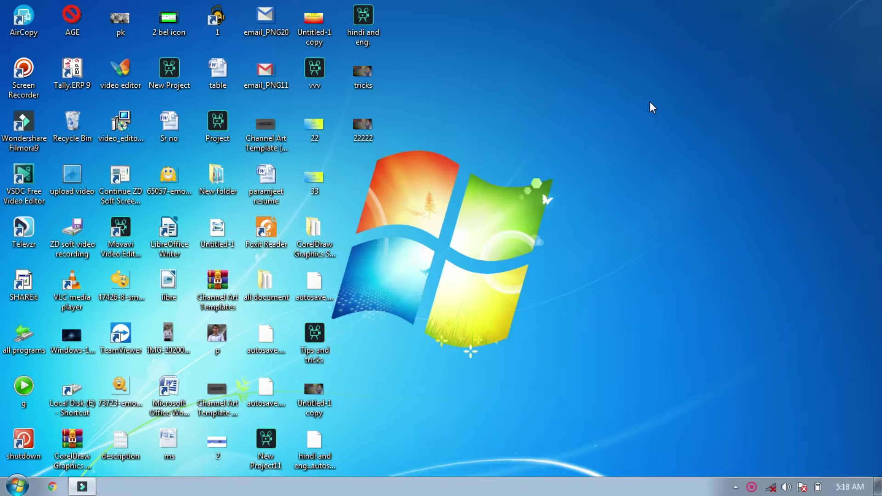
# Launch Microsoft Word by running the winword command from the Windows Run dialog
pyautogui.press('super+r')
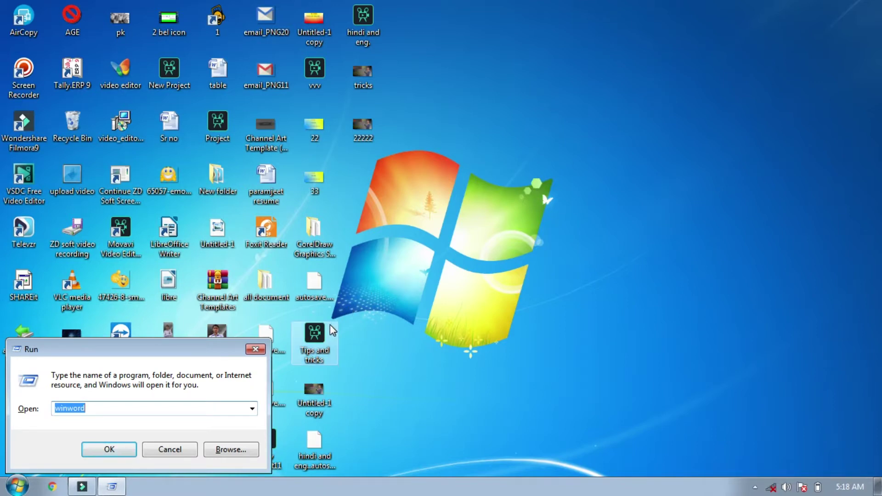
pyautogui.press('BackSpace')
pyautogui.write('w')
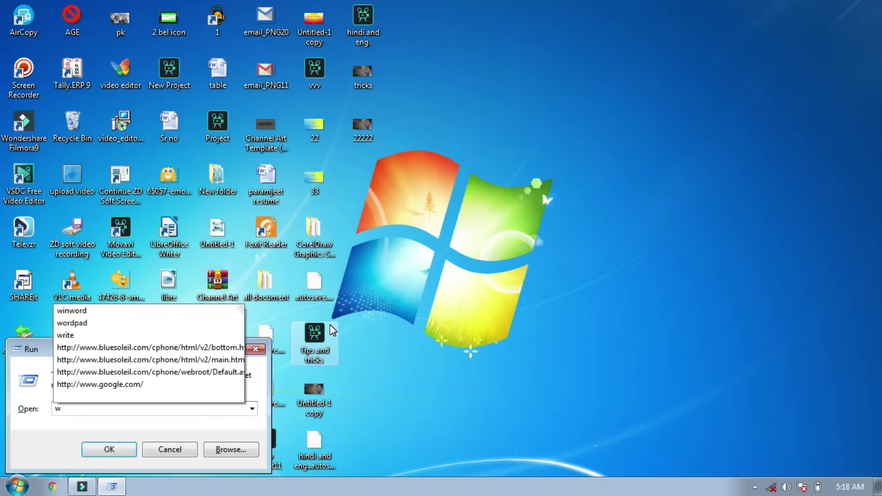
pyautogui.write('inwo')
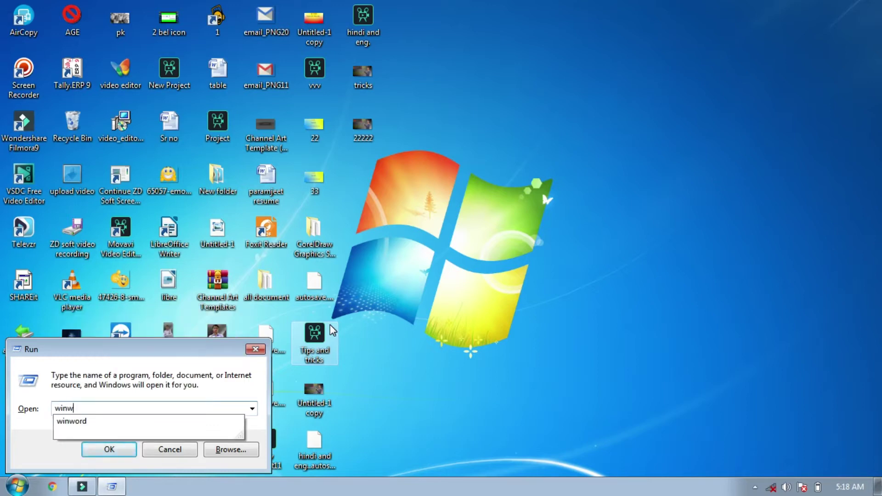
pyautogui.write('rd')
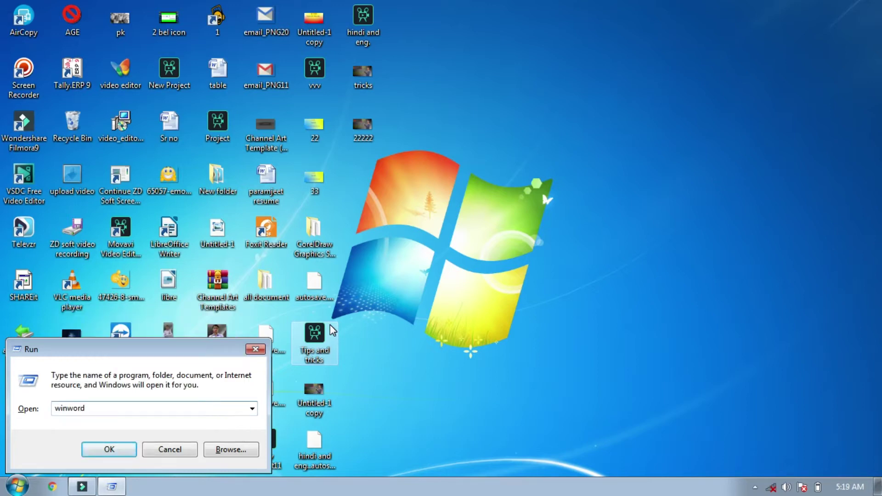
pyautogui.press('Return')
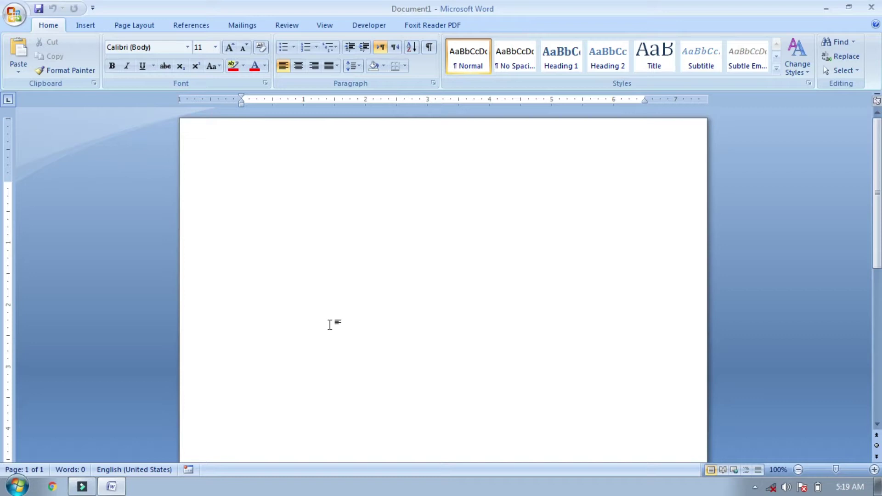
# Enter "Control + A = all select text" as the document's first line, followed by a blank line
pyautogui.write('Control + A = a')
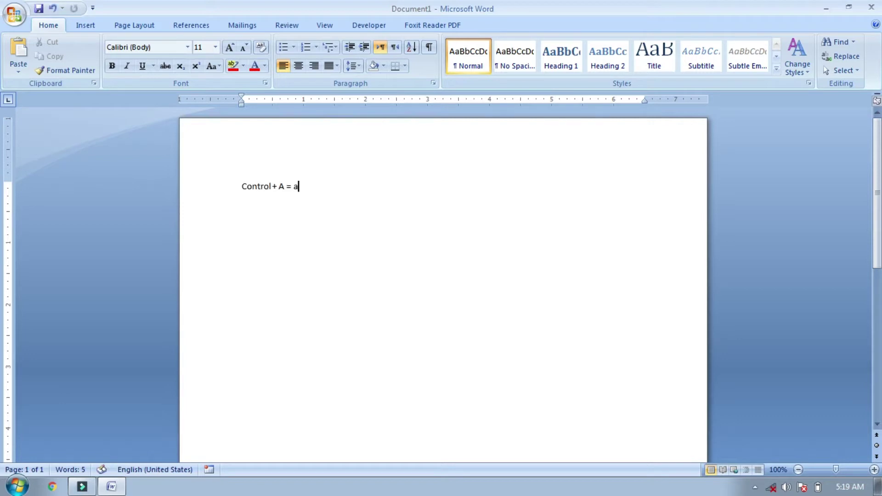
pyautogui.write('ll select text')
pyautogui.press('Return')
pyautogui.press('Return')
# Generate sample paragraphs with =rand() below the first line and select all the document's text
pyautogui.write('=ran')
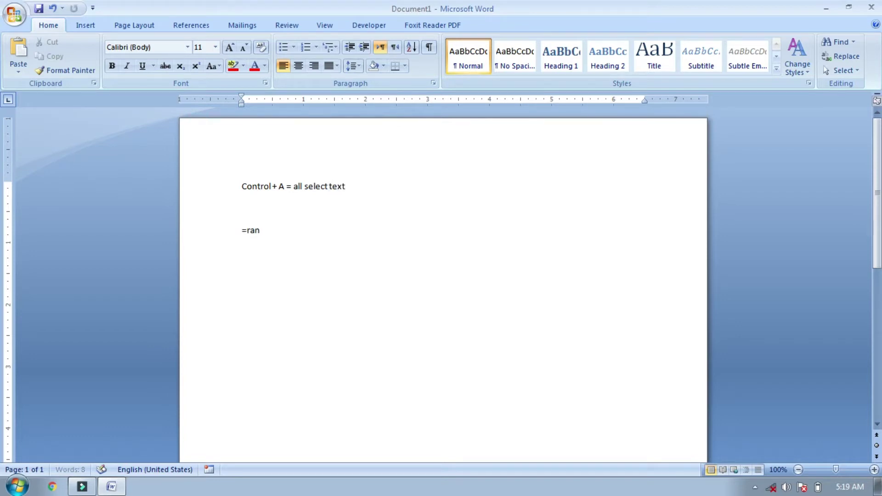
pyautogui.write('d()')
pyautogui.press('Return')
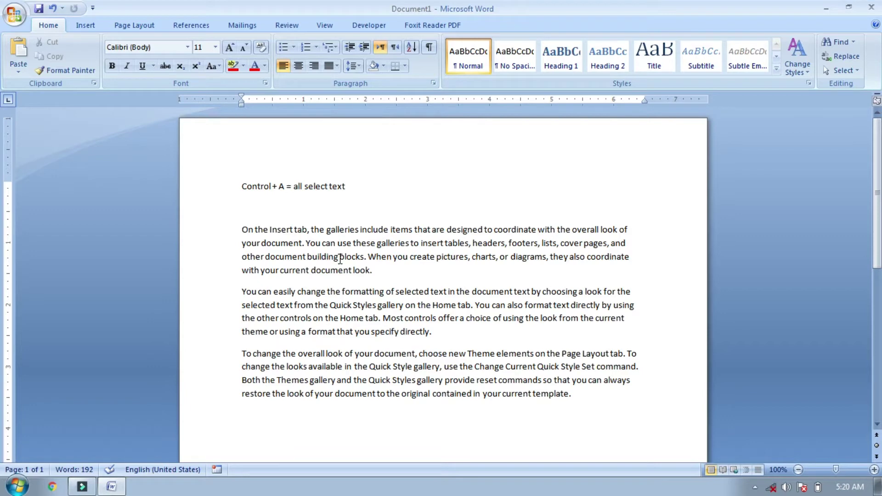
pyautogui.hotkey('ctrl', 'a')
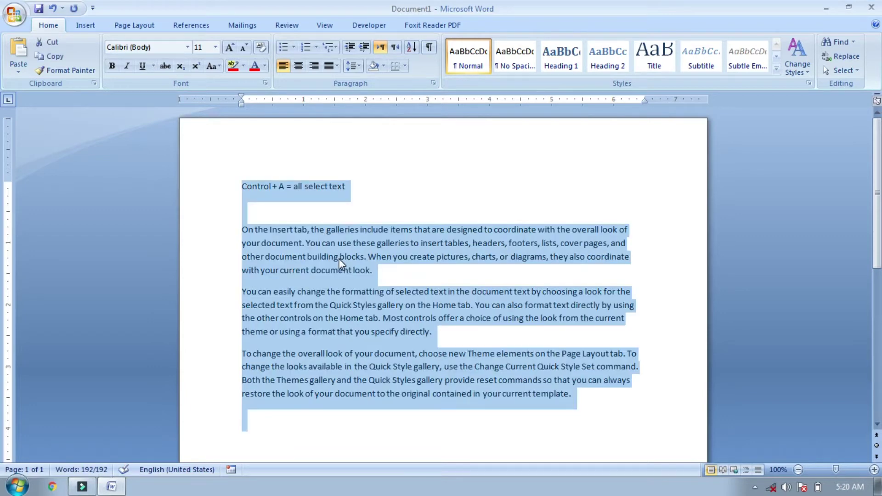
# Add the line "Ctrl + B =bold" directly below the "Control + A" line
pyautogui.click(356, 187)
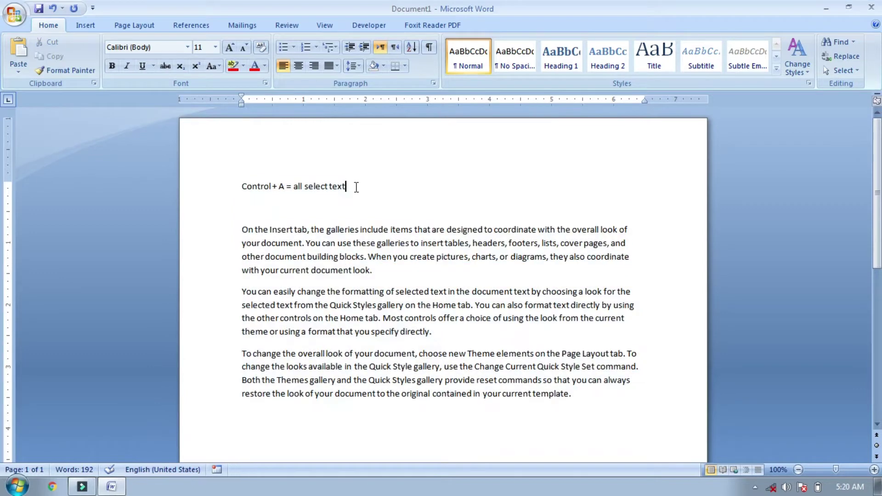
pyautogui.press('Return')
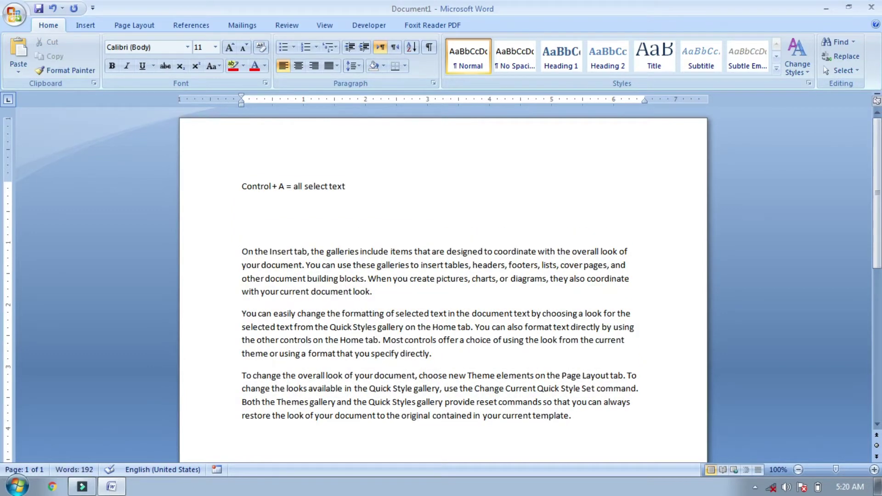
pyautogui.write('ctrl + b')
pyautogui.press('BackSpace')
pyautogui.write('B =bold')
# Make the two shortcut lines above the sample paragraphs bold
pyautogui.doubleClick(244, 251)
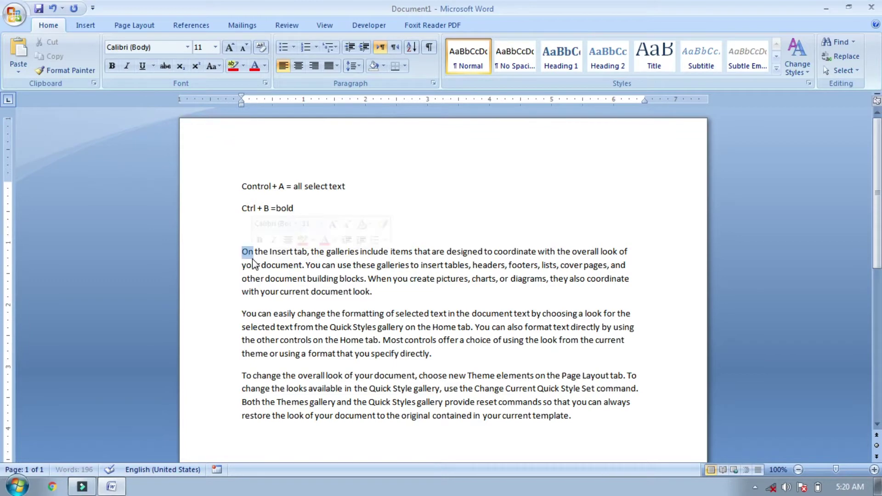
pyautogui.click(244, 232)
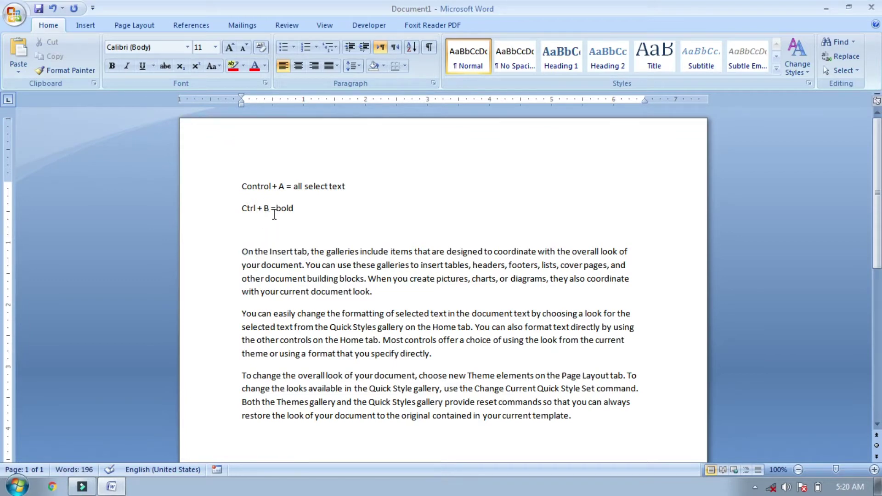
pyautogui.moveTo(241, 184); pyautogui.dragTo(316, 210)
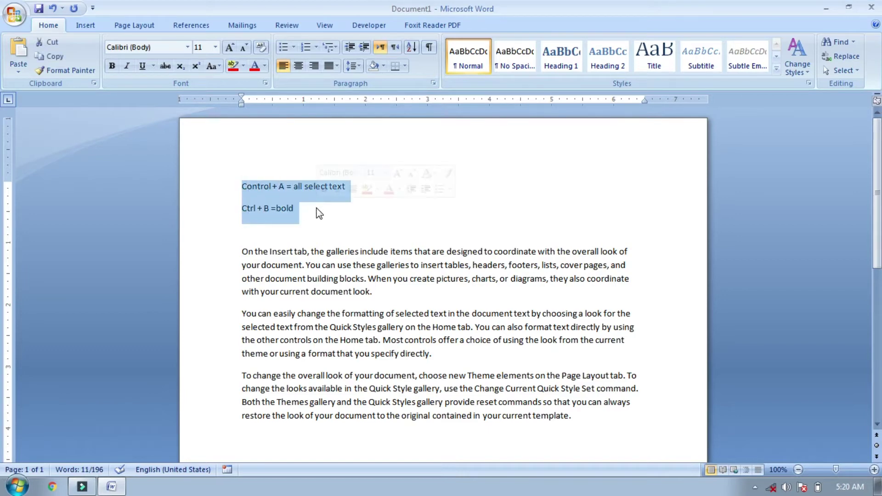
pyautogui.hotkey('ctrl', 'b')
pyautogui.click(299, 216)
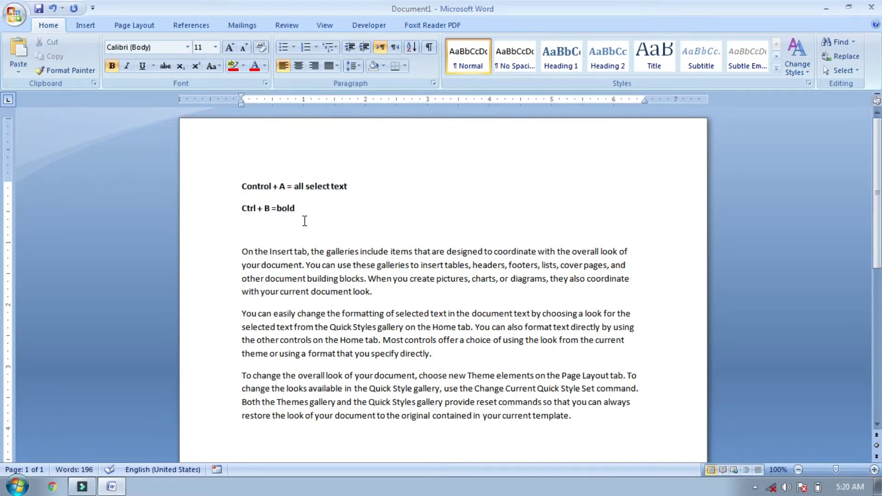
# Add the line "Ctrl + c copy" below the bold entry and copy the last two sample paragraphs
pyautogui.press('Return')
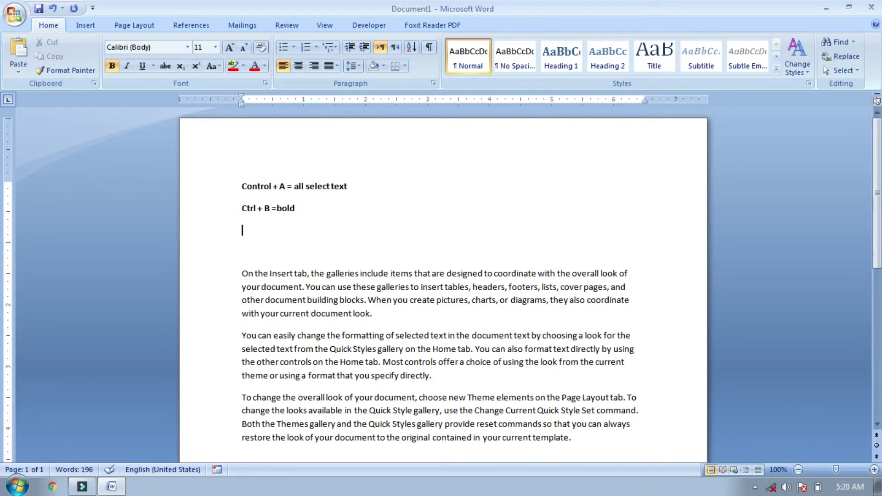
pyautogui.write('Ctrl + c copy')
pyautogui.click(243, 343)
pyautogui.moveTo(244, 340); pyautogui.dragTo(617, 437)
pyautogui.hotkey('ctrl', 'c')
# Paste the two copied paragraphs twice at the end of the document
pyautogui.scroll(-5, 464, 298)
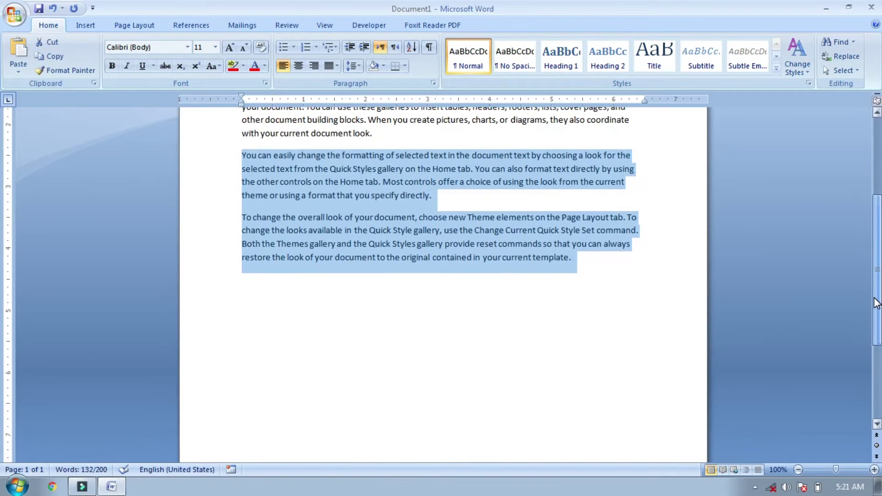
pyautogui.click(464, 298)
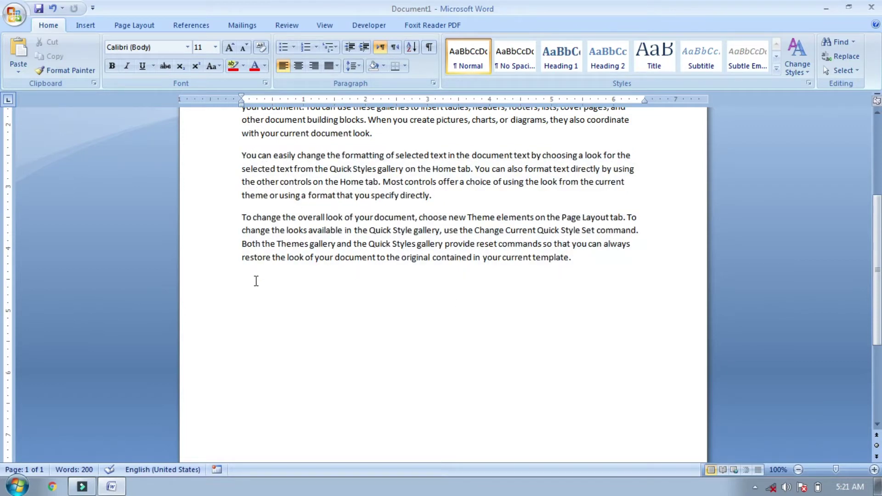
pyautogui.hotkey('ctrl', 'v')
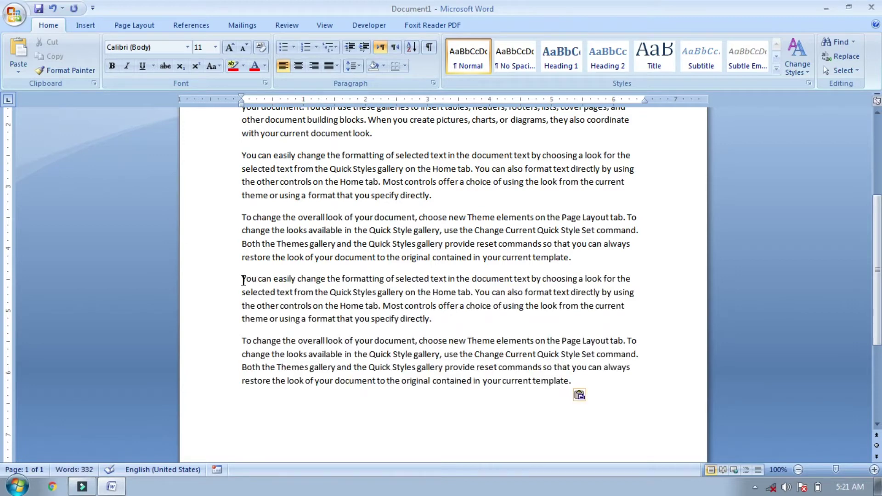
pyautogui.moveTo(243, 278); pyautogui.dragTo(574, 390)
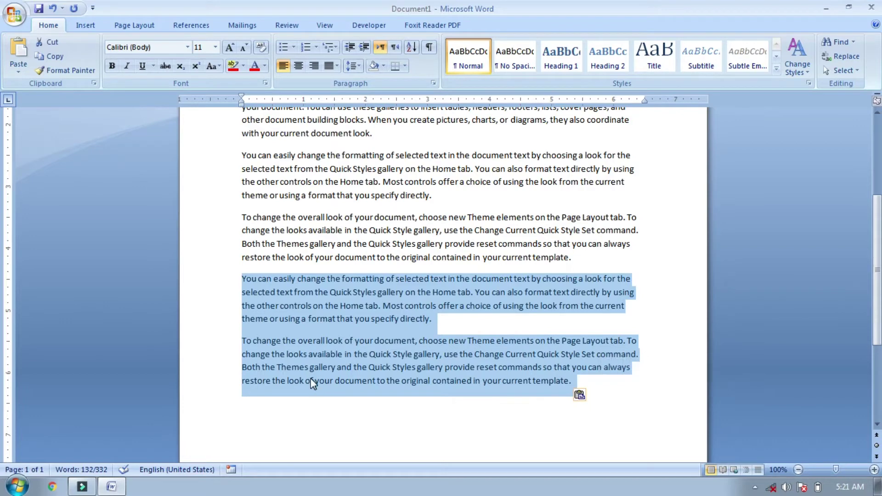
pyautogui.click(322, 385)
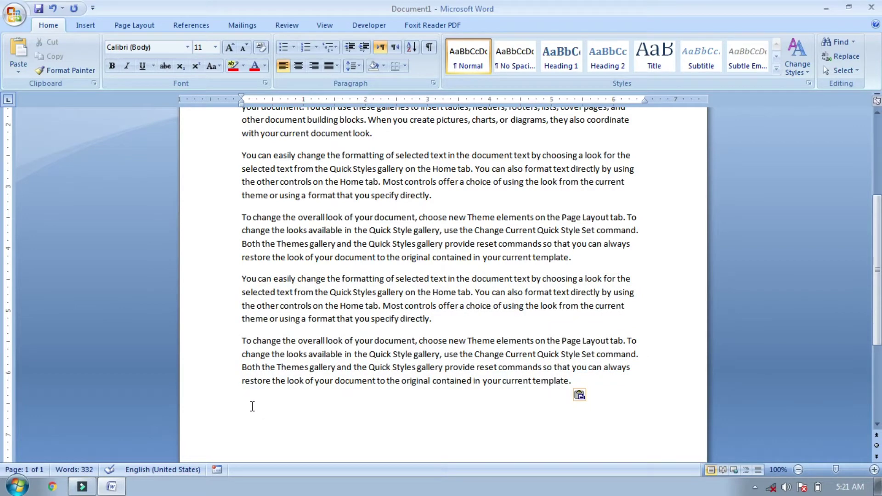
pyautogui.hotkey('ctrl', 'v')
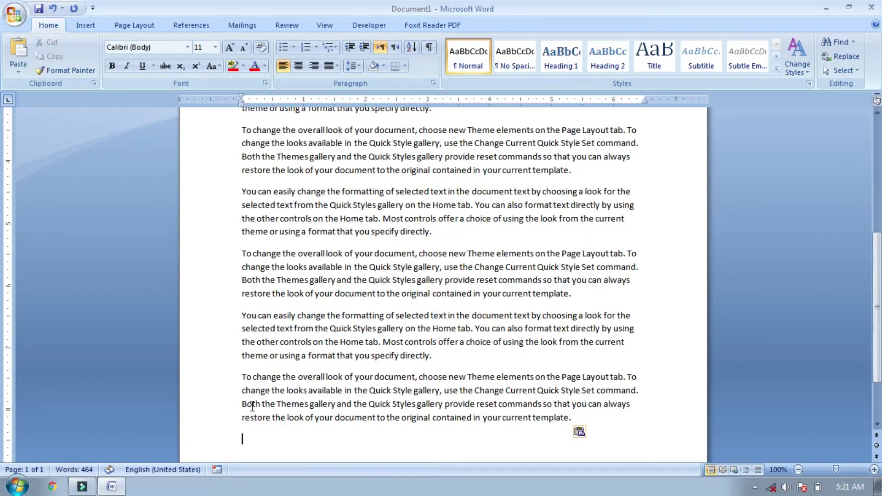
# Undo the pasting of the copied paragraphs
pyautogui.scroll(7, 2, 218)
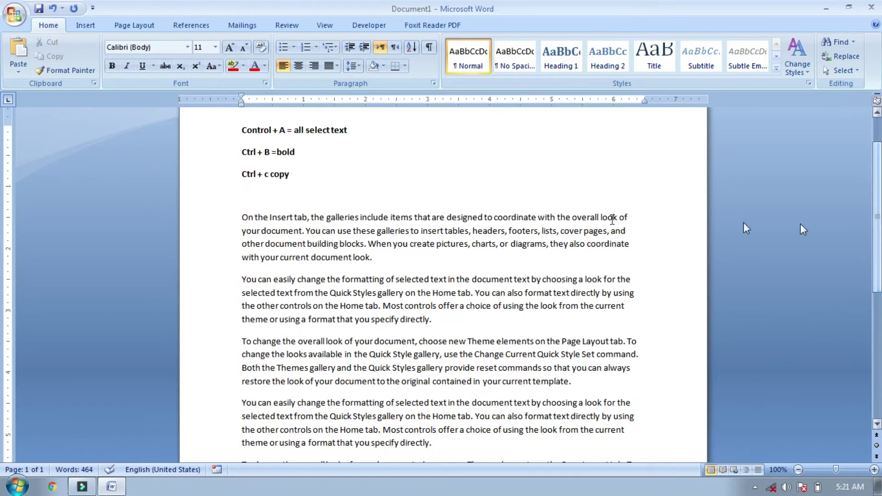
pyautogui.hotkey('ctrl', 'z')
# Add the line "Ctrl + V= paste" below the "Ctrl + c copy" line
pyautogui.click(292, 213)
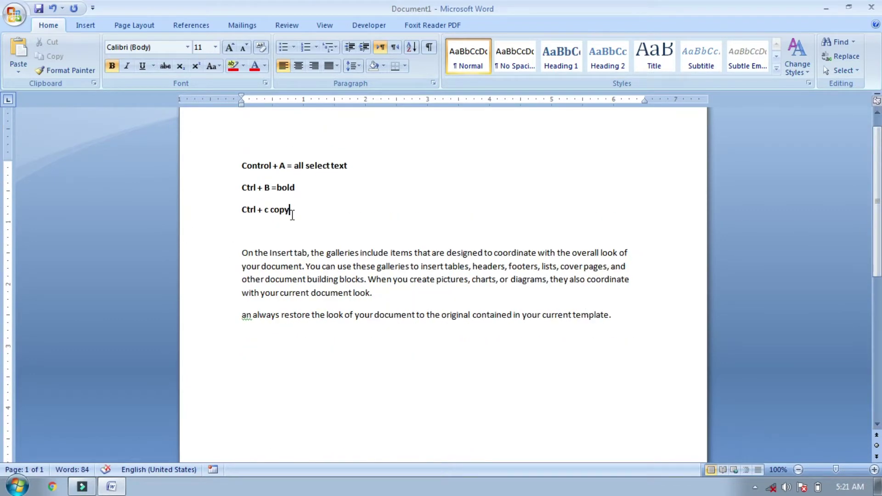
pyautogui.press('Return')
pyautogui.write('Ctrl + V= paste')
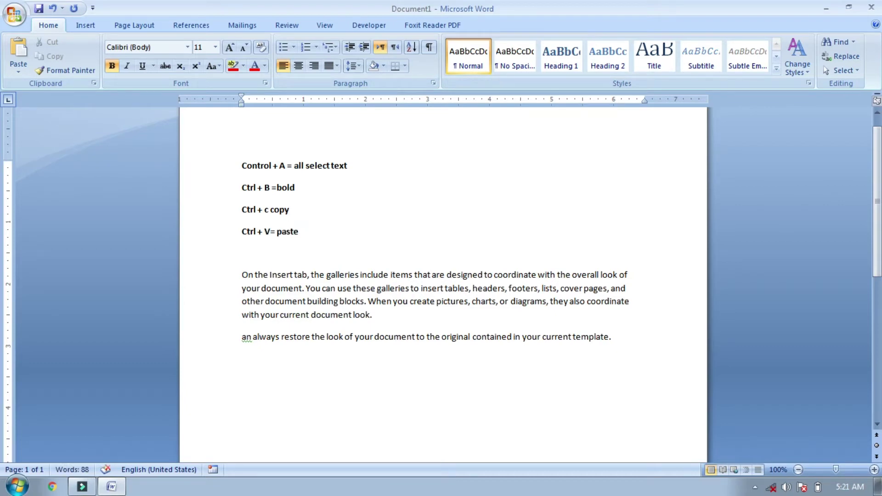
# Add the line "Ctrl + insert" below the paste entry and select all the sample text beneath the list
pyautogui.press('Return')
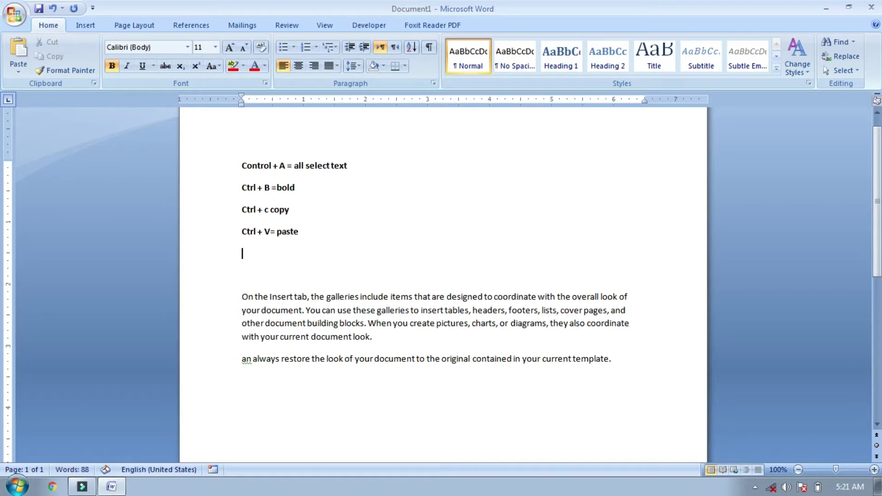
pyautogui.moveTo(260, 251)
pyautogui.write('ctrl + insert')
pyautogui.click(242, 296)
pyautogui.moveTo(245, 300); pyautogui.dragTo(618, 361)
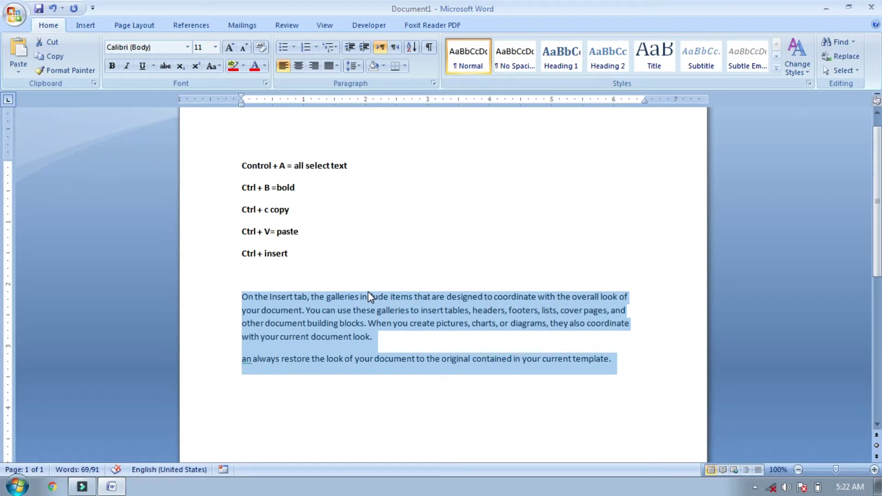
# Add the line "Shift + insert paste" at the end of the document and paste the copied paragraphs below it
pyautogui.click(304, 274)
pyautogui.hotkey('ctrl', 'End')
pyautogui.press('Return')
pyautogui.write('Shift + insert paste')
pyautogui.press('Return')
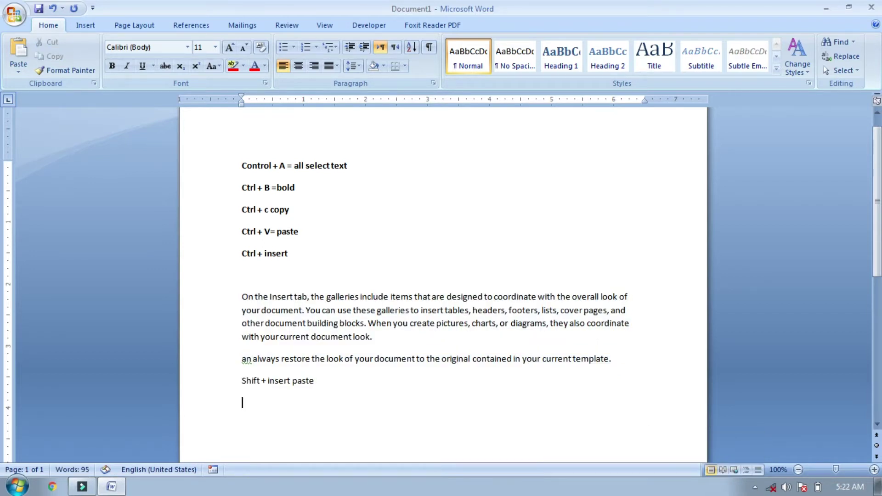
pyautogui.press('shift+Insert')
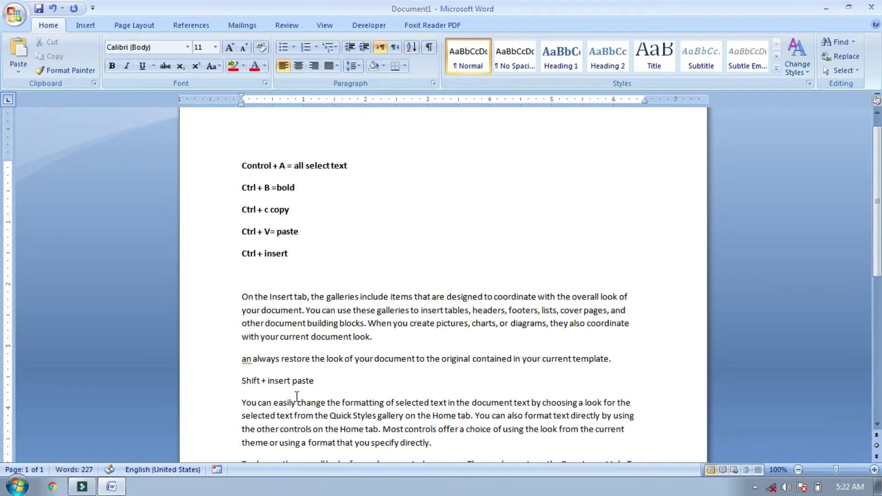
# Move the "Shift + insert paste" line from the sample text to directly below the "Ctrl + insert" line
pyautogui.moveTo(876, 194)
pyautogui.mouseDown()
pyautogui.moveTo(872, 285)
pyautogui.moveTo(870, 194)
pyautogui.mouseUp()
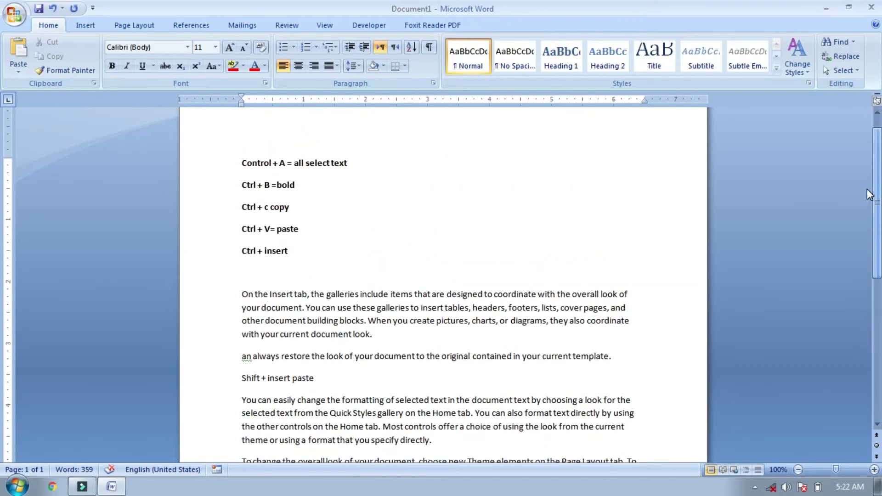
pyautogui.moveTo(241, 373); pyautogui.dragTo(345, 380)
pyautogui.hotkey('ctrl', 'c')
pyautogui.press('Delete')
pyautogui.click(301, 256)
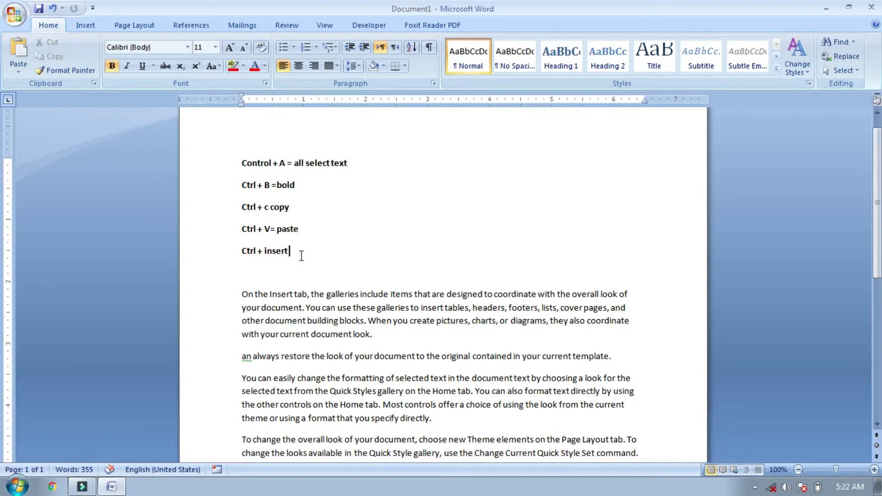
pyautogui.press('Return')
pyautogui.press('shift+Insert')
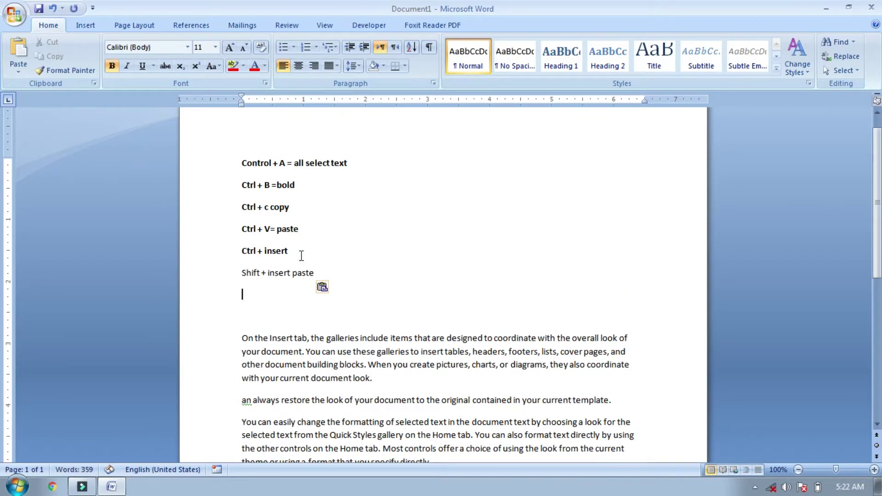
# Add the line "Ctrl + d = font setting" at the end of the shortcut list and open the Font dialog
pyautogui.write('Ctrl + d = font setting')
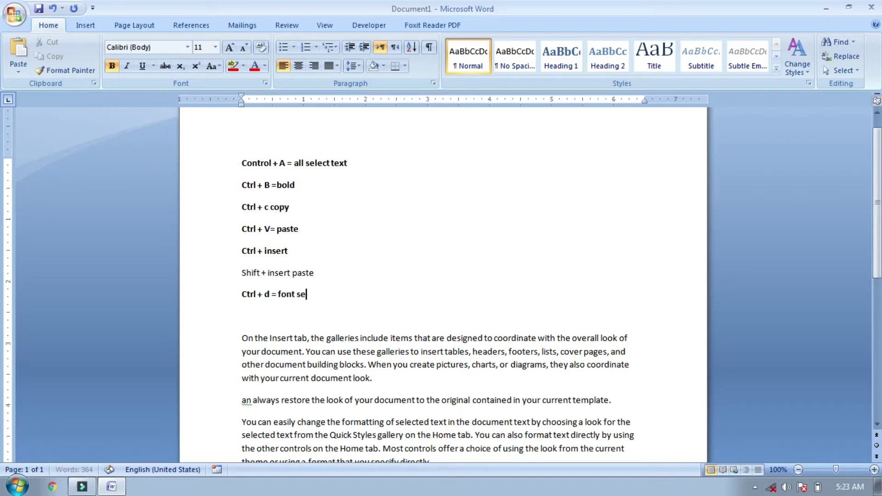
pyautogui.press('Return')
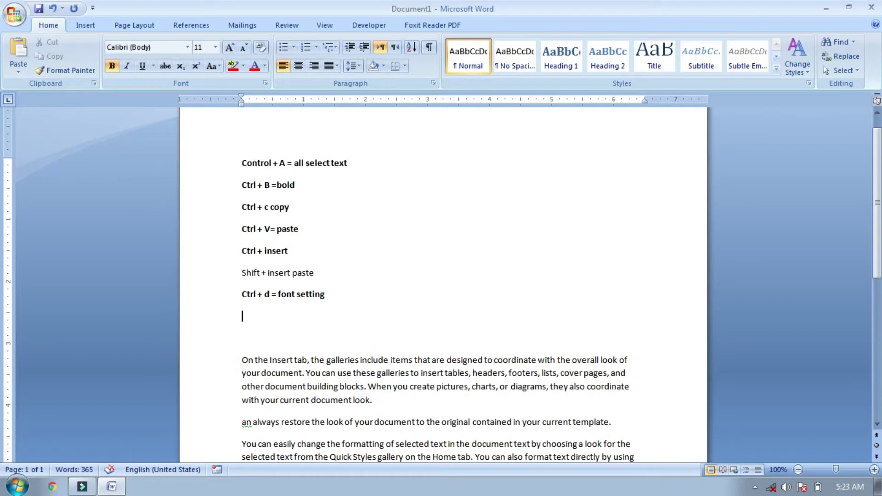
pyautogui.hotkey('ctrl', 'd')
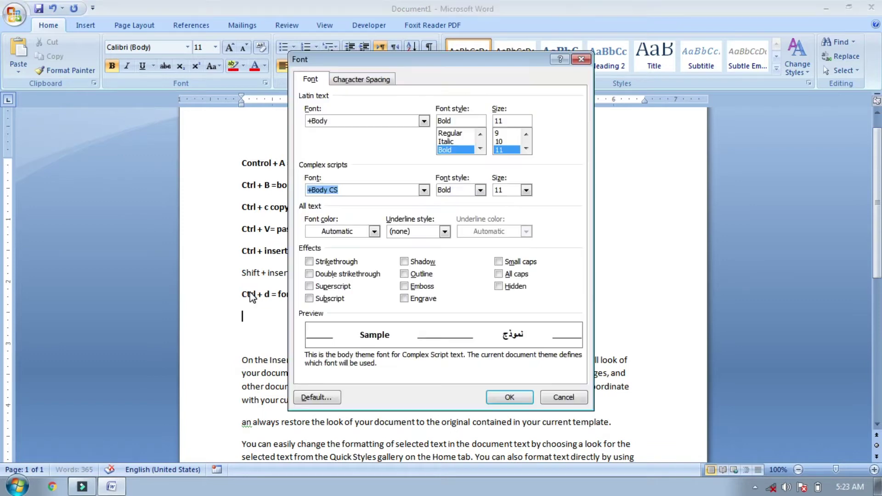
# Look over the Latin text font choices in the Font dialog and close it without picking another font
pyautogui.moveTo(353, 61); pyautogui.dragTo(508, 114)
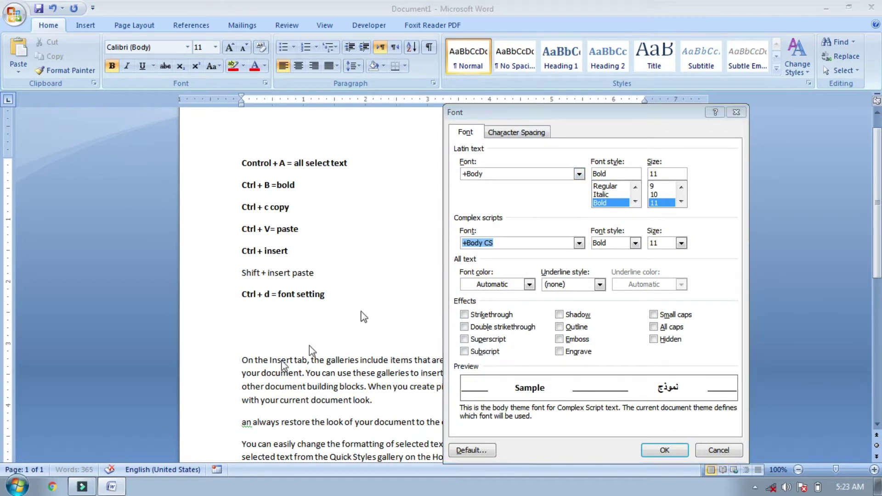
pyautogui.click(580, 174)
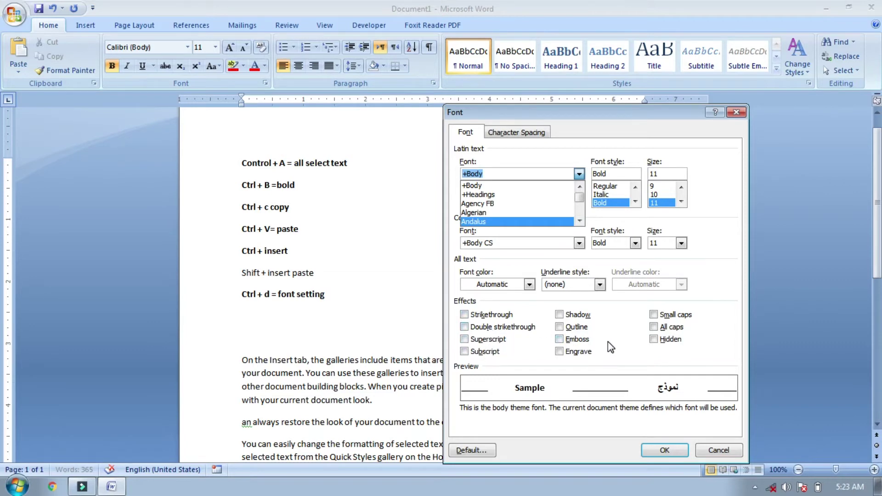
pyautogui.click(656, 452)
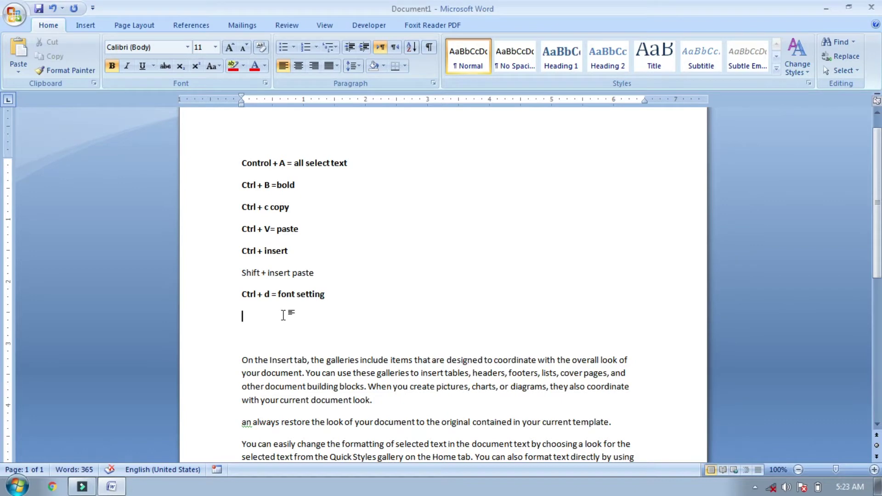
# Add the line "Ctrl + E =center alignment" below the font setting entry
pyautogui.write('Ctrl + E =')
pyautogui.write('center alignment')
pyautogui.press('Return')
# Center-align the whole shortcut list, from the "Control + A" line to the "Ctrl + E" line, and return it to left alignment
pyautogui.moveTo(878, 166); pyautogui.dragTo(867, 206)
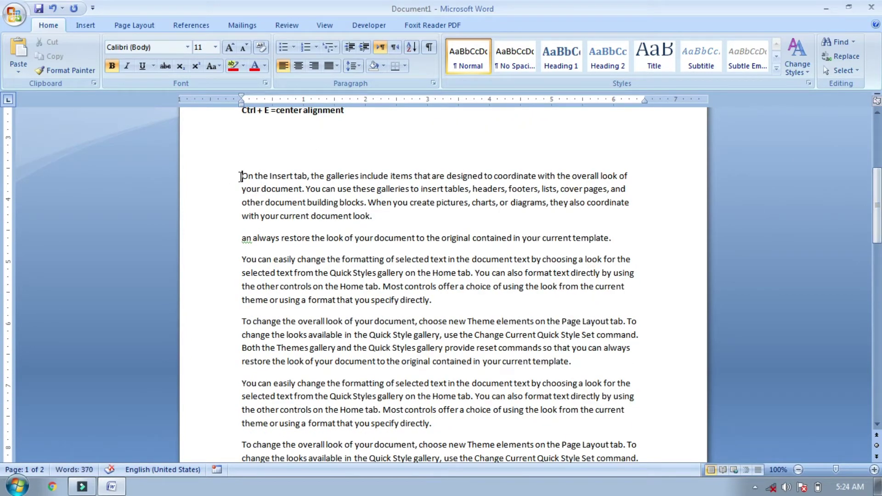
pyautogui.moveTo(240, 177); pyautogui.dragTo(294, 176)
pyautogui.moveTo(878, 179); pyautogui.dragTo(878, 129)
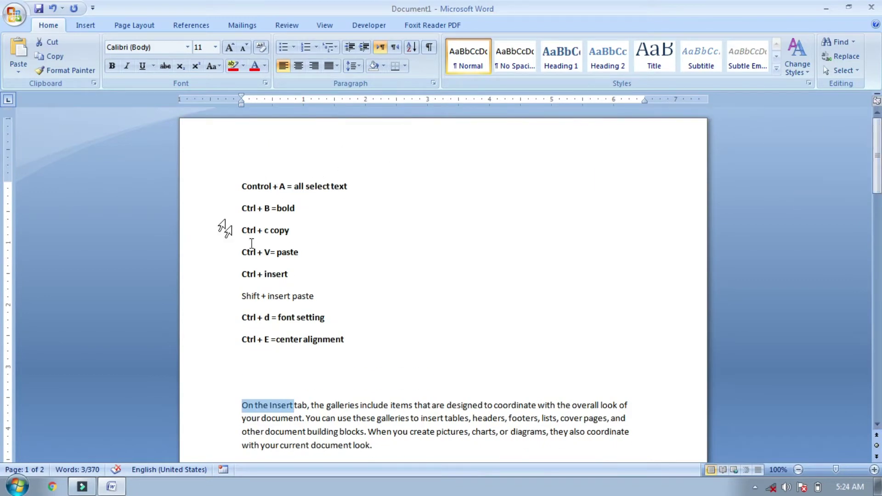
pyautogui.moveTo(240, 183); pyautogui.dragTo(365, 338)
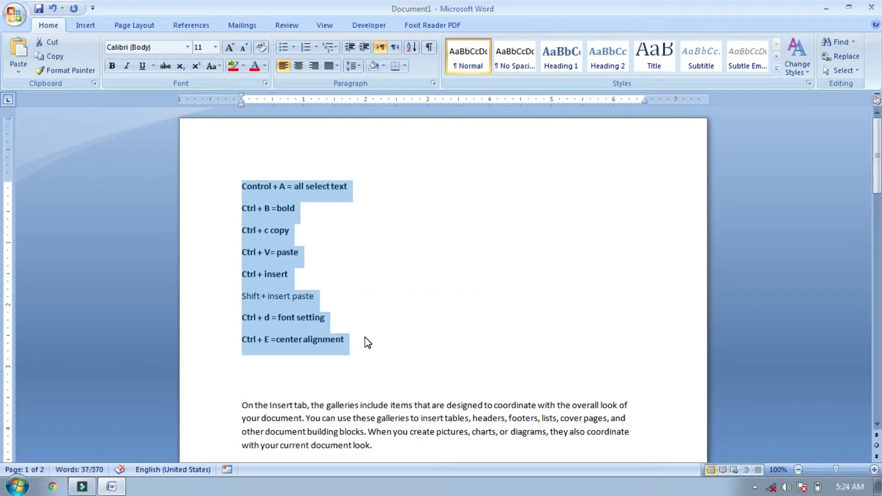
pyautogui.hotkey('ctrl', 'e')
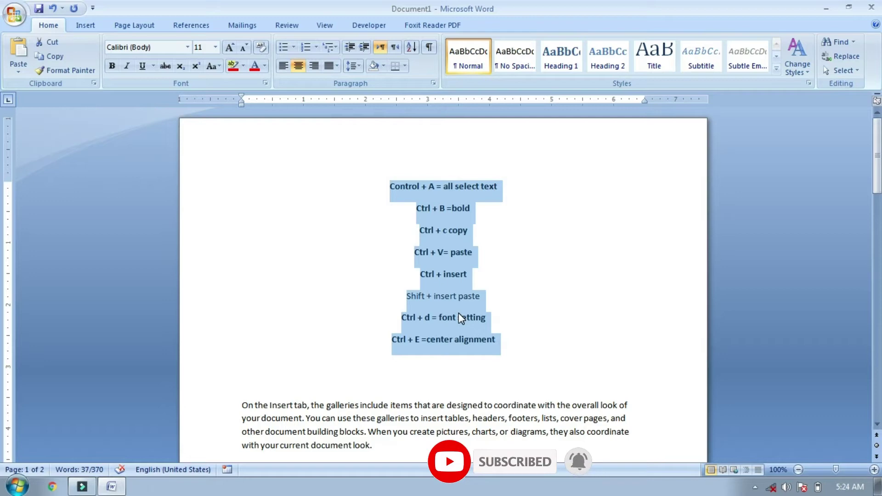
pyautogui.hotkey('ctrl', 'l')
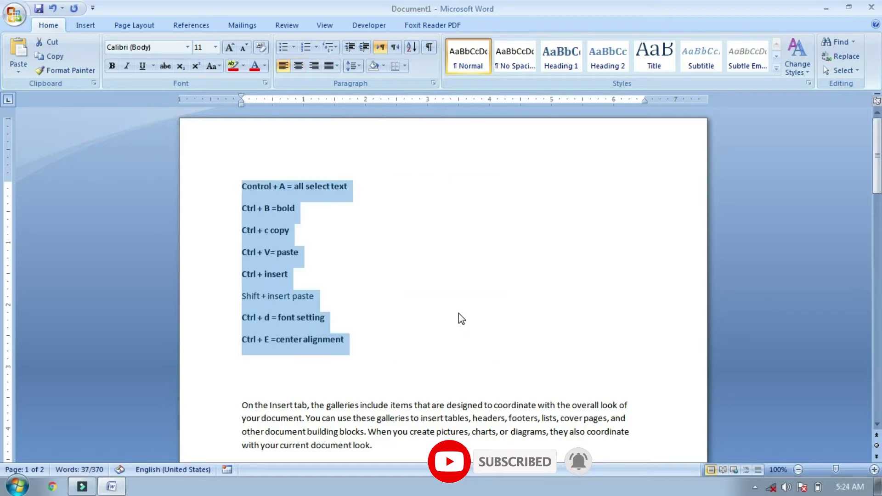
# Add the line "Ctrl+F = Find" directly below the center alignment entry
pyautogui.click(357, 345)
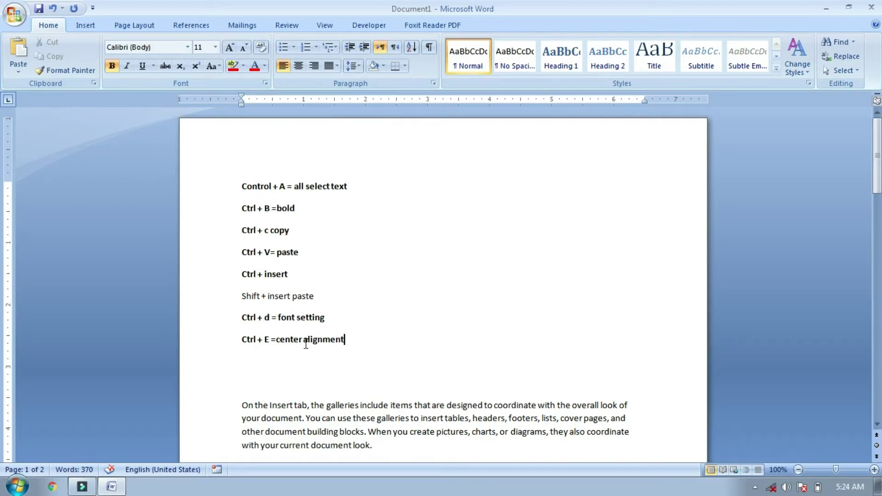
pyautogui.press('Return')
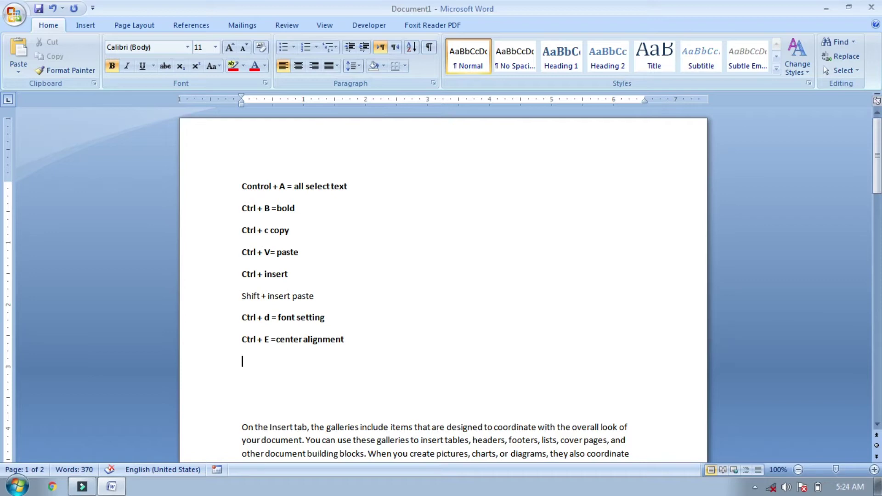
pyautogui.write('Ctrl+F = Find')
pyautogui.press('Return')
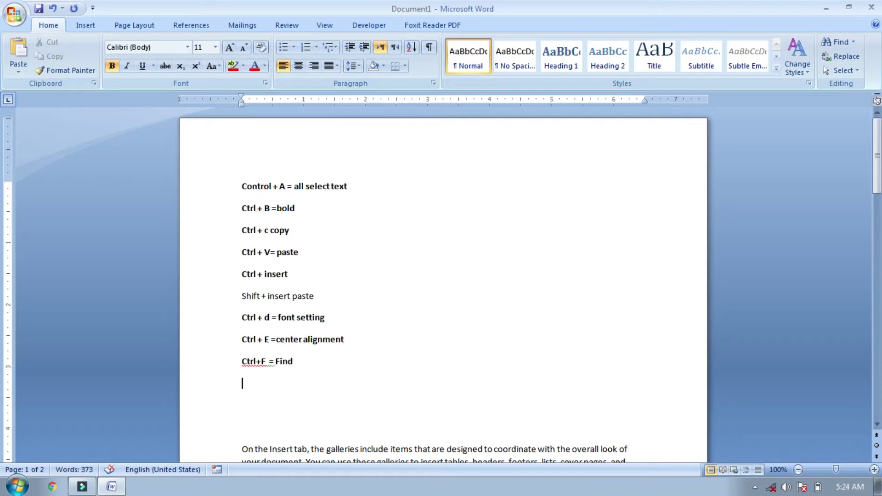
# Search the document for "insert", stepping through every occurrence, and close the search
pyautogui.hotkey('ctrl', 'f')
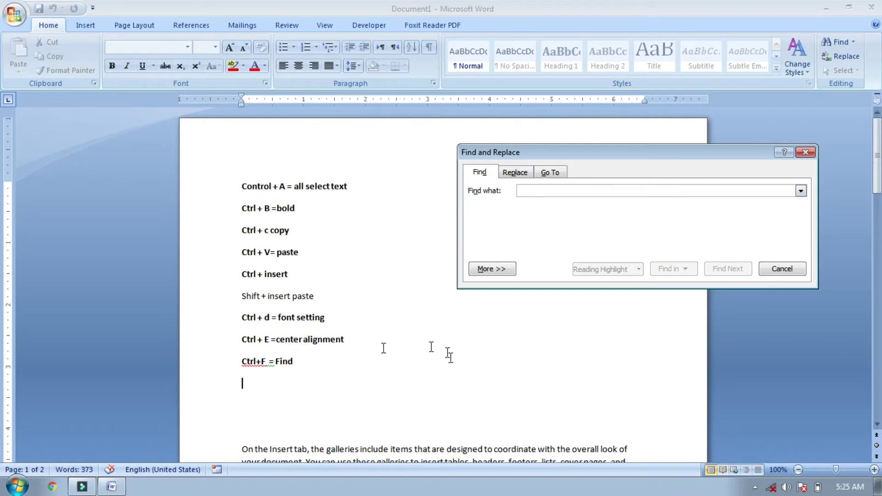
pyautogui.write('insert')
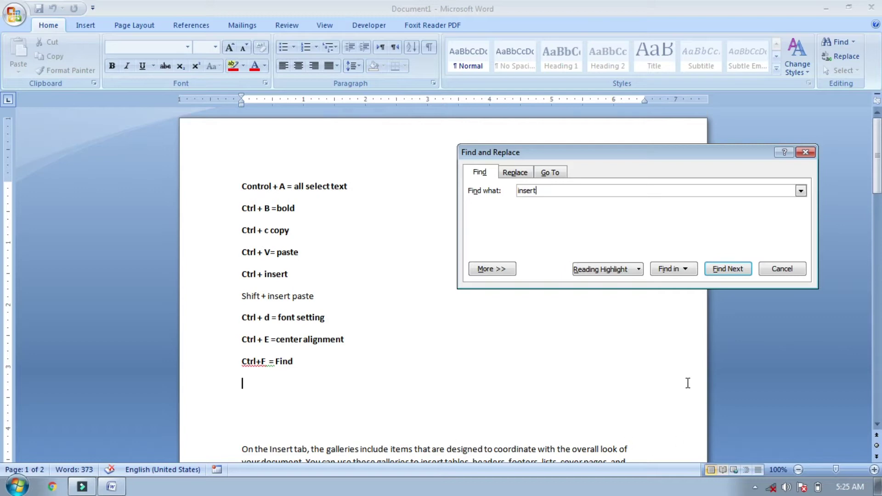
pyautogui.click(731, 269)
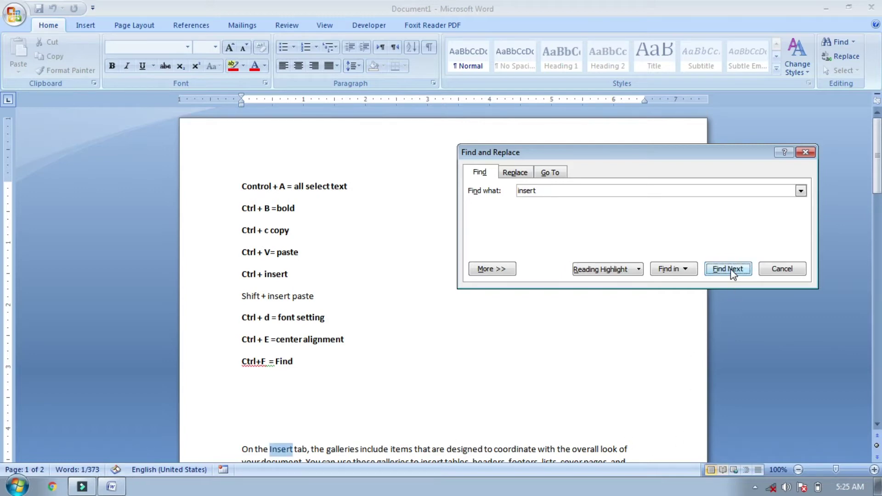
pyautogui.click(720, 272)
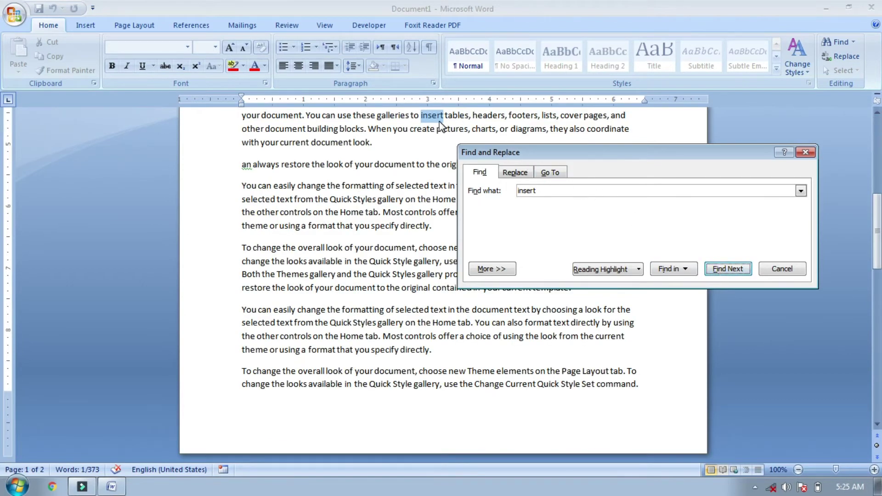
pyautogui.click(742, 269)
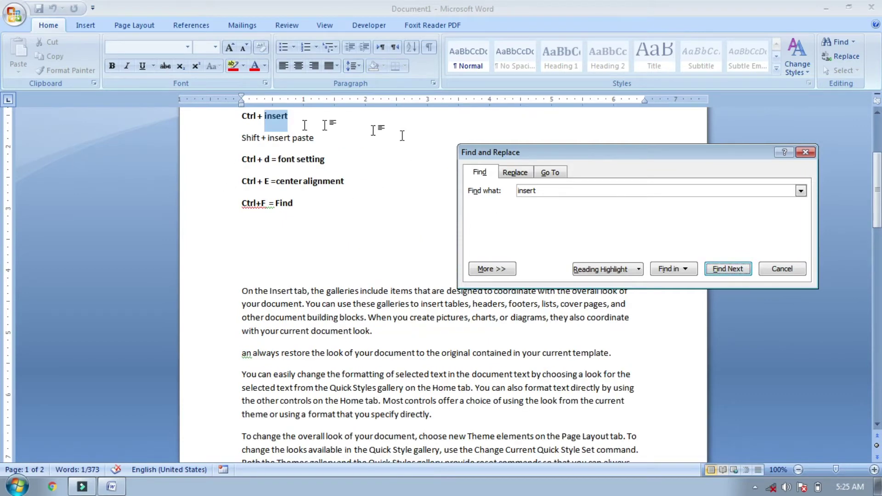
pyautogui.click(737, 269)
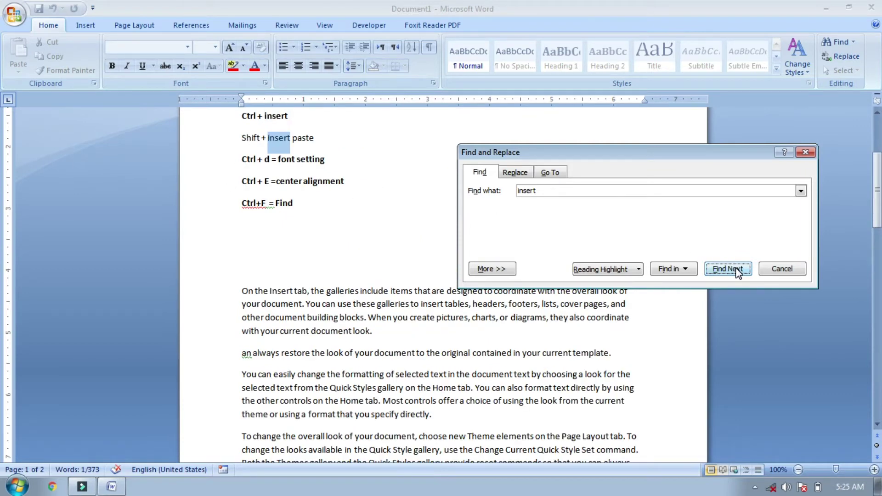
pyautogui.click(738, 270)
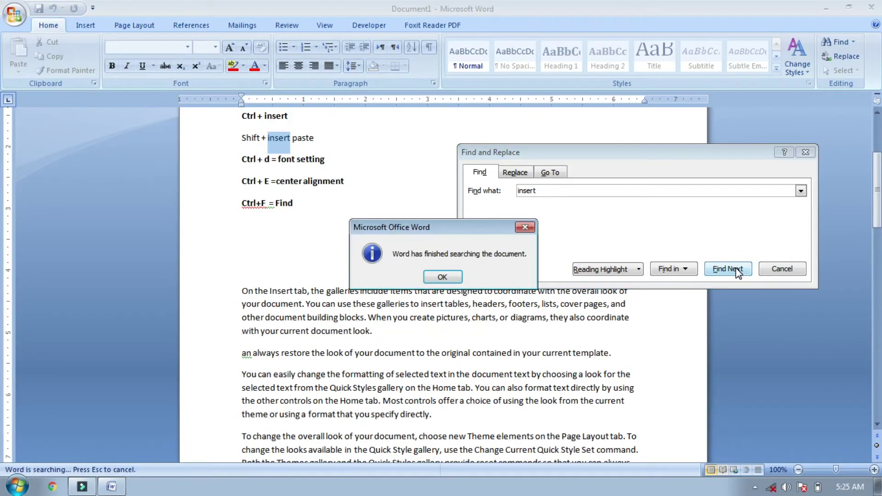
pyautogui.click(529, 227)
pyautogui.click(806, 153)
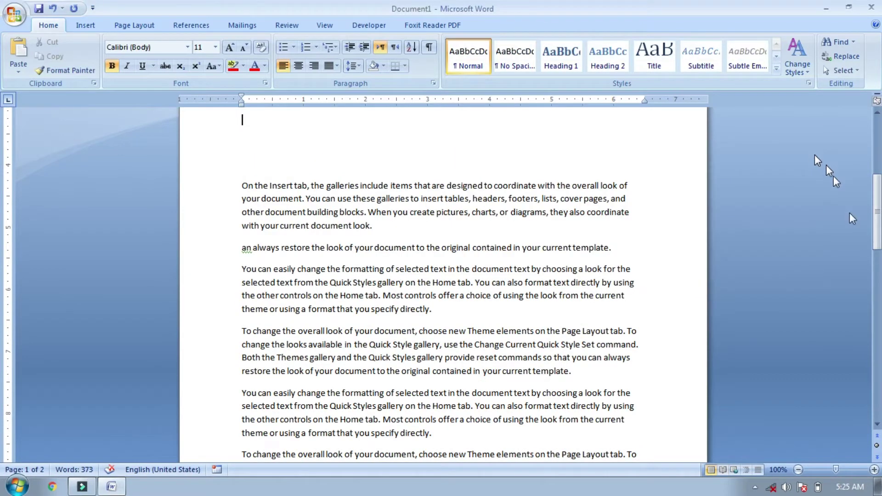
# Add the line "Ctrl +G= Go to" below the Find entry
pyautogui.scroll(5, 2, 205)
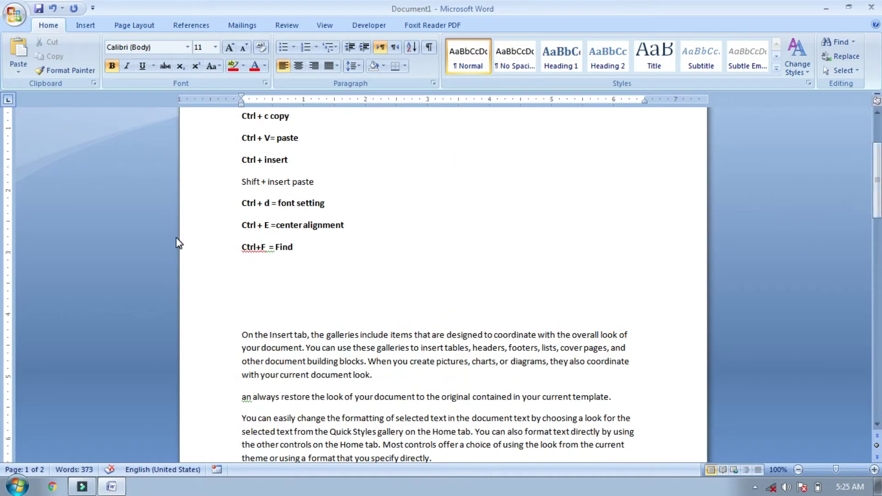
pyautogui.write('Ctrl +G= Go to')
pyautogui.press('Return')
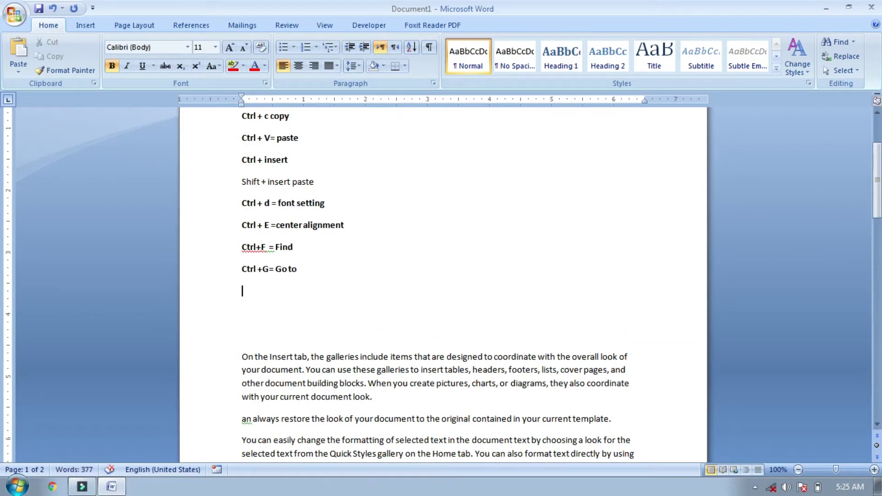
# Use Go To to jump to page 2 and back to page 1, view the Line option, and close the dialog
pyautogui.hotkey('ctrl', 'g')
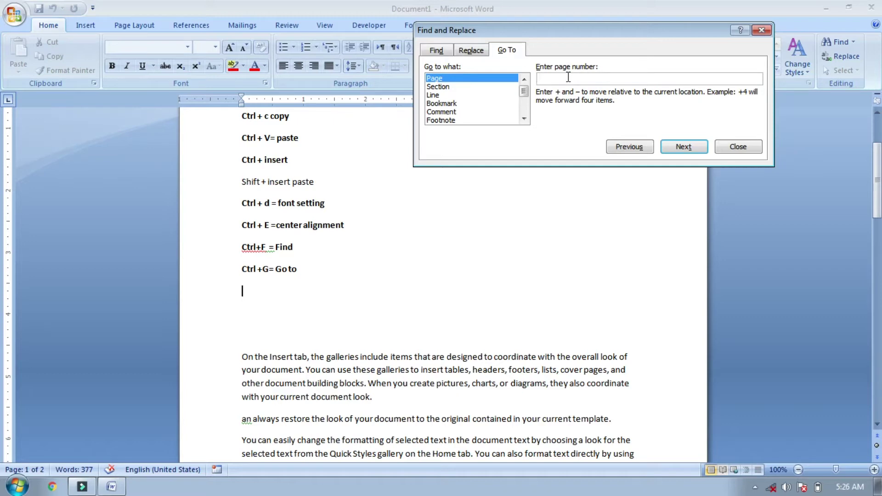
pyautogui.write('2')
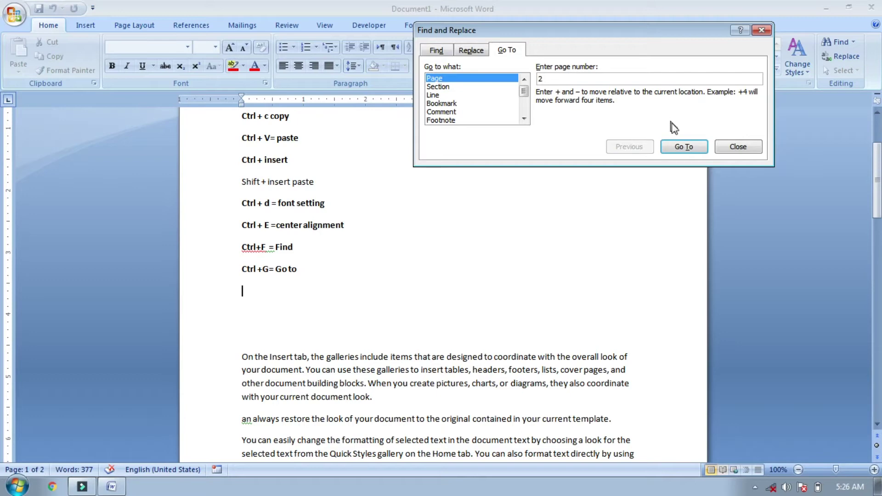
pyautogui.click(684, 147)
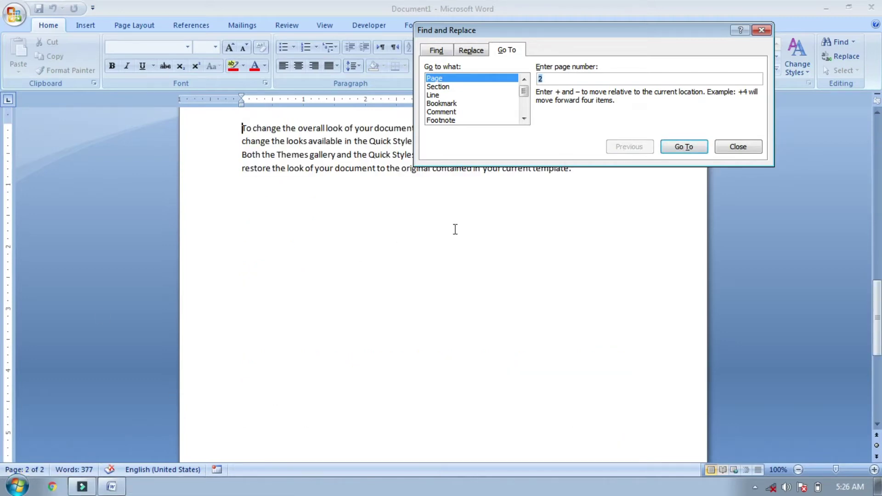
pyautogui.write('1')
pyautogui.click(687, 148)
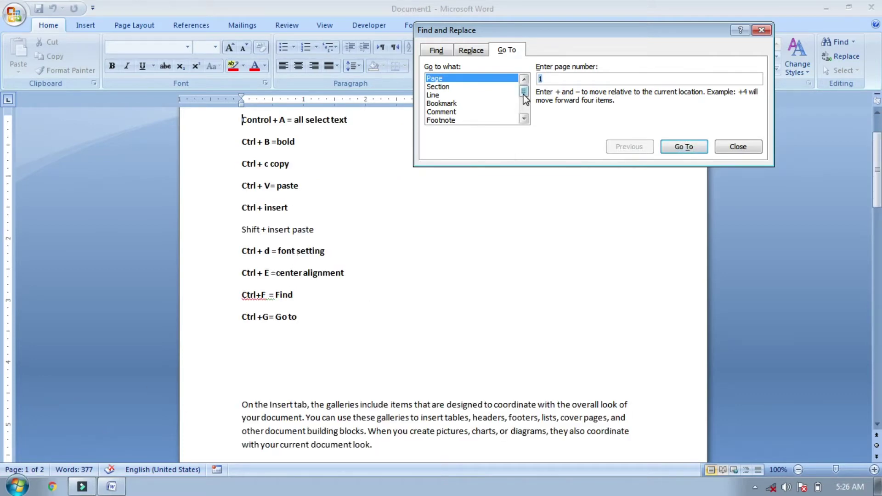
pyautogui.click(443, 95)
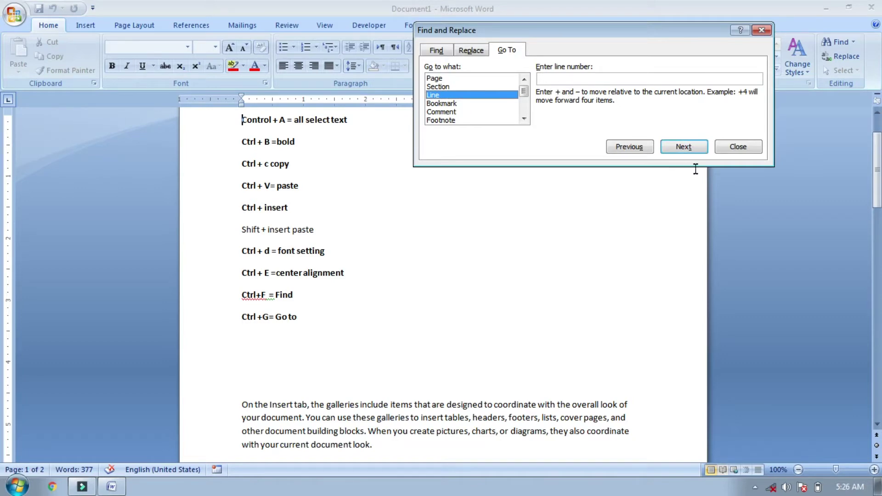
pyautogui.click(749, 147)
# Add the line "Ctrl + H =Replace" below the "Go to" entry
pyautogui.click(302, 320)
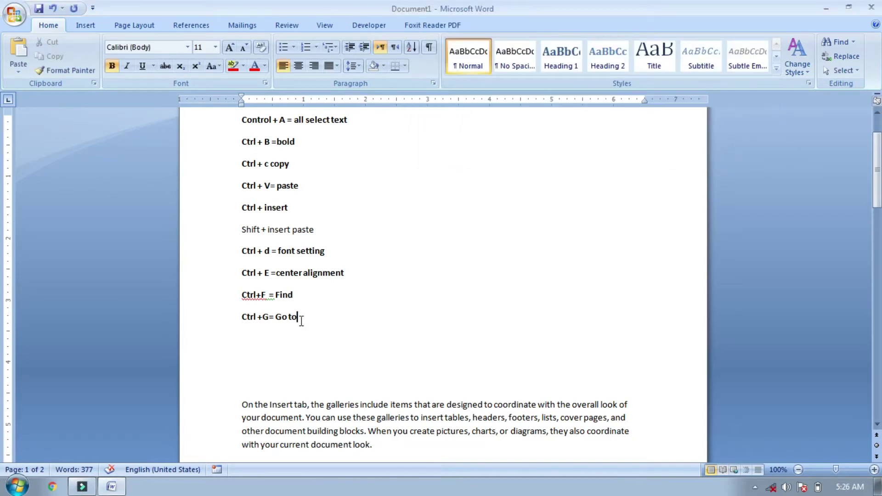
pyautogui.press('Return')
pyautogui.write('ctrl + H')
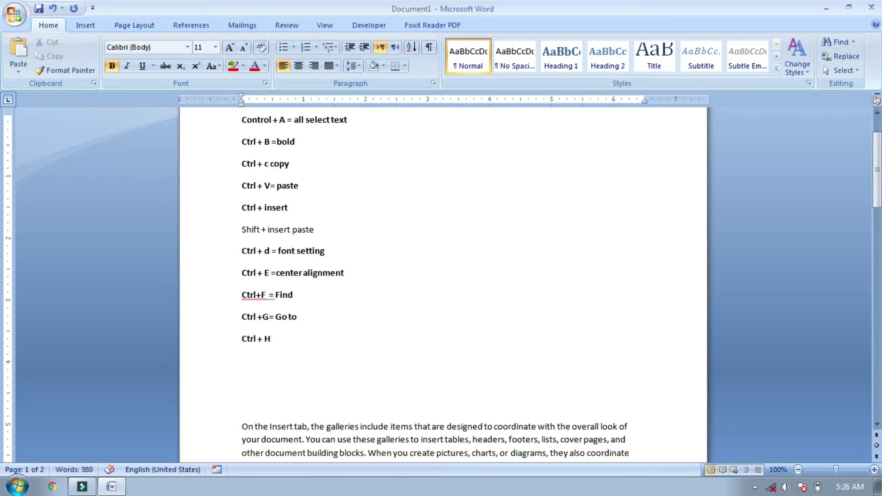
pyautogui.write(' Replace')
pyautogui.press('Return')
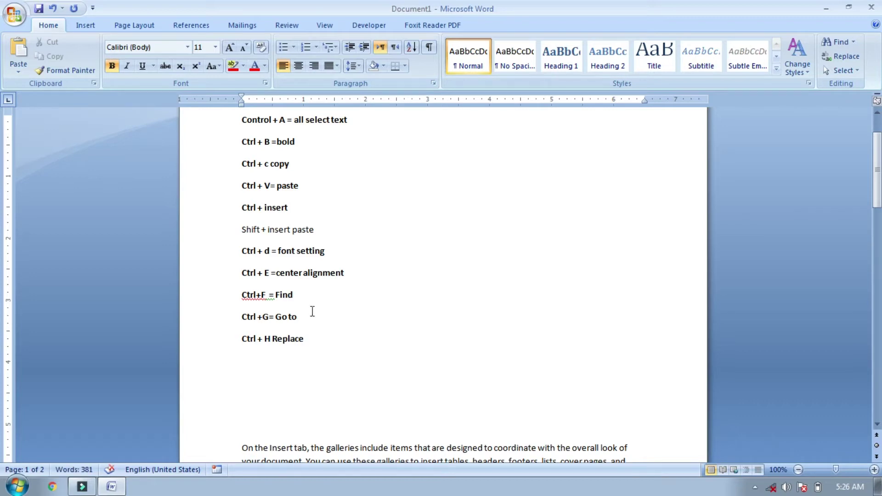
pyautogui.click(273, 338)
pyautogui.write('=')
# Set up a find-and-replace that looks for "look" and replaces it with "LOOK"
pyautogui.hotkey('ctrl', 'h')
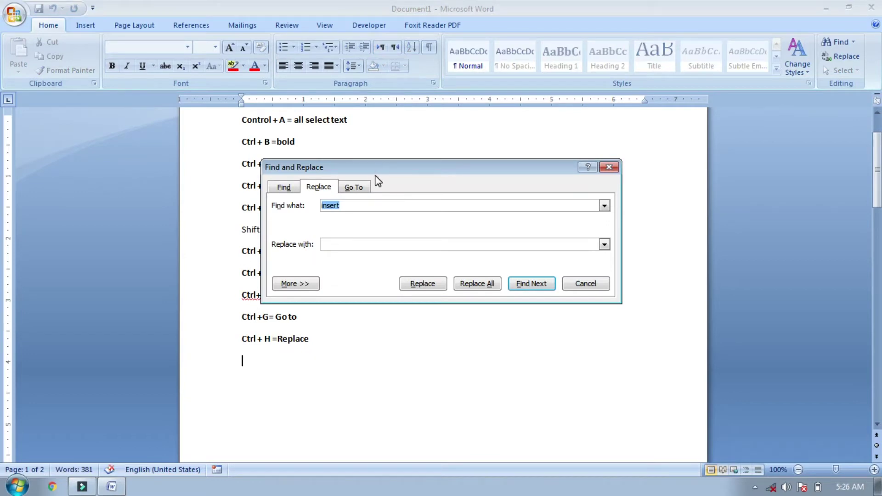
pyautogui.moveTo(374, 166); pyautogui.dragTo(436, 132)
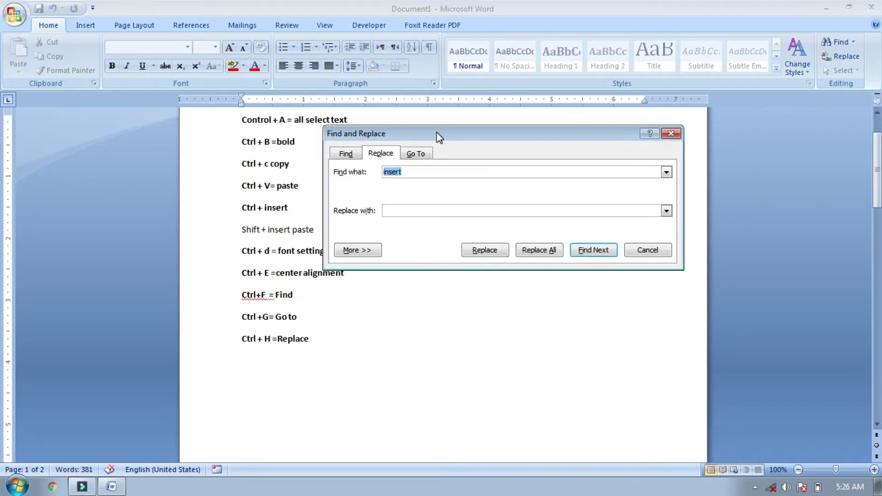
pyautogui.click(413, 173)
pyautogui.press('BackSpace')
pyautogui.press('BackSpace')
pyautogui.write('look')
pyautogui.click(398, 210)
pyautogui.write('Loo')
pyautogui.write('OOK')
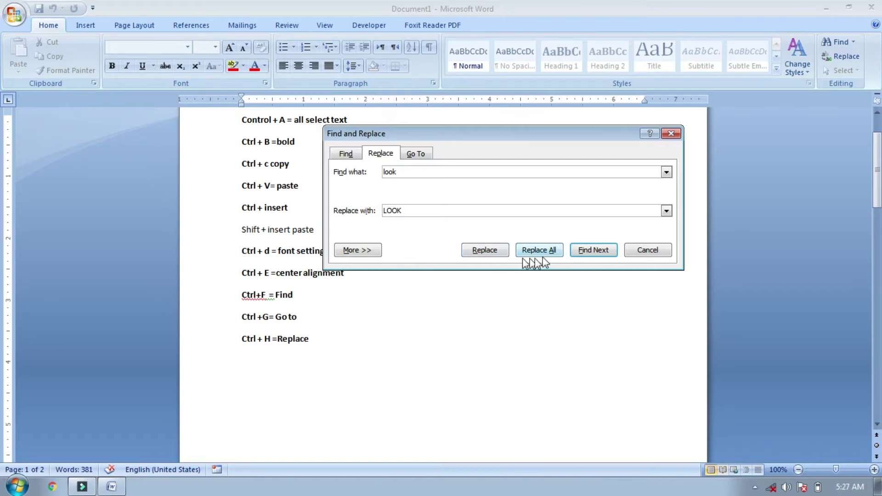
# Replace the first two occurrences of "look" one at a time in the "On the Insert tab" paragraph
pyautogui.click(475, 255)
pyautogui.moveTo(544, 137); pyautogui.dragTo(537, 163)
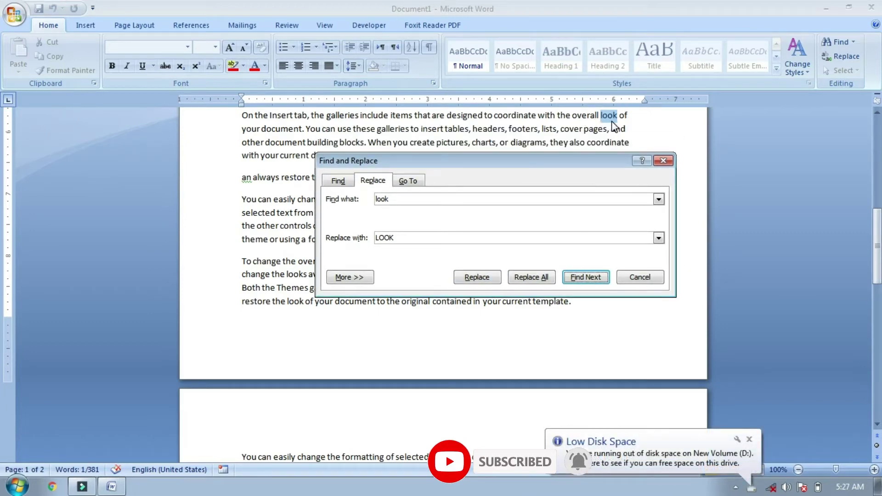
pyautogui.click(493, 278)
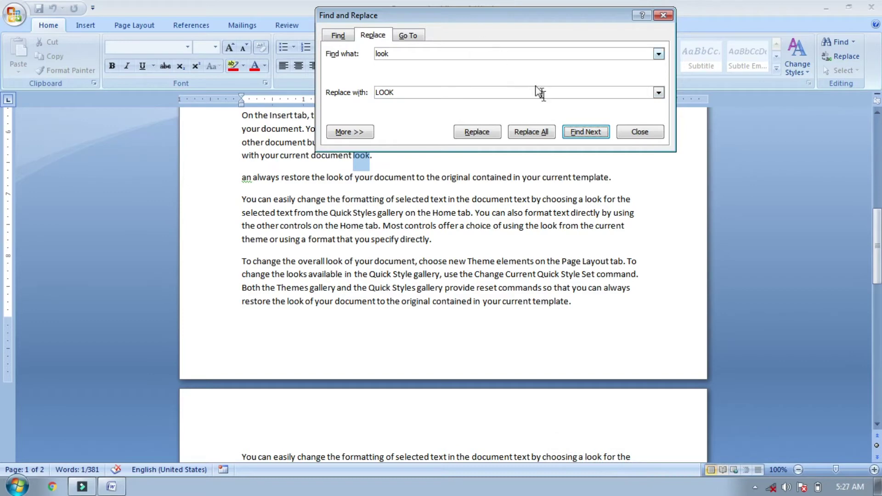
pyautogui.click(474, 134)
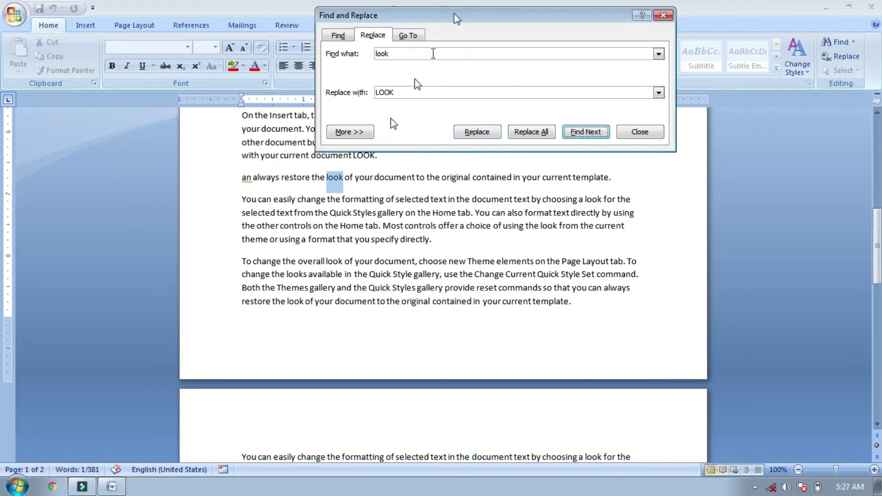
# Close the Find and Replace dialog and add the line "Ctrl+I = italic" below the "Ctrl + H =Replace" entry
pyautogui.moveTo(478, 18); pyautogui.dragTo(492, 208)
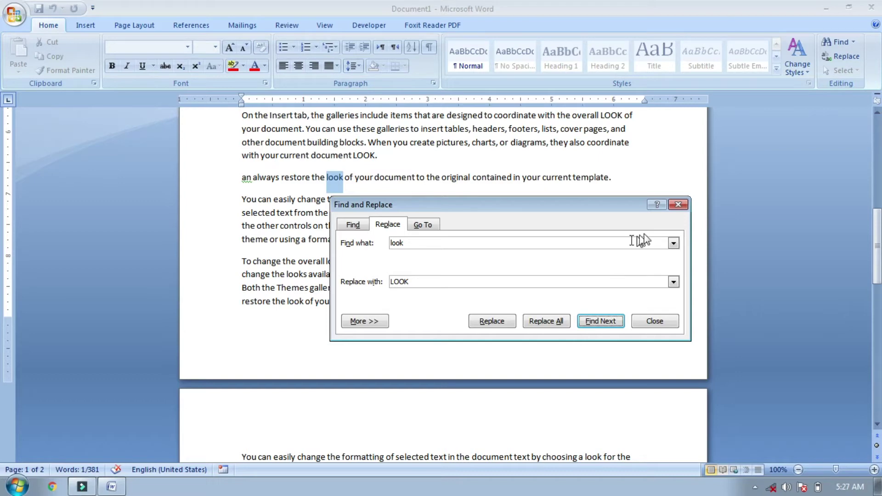
pyautogui.click(678, 204)
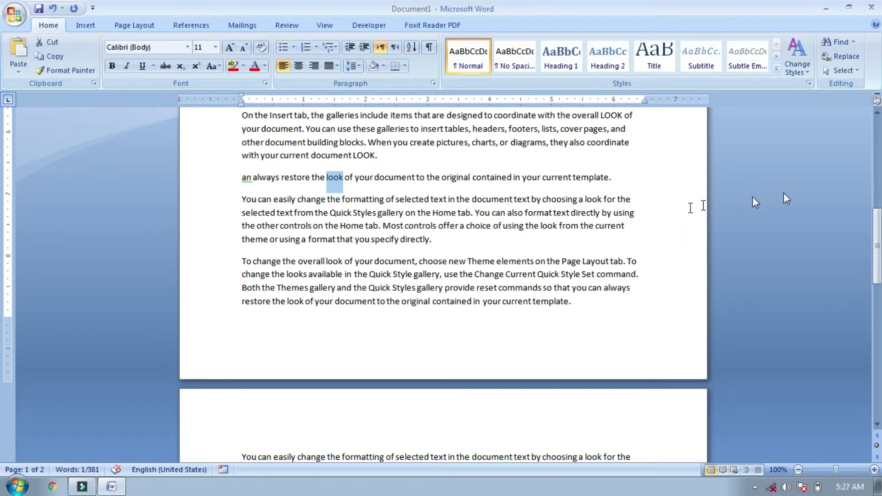
pyautogui.moveTo(876, 260); pyautogui.dragTo(877, 230)
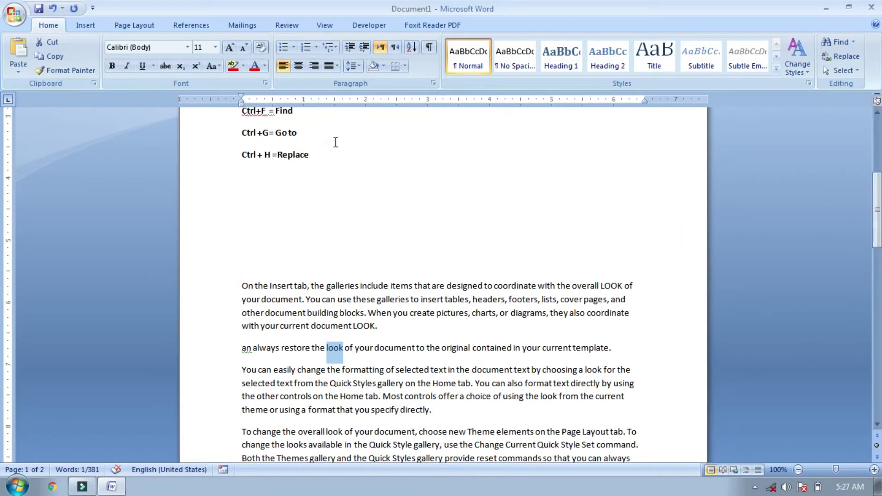
pyautogui.click(319, 157)
pyautogui.press('Return')
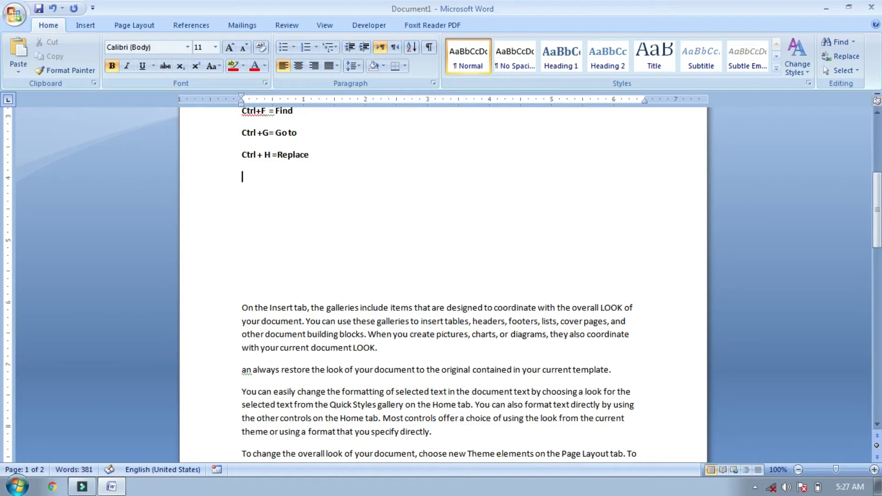
pyautogui.write('ctrl+I = italic')
# Italicize the "On the Insert tab" paragraph and add the line "Ctrl + j =Justify" below the italic entry
pyautogui.moveTo(240, 308); pyautogui.dragTo(407, 350)
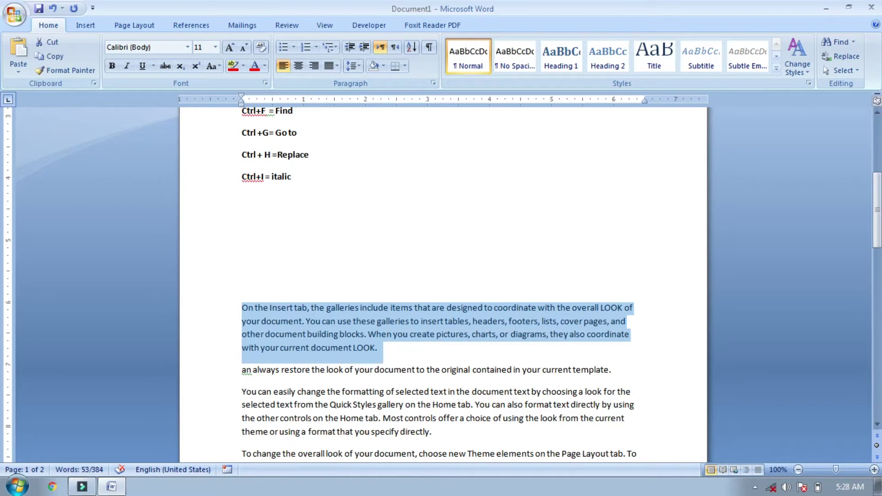
pyautogui.hotkey('ctrl', 'i')
pyautogui.click(302, 197)
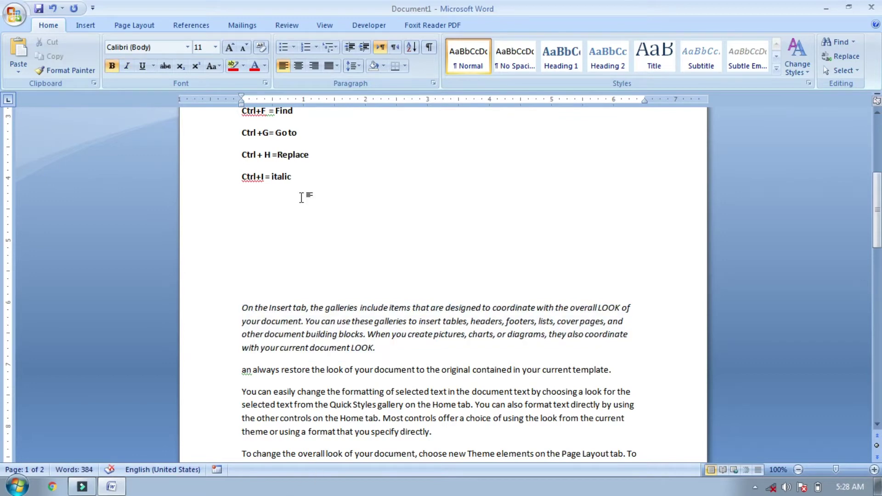
pyautogui.write('Ctrl + j =Justify')
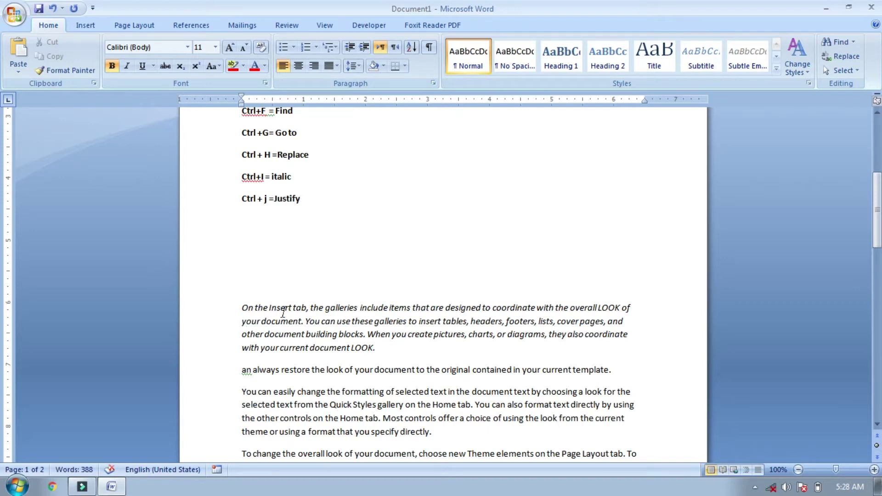
# Justify the text from the "On the Insert tab" paragraph through the "You can easily change" paragraph and dismiss the AutoRecovery notice
pyautogui.moveTo(238, 307); pyautogui.dragTo(439, 434)
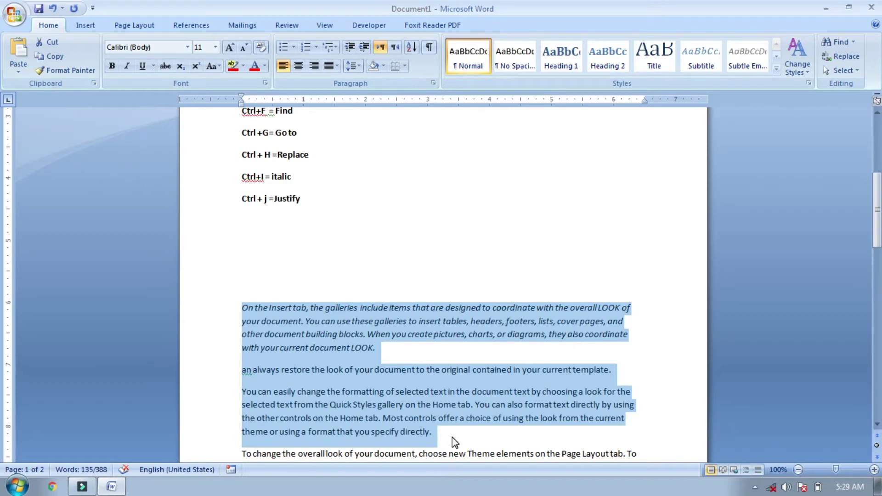
pyautogui.hotkey('ctrl', 'j')
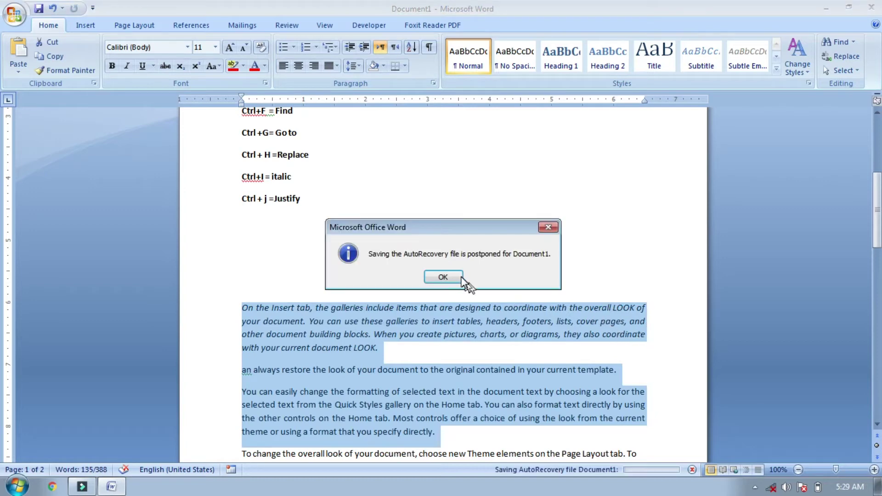
pyautogui.click(443, 277)
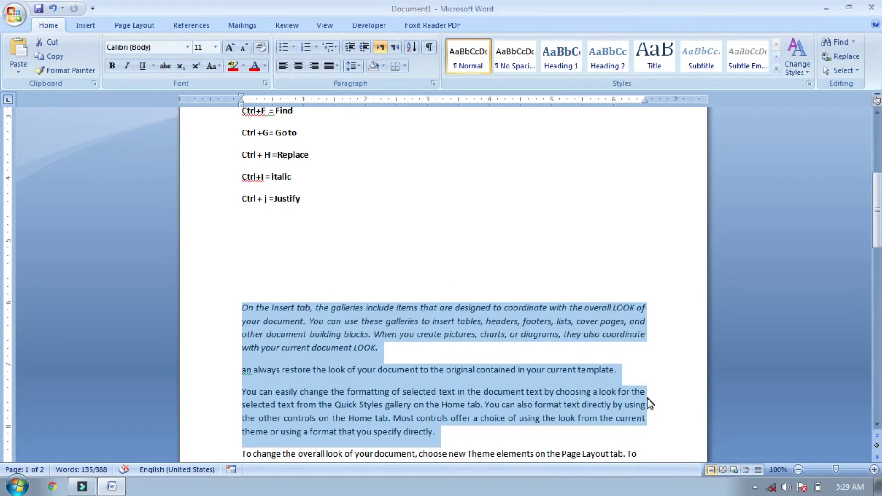
# Add the line "Ctrl + k = hyperlink" below the Justify entry, followed by an empty line
pyautogui.click(311, 197)
pyautogui.press('Return')
pyautogui.write('Ctrl + k')
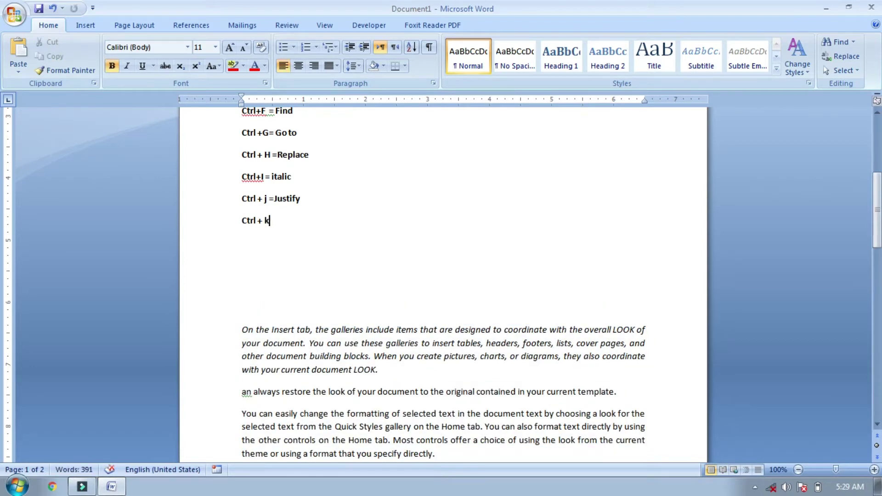
pyautogui.write(' = hyperlink')
pyautogui.press('Return')
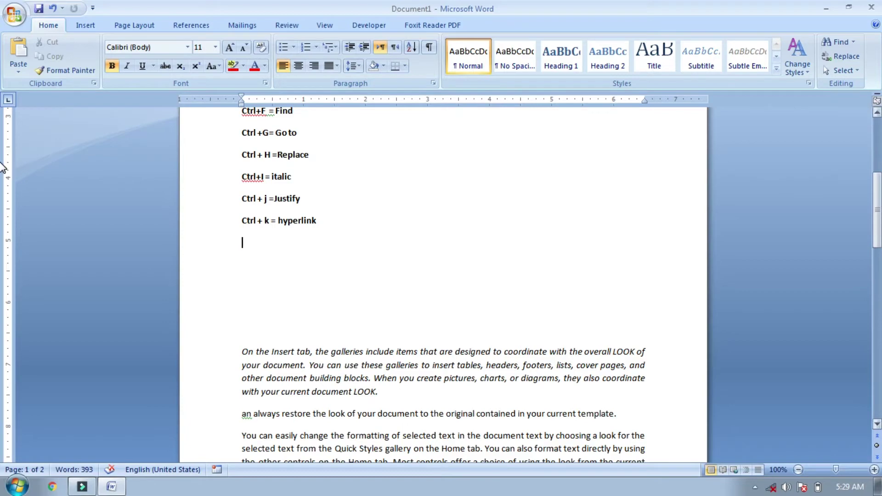
# Add a new line reading "More read..." after the last paragraph on page 2
pyautogui.moveTo(878, 230); pyautogui.dragTo(878, 371)
pyautogui.click(583, 130)
pyautogui.press('Return')
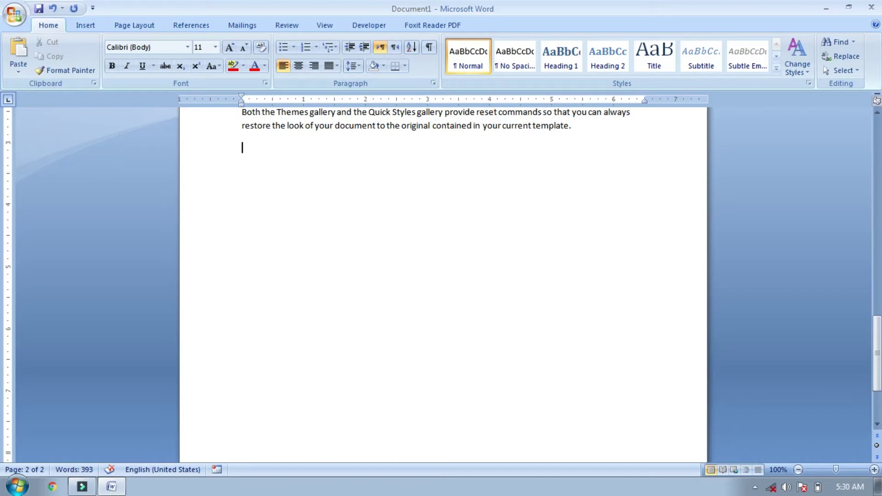
pyautogui.write('more read...')
# Hyperlink the "More read..." text to the existing file 222200 in My Documents
pyautogui.moveTo(291, 153); pyautogui.dragTo(238, 161)
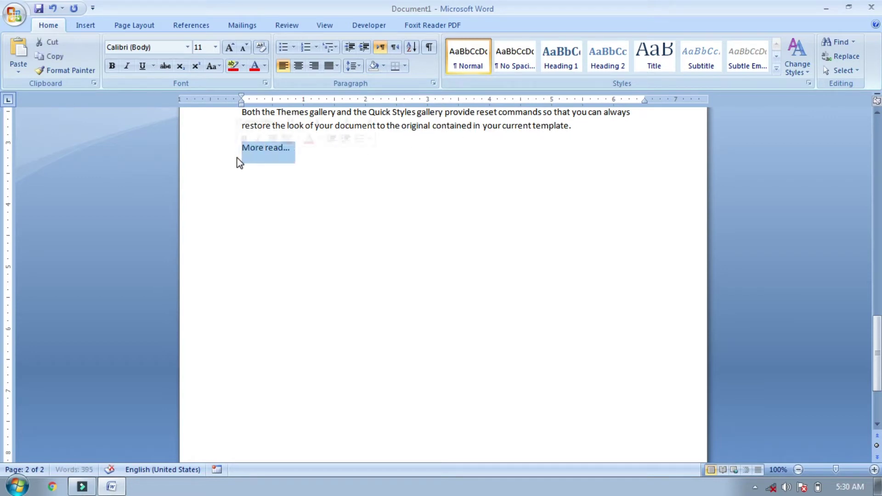
pyautogui.write('d')
pyautogui.hotkey('ctrl', 'z')
pyautogui.hotkey('ctrl', 'k')
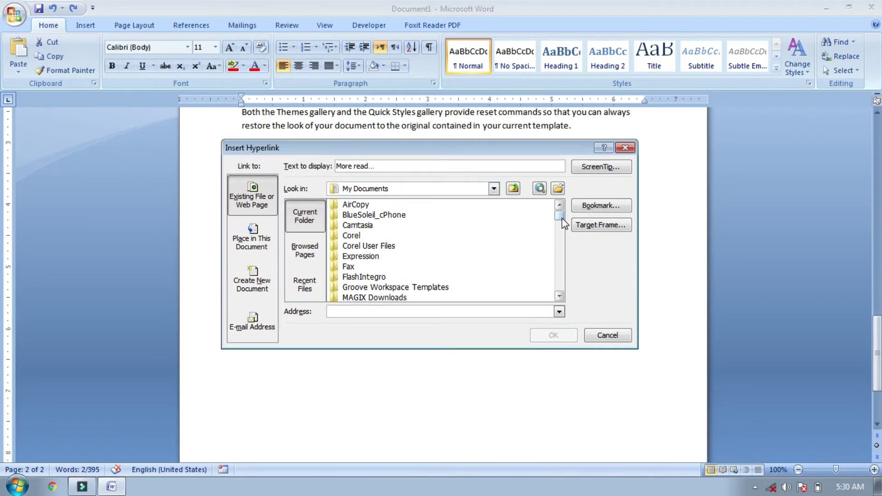
pyautogui.scroll(-7, 560, 230)
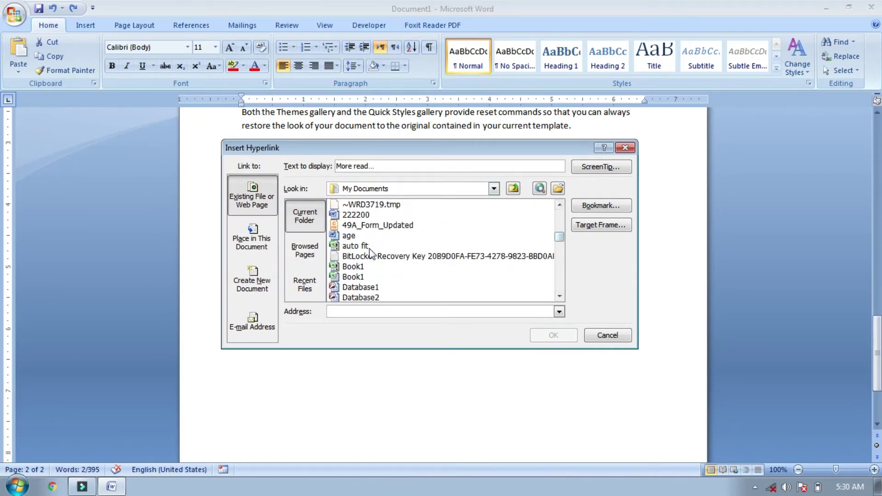
pyautogui.click(359, 215)
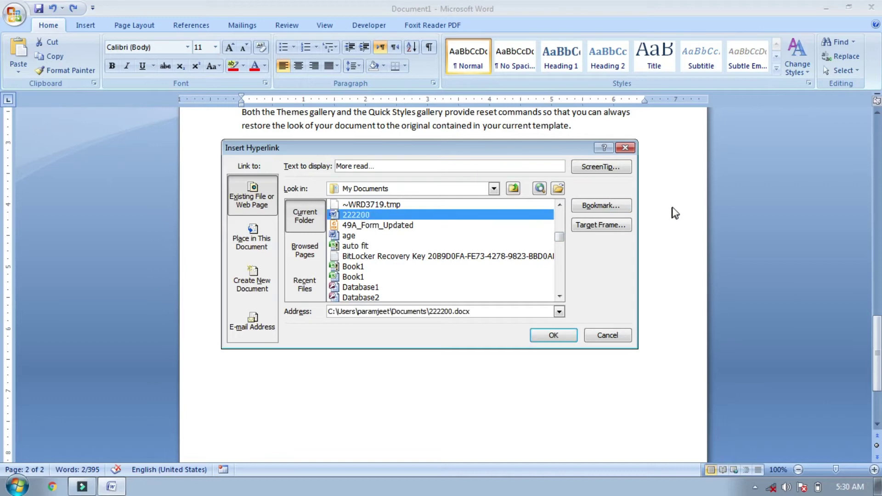
pyautogui.click(563, 336)
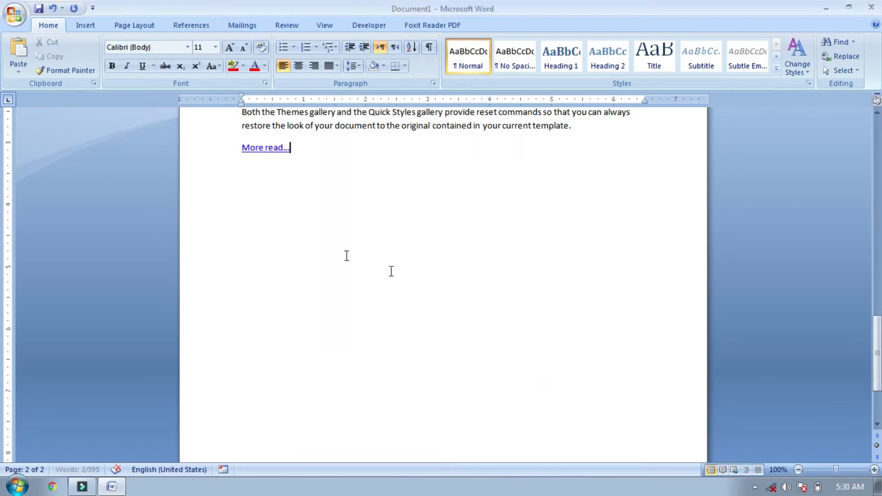
# Follow the "More read..." link, allow the 222200 document to open, and return to Document1
pyautogui.keyDown('ctrl'); pyautogui.click(265, 149); pyautogui.keyUp('ctrl')
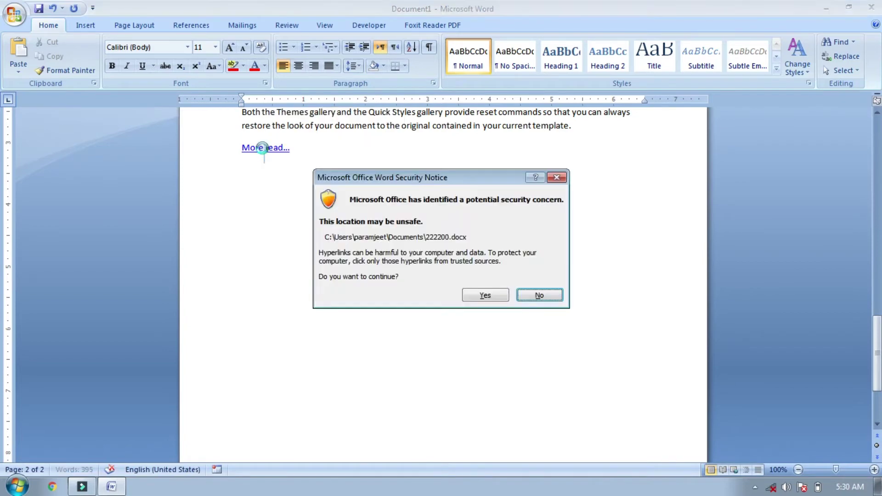
pyautogui.click(503, 297)
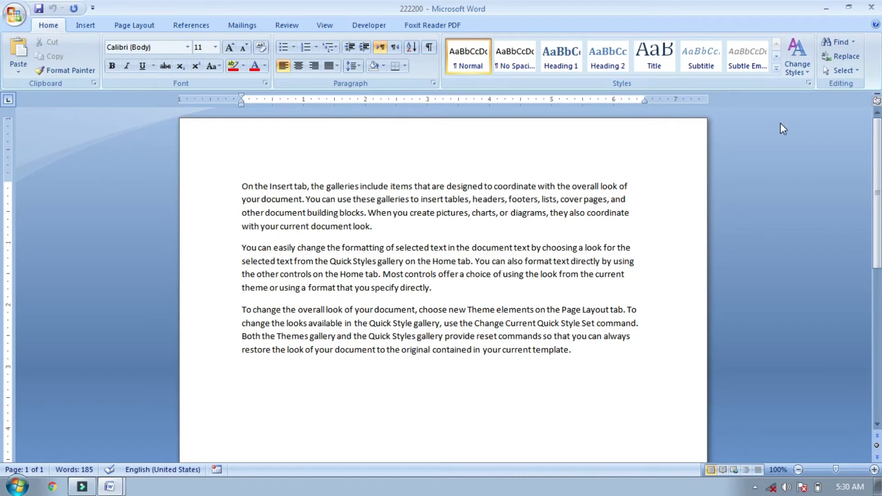
pyautogui.moveTo(878, 150); pyautogui.dragTo(414, 10)
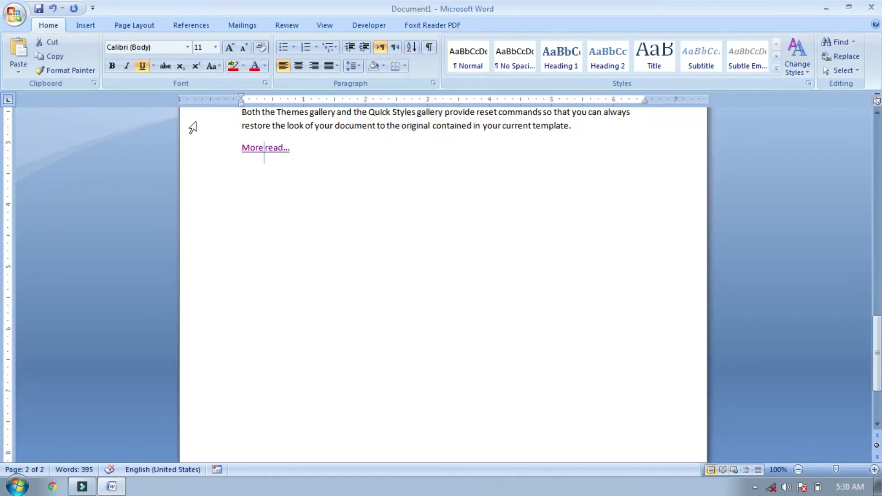
# Add the line "Ctrl+L = left alignment" below the hyperlink entry in the shortcut list
pyautogui.moveTo(875, 346); pyautogui.dragTo(870, 179)
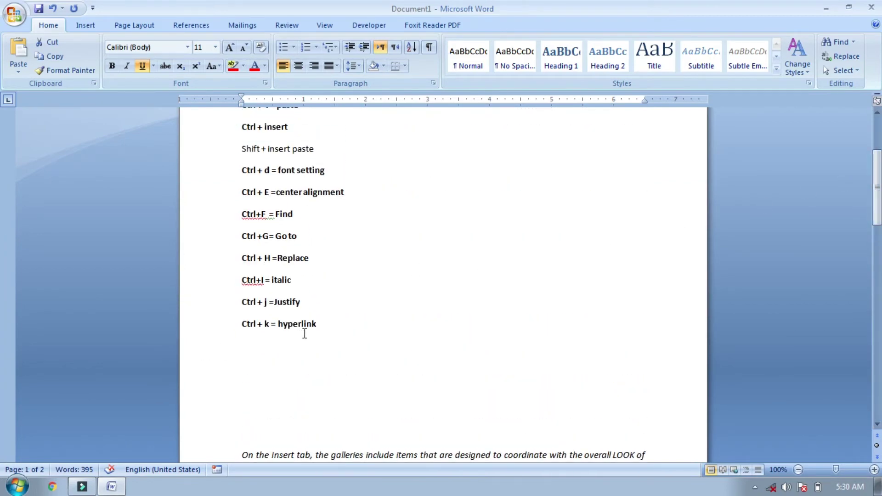
pyautogui.click(319, 325)
pyautogui.press('Return')
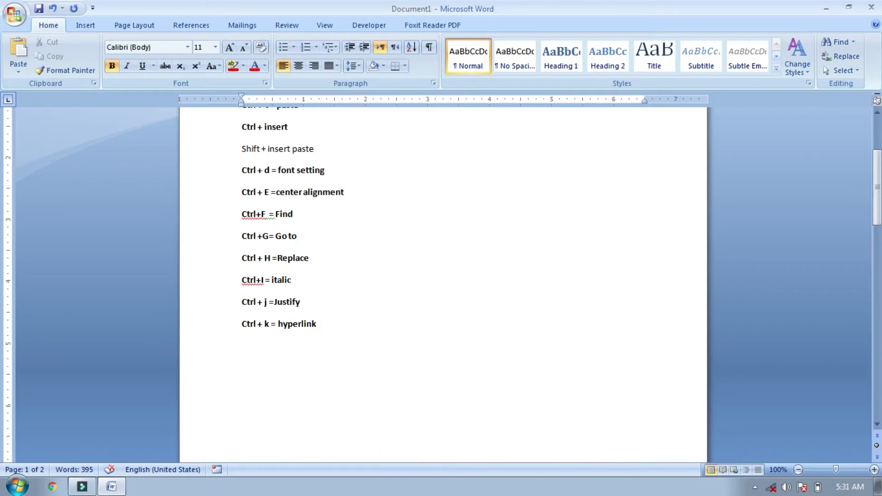
pyautogui.write('Ctrl+L = left alignment')
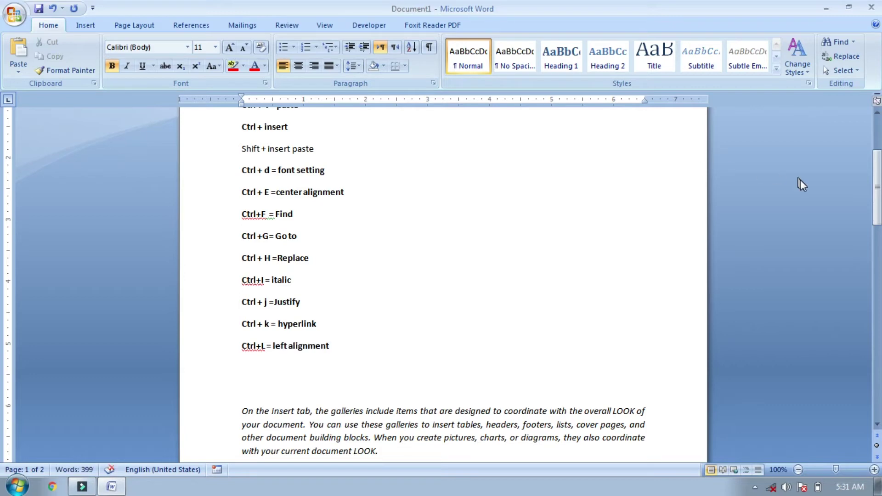
# Center the list entries from "Control + A" through "Ctrl+I = italic" and set them back to left alignment
pyautogui.moveTo(877, 197); pyautogui.dragTo(877, 165)
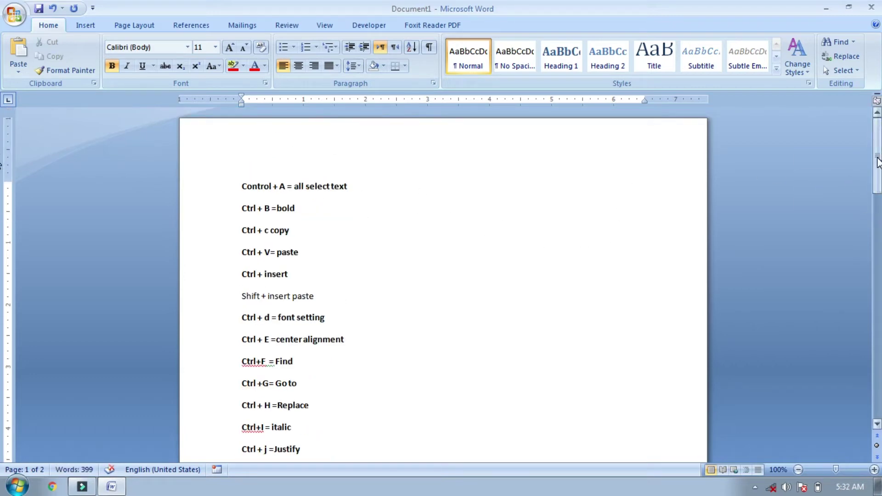
pyautogui.moveTo(877, 164); pyautogui.dragTo(874, 206)
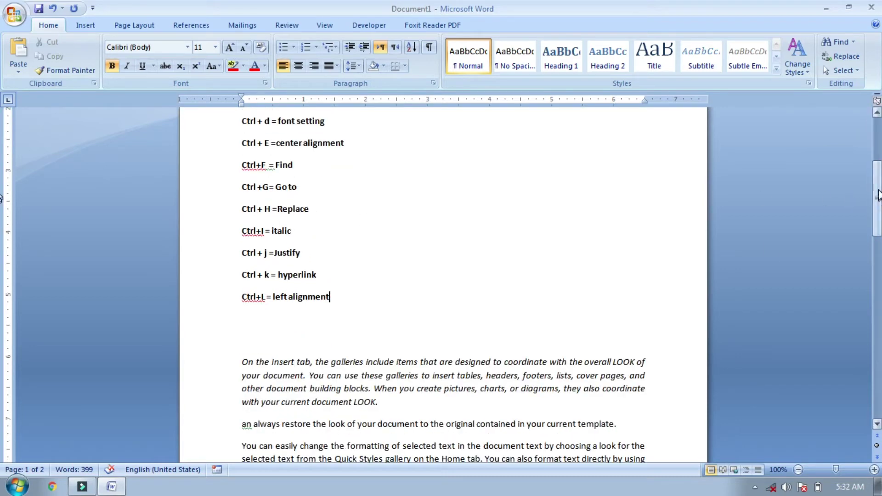
pyautogui.moveTo(877, 211); pyautogui.dragTo(874, 182)
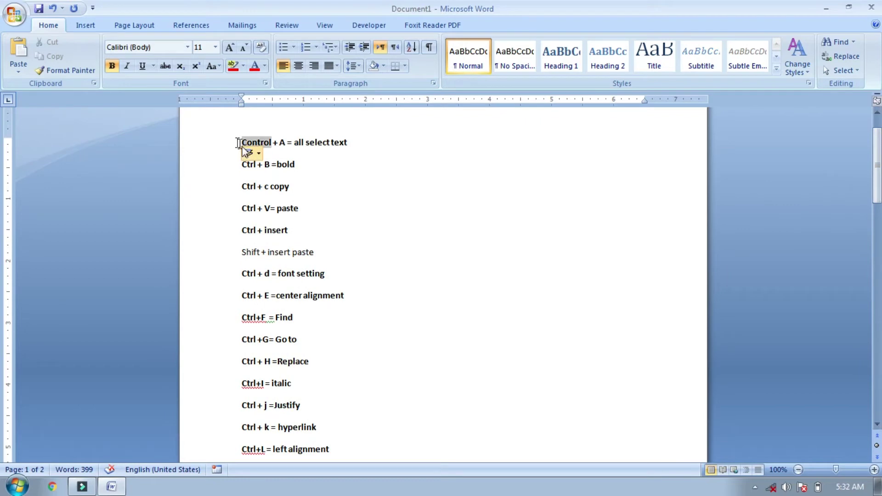
pyautogui.moveTo(243, 146); pyautogui.dragTo(327, 390)
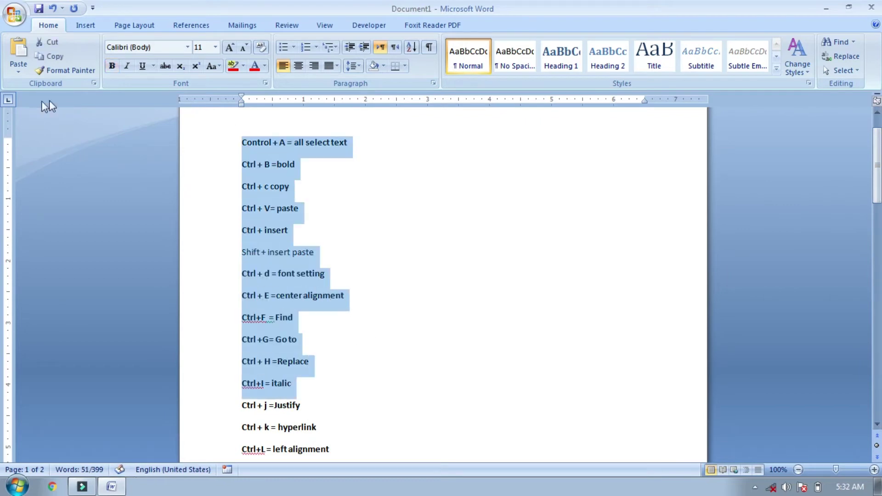
pyautogui.hotkey('ctrl', 'e')
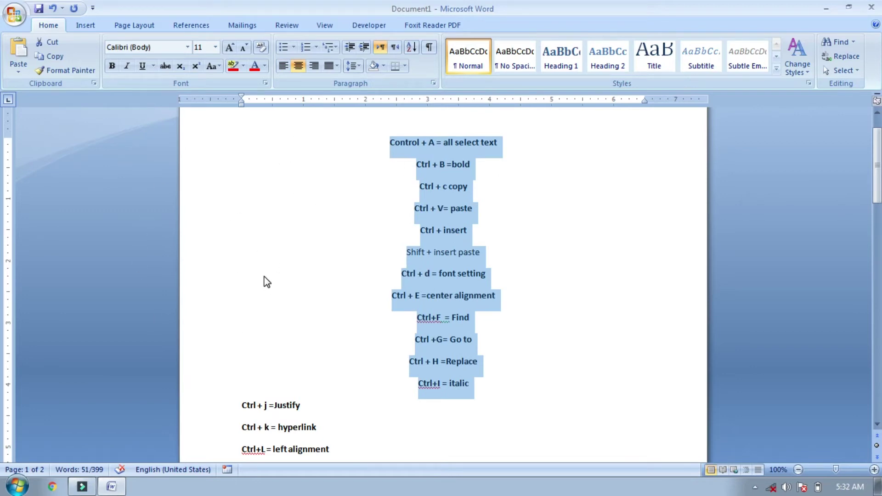
pyautogui.hotkey('ctrl', 'l')
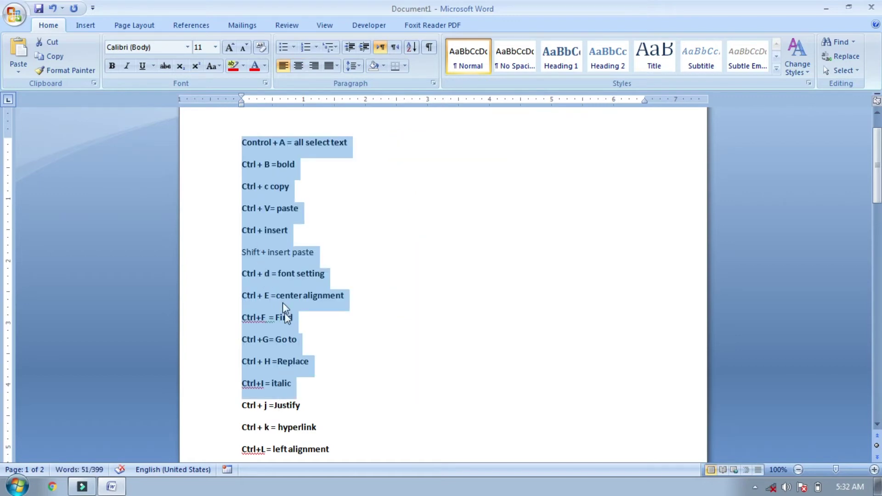
# Add the line "Ctrl + M= increase indent" below the left alignment entry
pyautogui.moveTo(877, 156); pyautogui.dragTo(877, 220)
pyautogui.click(334, 139)
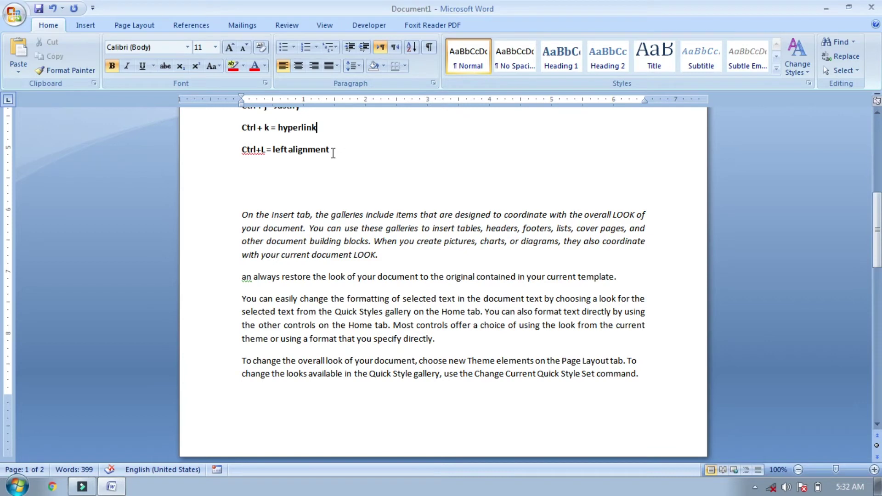
pyautogui.press('Return')
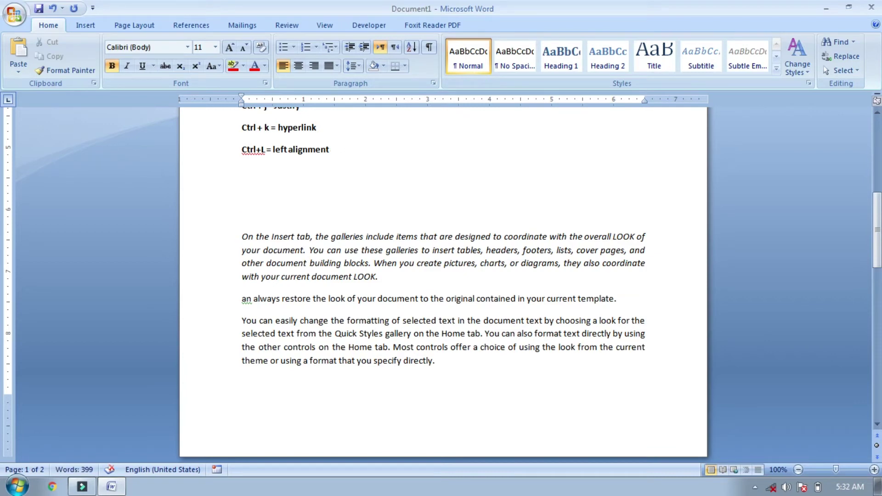
pyautogui.write('Ctrl + M=')
pyautogui.write('increase indent')
# Increase the left indent of the italic "On the Insert tab" paragraph by one level
pyautogui.scroll(4, 817, 218)
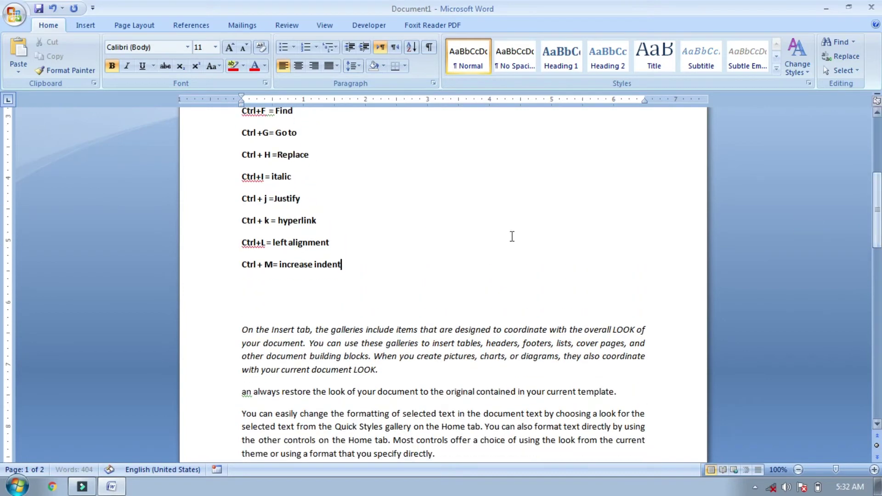
pyautogui.moveTo(243, 327); pyautogui.dragTo(322, 367)
pyautogui.click(273, 349)
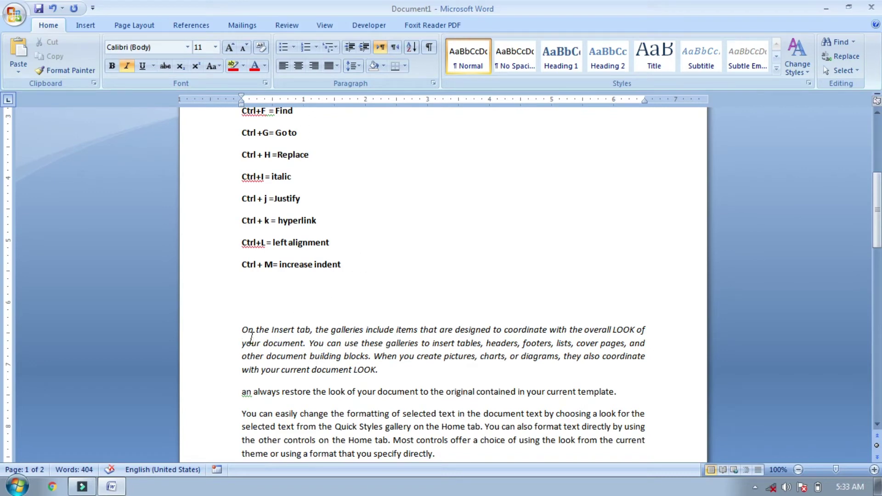
pyautogui.hotkey('ctrl', 'm')
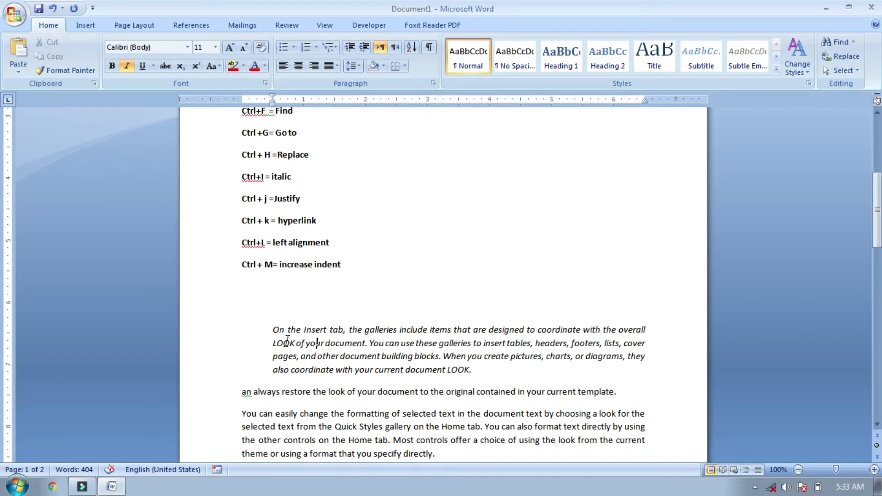
# Increase the left indent of the italic "On the Insert tab" paragraph by three levels and of the "You can easily change" paragraph by two levels
pyautogui.hotkey('ctrl', 'm')
pyautogui.hotkey('ctrl', 'm')
pyautogui.hotkey('ctrl', 'm')
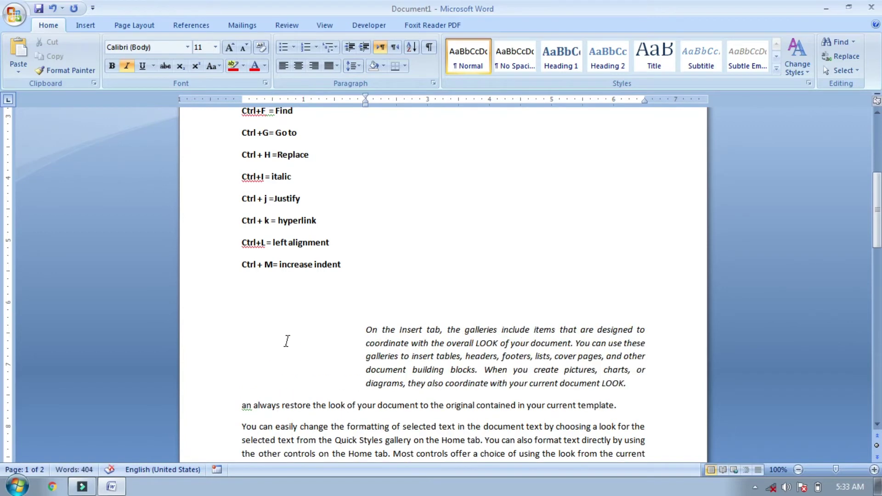
pyautogui.click(266, 438)
pyautogui.hotkey('ctrl', 'm')
pyautogui.hotkey('ctrl', 'm')
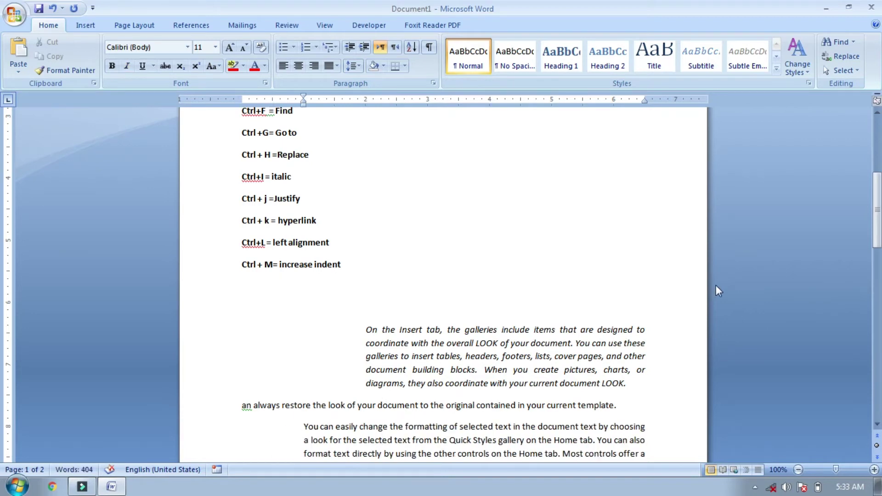
# Reset the paragraph formatting of the "You can easily change" paragraph and the italic "On the Insert tab" paragraph
pyautogui.moveTo(874, 216); pyautogui.dragTo(875, 237)
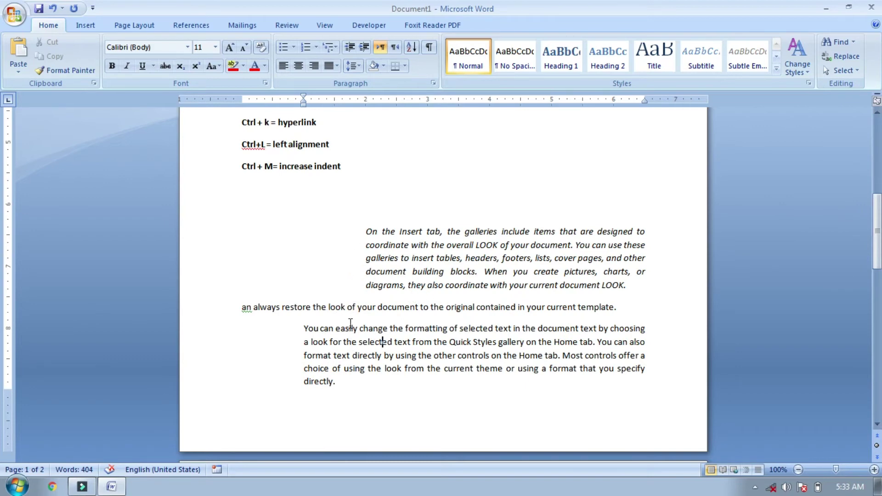
pyautogui.hotkey('ctrl', 'q')
pyautogui.click(381, 259)
pyautogui.hotkey('ctrl', 'q')
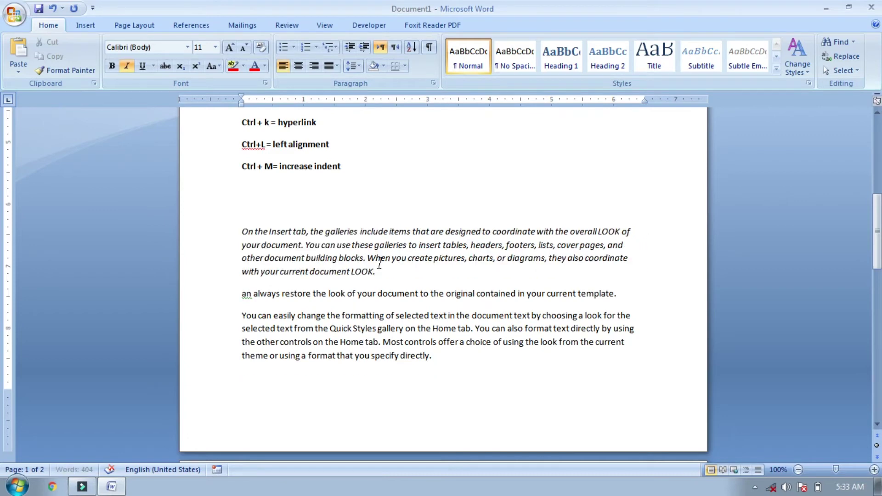
# Add the line "Ctrl + N = New document" below the increase indent entry in the shortcut list
pyautogui.click(349, 165)
pyautogui.press('Return')
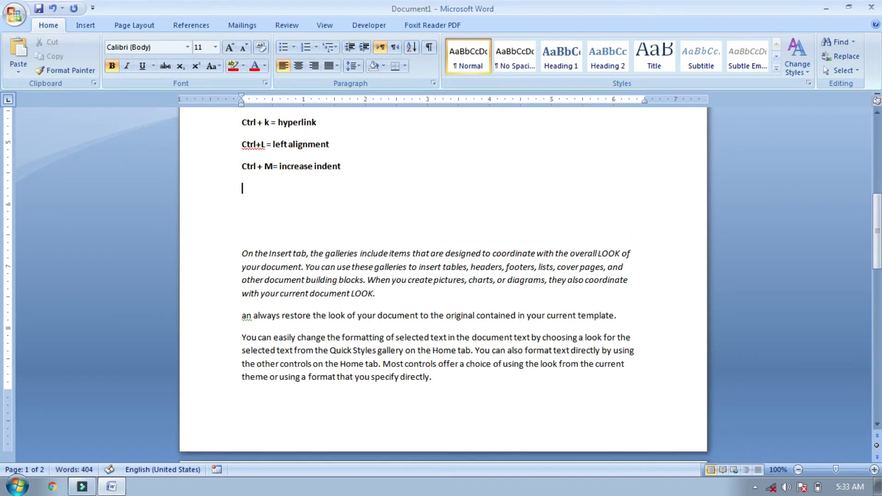
pyautogui.write('ctrl + N = New')
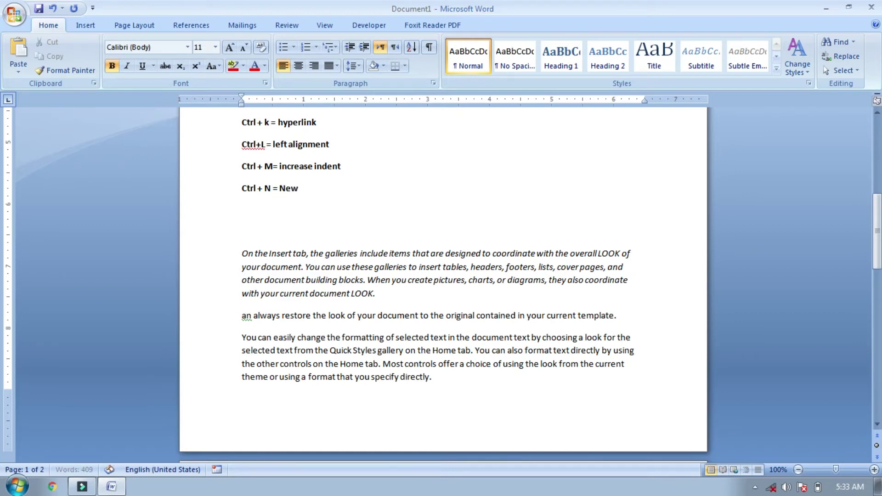
pyautogui.write(' document')
pyautogui.press('Return')
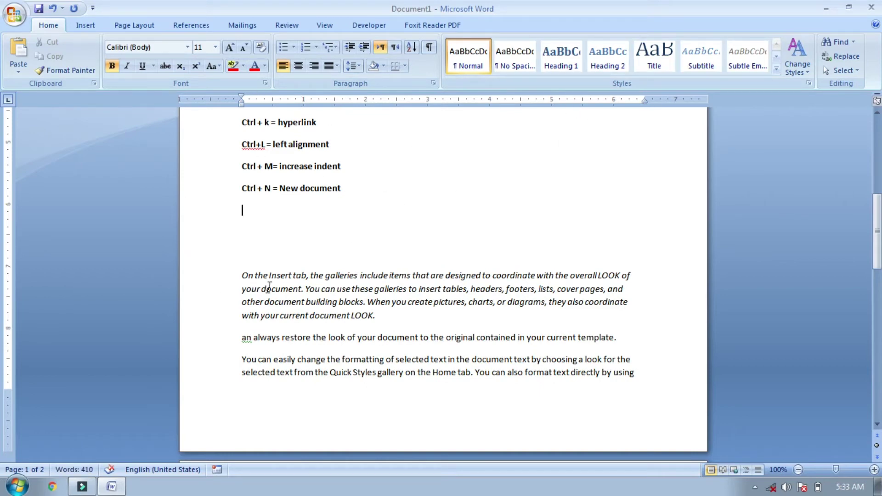
# Create a new blank document and close it to return to the shortcut list
pyautogui.hotkey('ctrl', 'n')
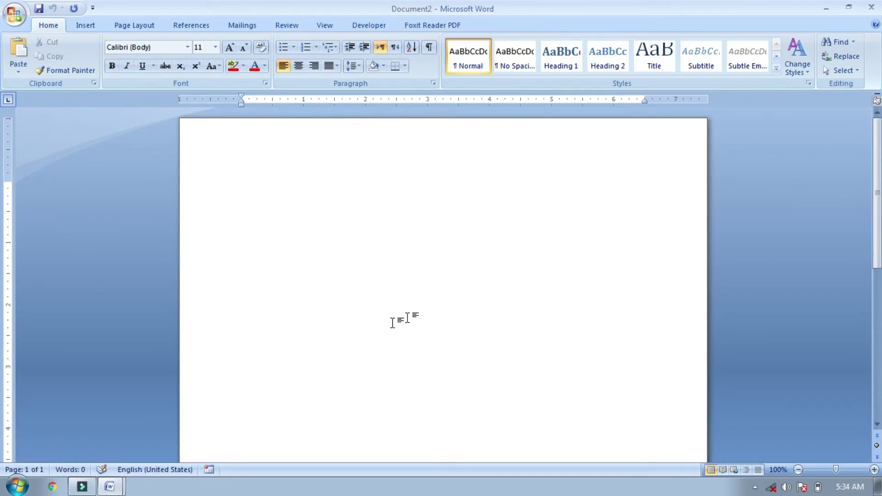
pyautogui.click(871, 7)
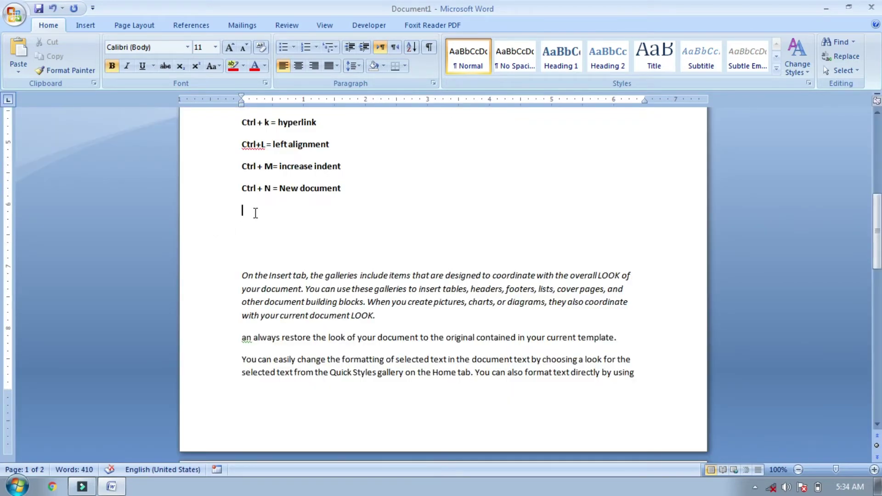
# Add the line "Ctrl + O =open document" below the new document entry
pyautogui.write('Ctrl + o Op')
pyautogui.press('BackSpace')
pyautogui.press('BackSpace')
pyautogui.press('BackSpace')
pyautogui.press('BackSpace')
pyautogui.write('O =open document')
pyautogui.press('Return')
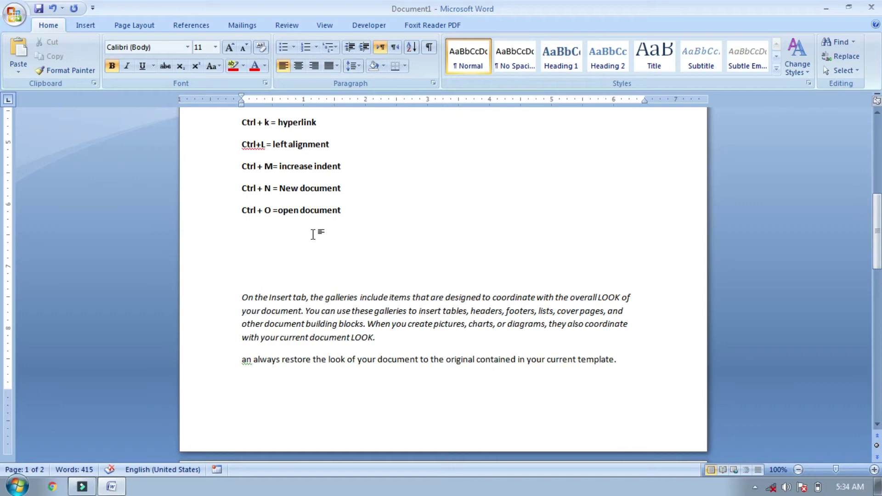
# Open the "hindi" file from the Documents library, view it, and close it again
pyautogui.hotkey('ctrl', 'o')
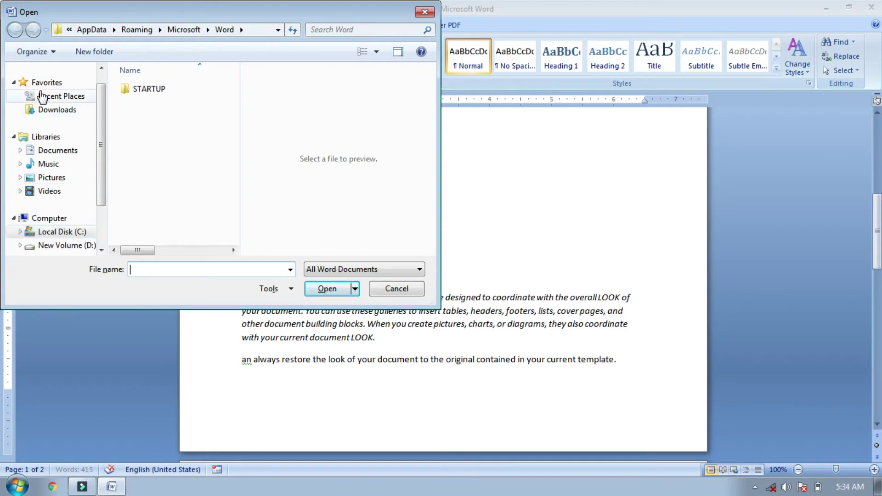
pyautogui.click(62, 151)
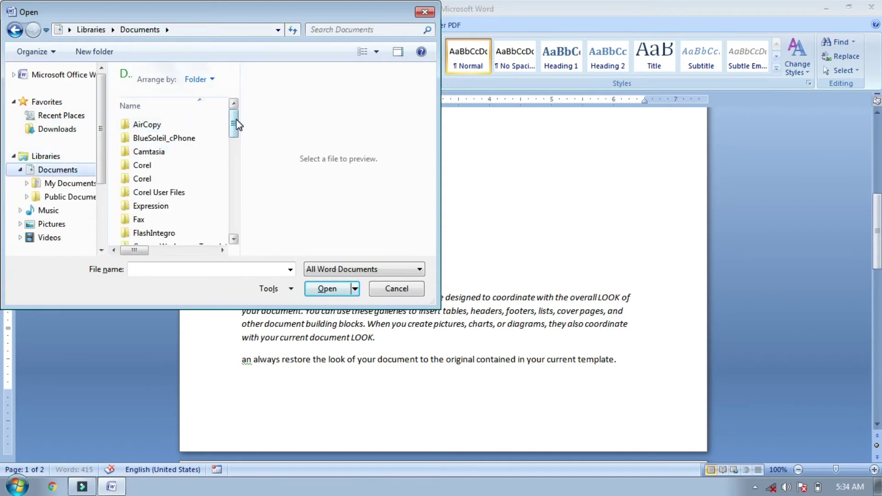
pyautogui.scroll(-8, 239, 132)
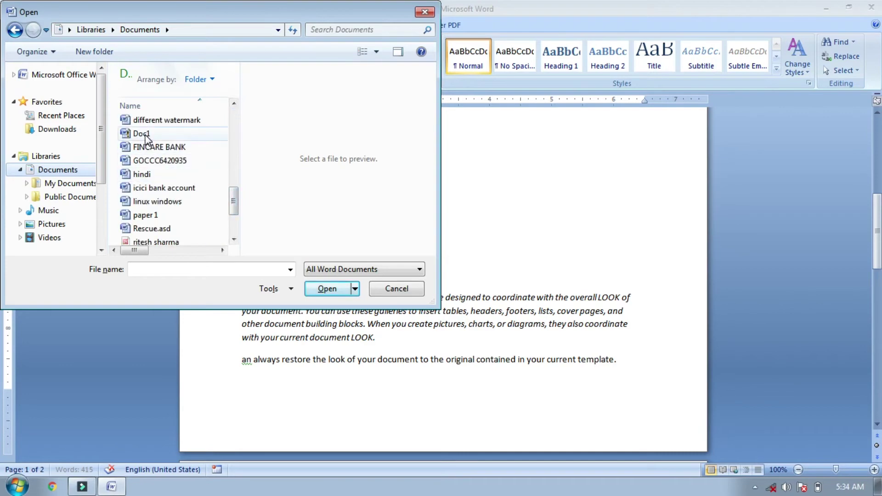
pyautogui.click(151, 175)
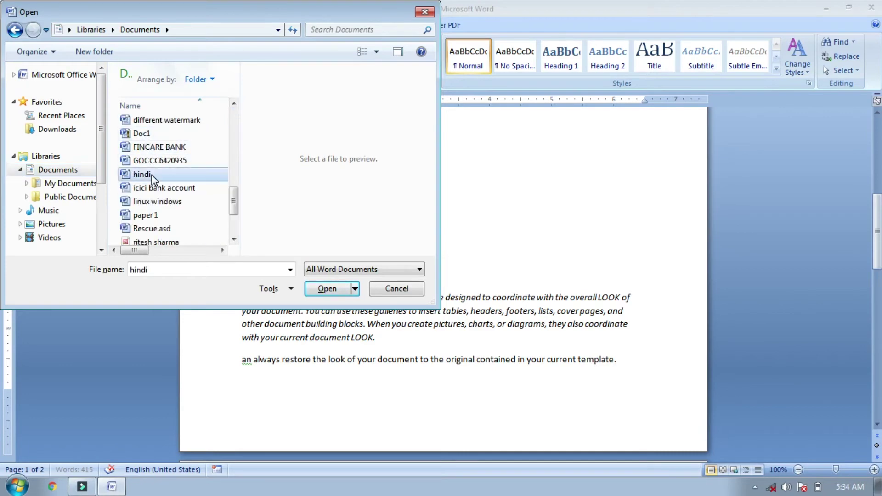
pyautogui.click(335, 291)
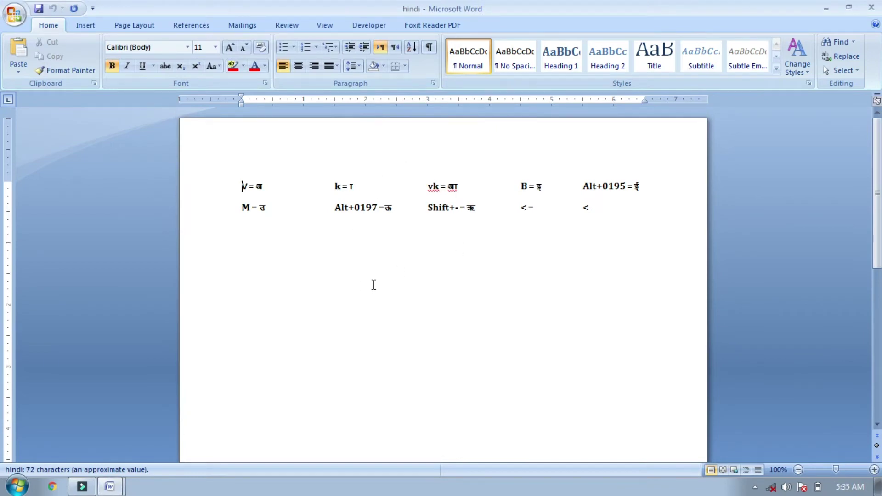
pyautogui.click(876, 10)
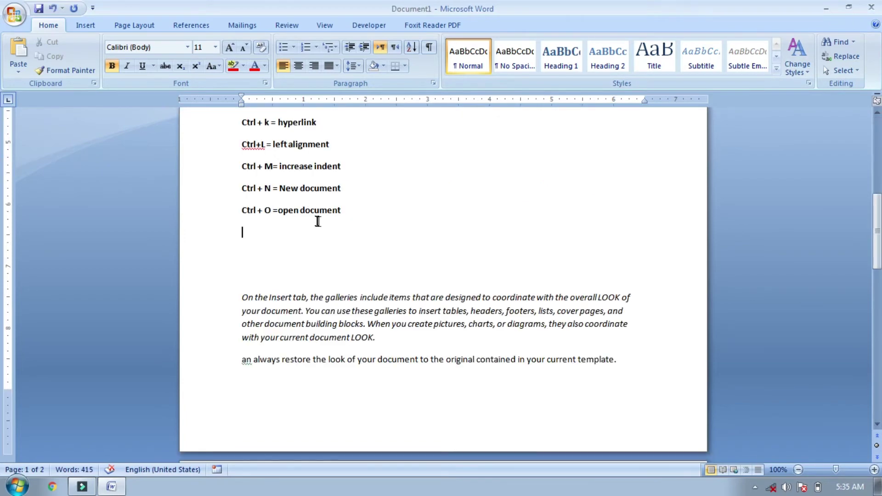
# Add the line "Ctrl + P= print" below the open document entry
pyautogui.click(353, 210)
pyautogui.press('Return')
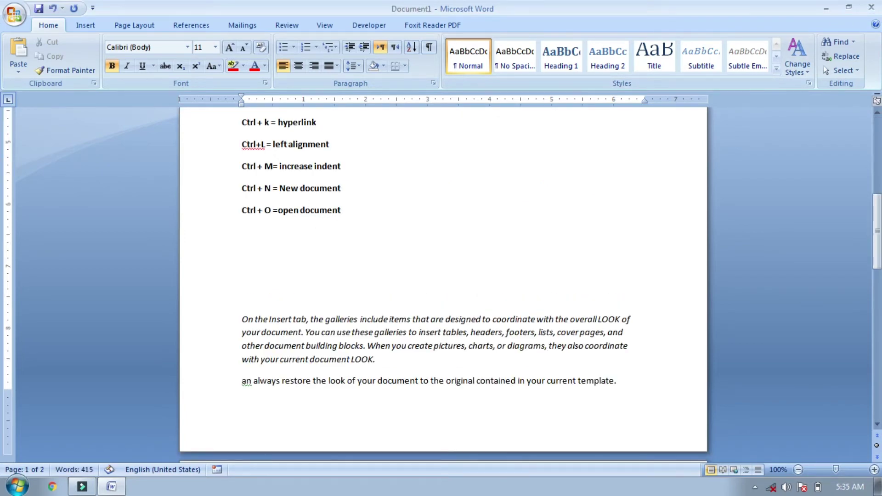
pyautogui.write('Ctrl + P')
pyautogui.press('Return')
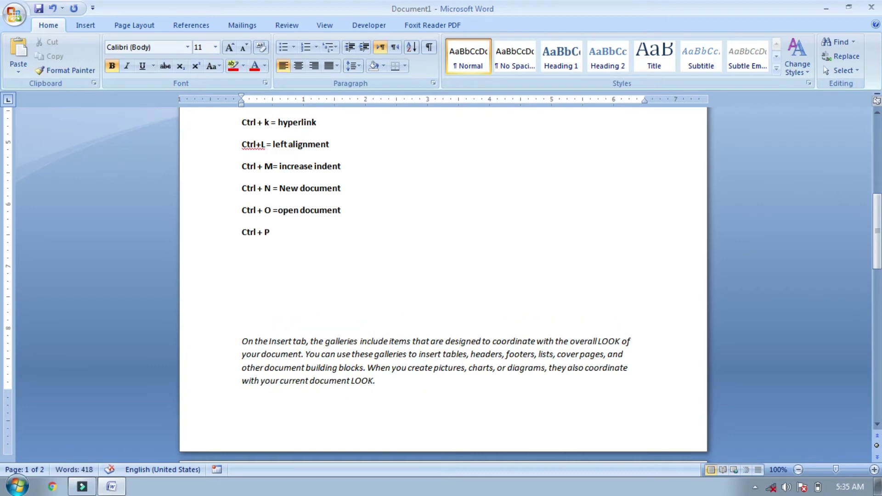
pyautogui.press('BackSpace')
pyautogui.write('= ')
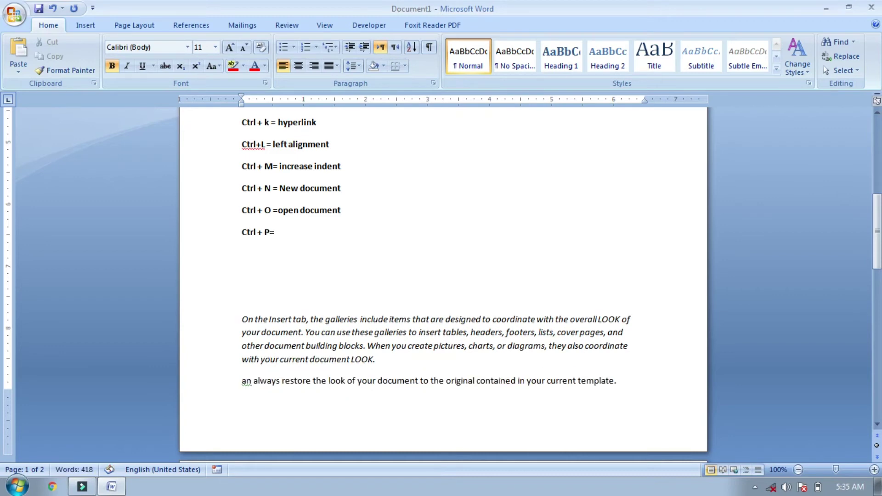
pyautogui.write('print')
pyautogui.press('Return')
# Choose Microsoft XPS Document Writer as the printer, view its properties, and close the print settings without printing
pyautogui.hotkey('ctrl', 'p')
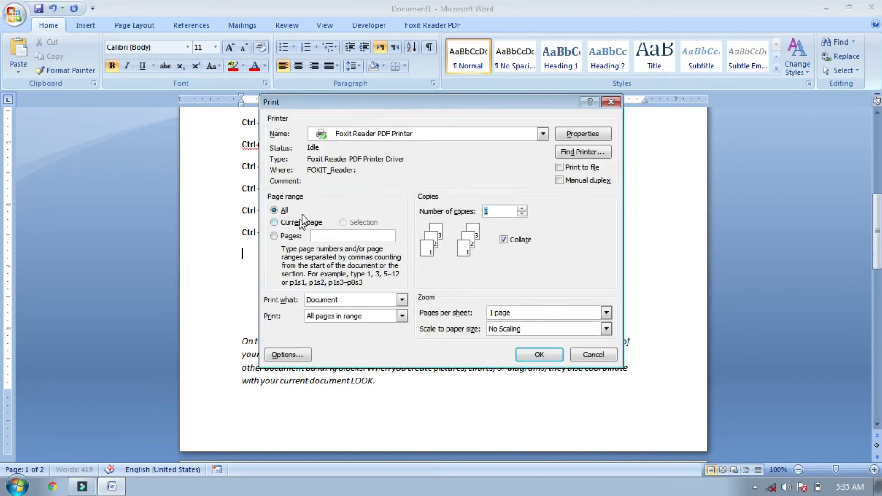
pyautogui.click(542, 134)
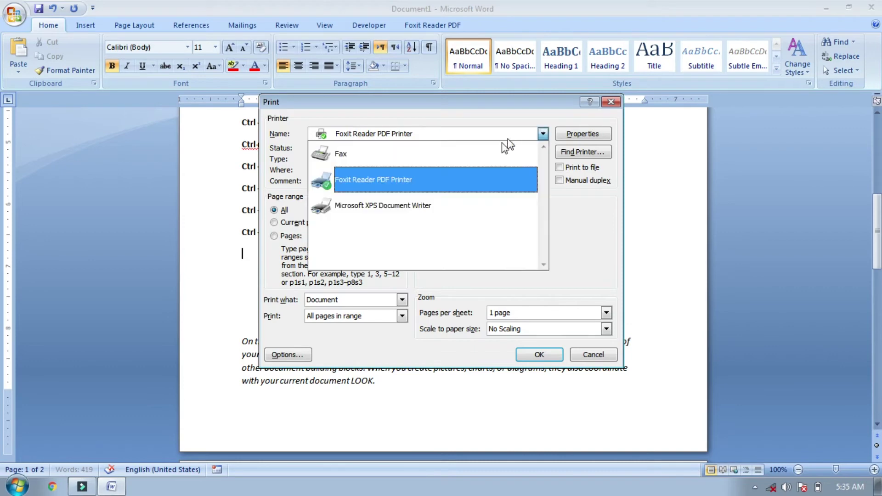
pyautogui.click(437, 217)
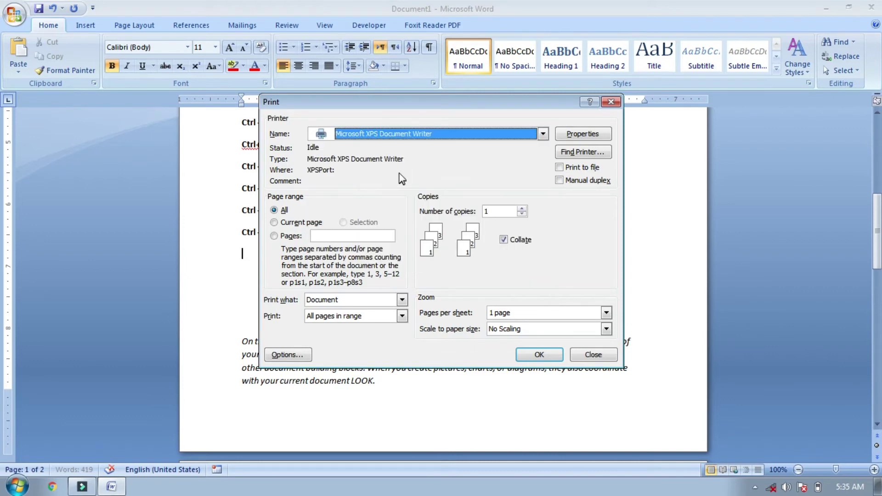
pyautogui.click(583, 133)
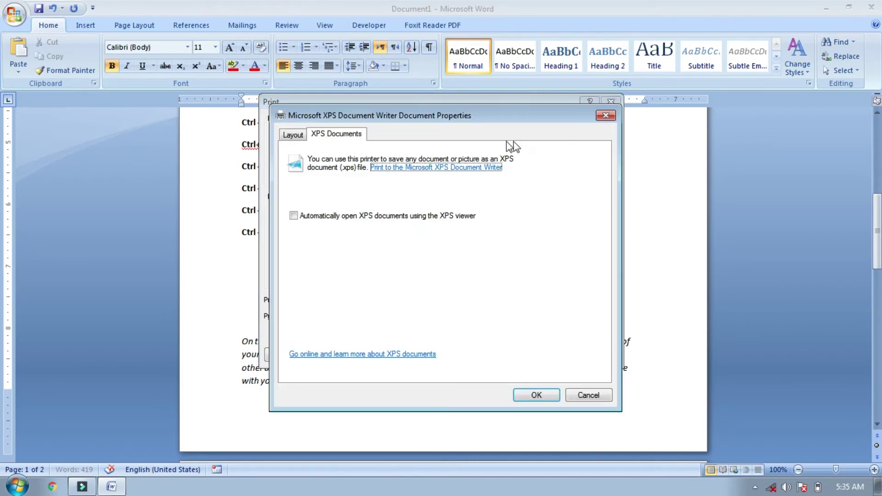
pyautogui.click(604, 117)
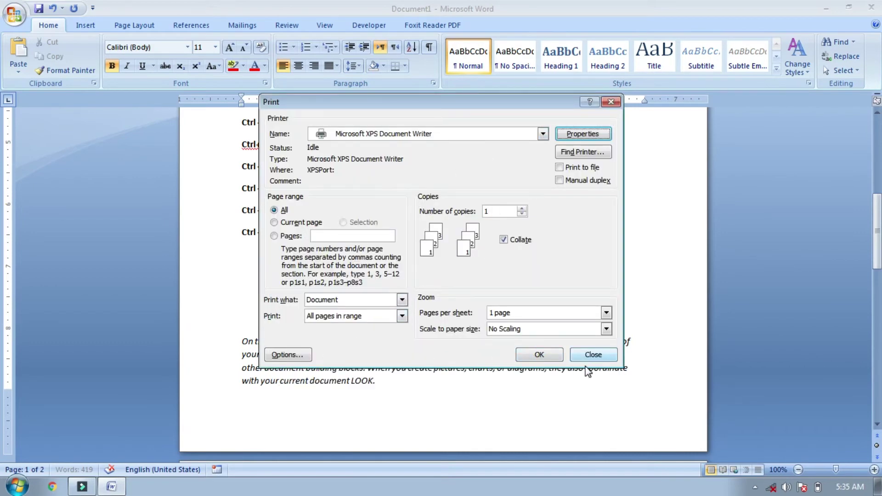
pyautogui.click(593, 355)
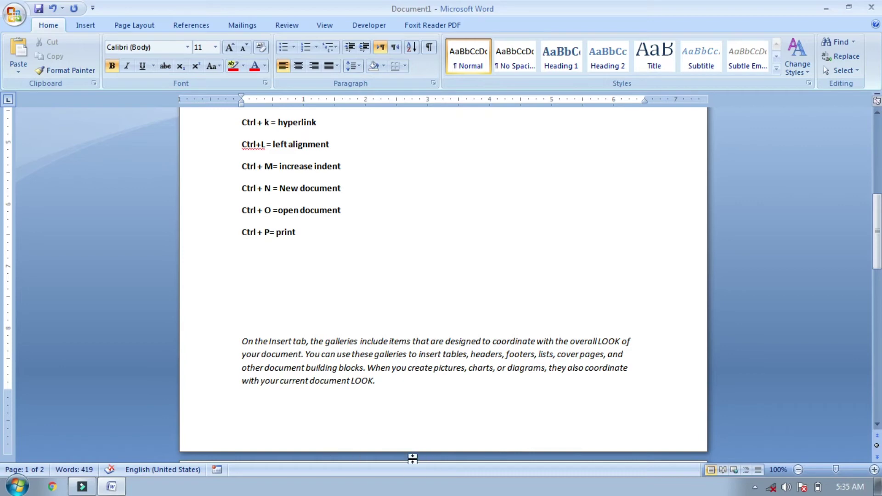
# Add the line "Ctrl + F2 = print preview" below the print entry
pyautogui.write('Ctrl + F2')
pyautogui.write('= print ')
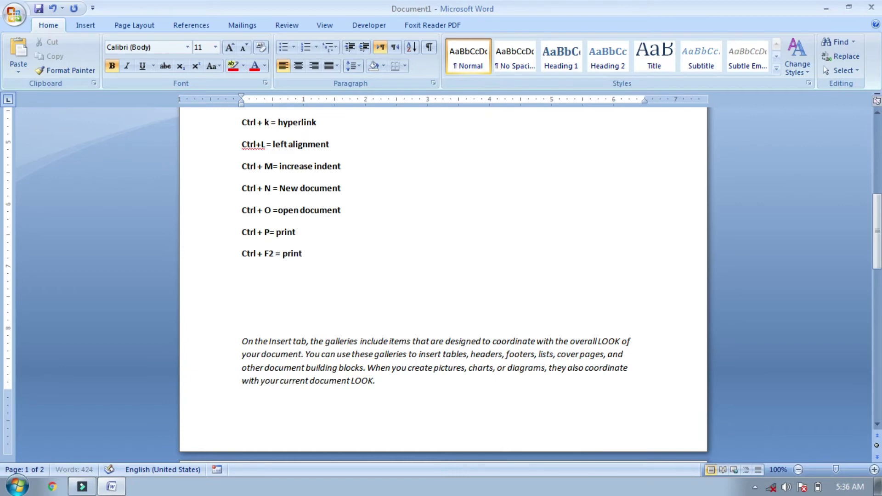
pyautogui.write('preview')
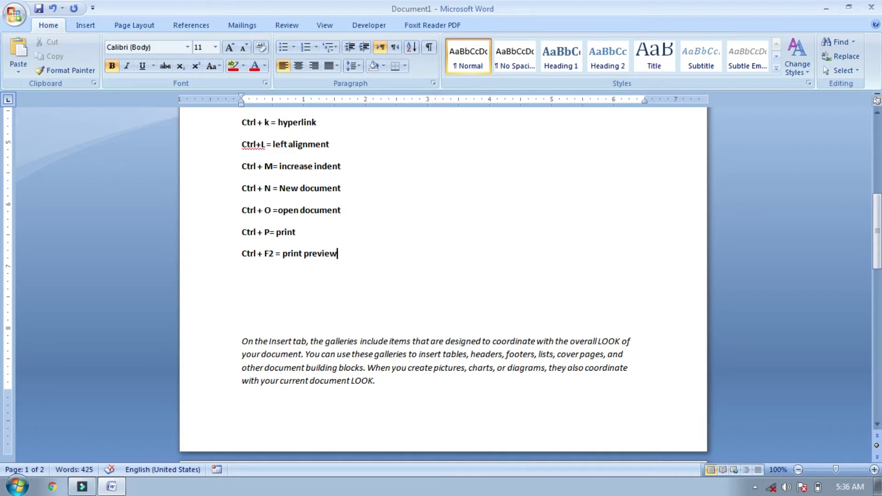
# Examine the document in print preview, zooming the page in and back out, and close the preview
pyautogui.hotkey('ctrl', 'F2')
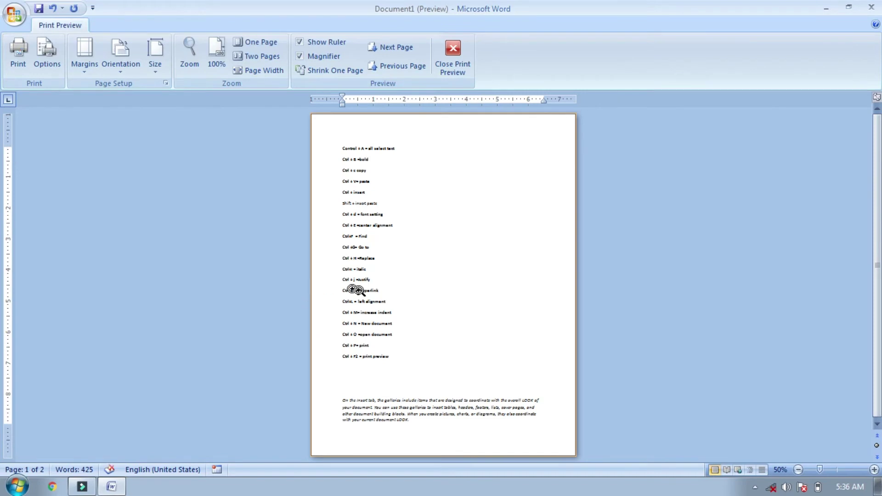
pyautogui.click(369, 294)
pyautogui.click(369, 294)
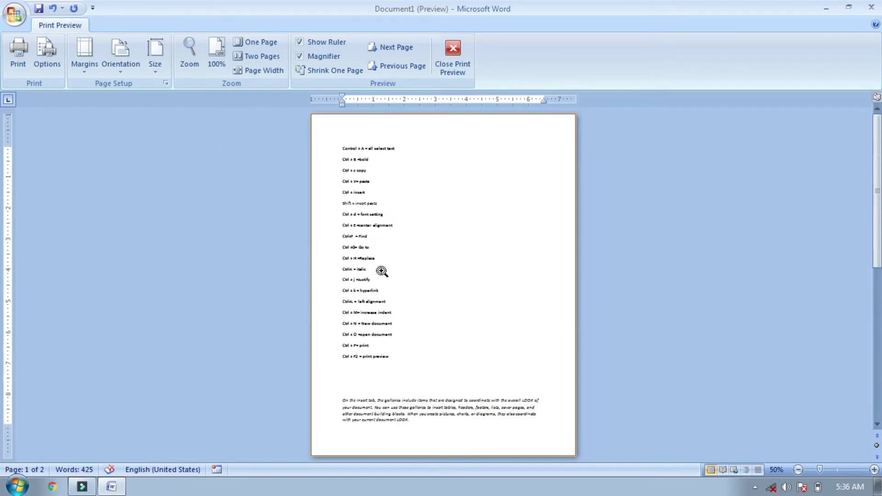
pyautogui.click(445, 53)
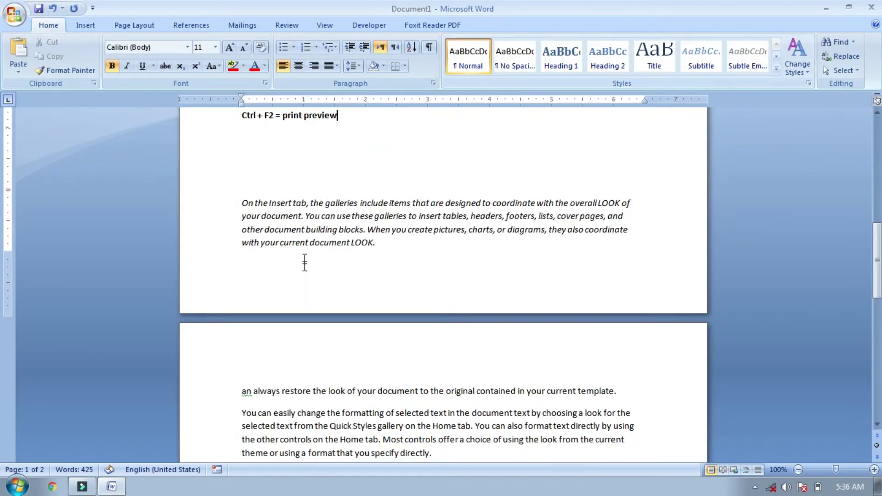
# Add the line "Ctrl + Q= reset indent" below the print preview entry
pyautogui.moveTo(878, 278); pyautogui.dragTo(877, 268)
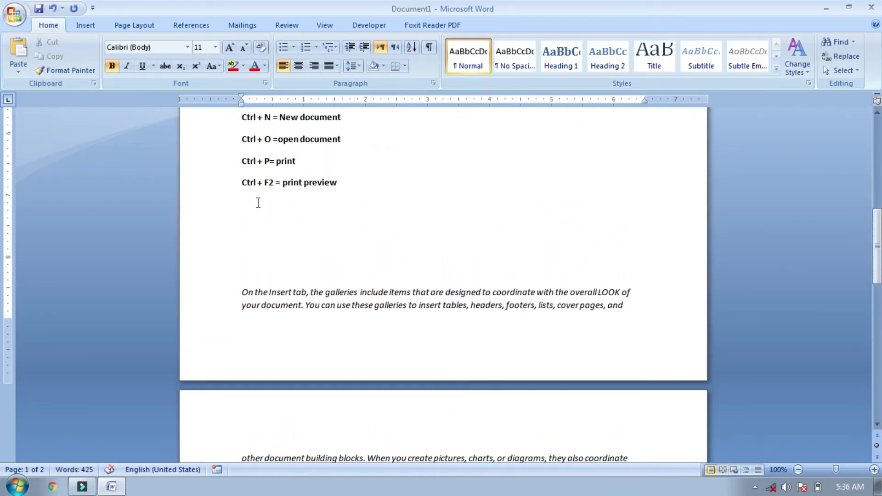
pyautogui.write('trl + Q=')
pyautogui.write('reset indent')
# Increase the left indent of the italic "On the Insert tab" paragraph by five levels and reset its paragraph formatting
pyautogui.click(241, 293)
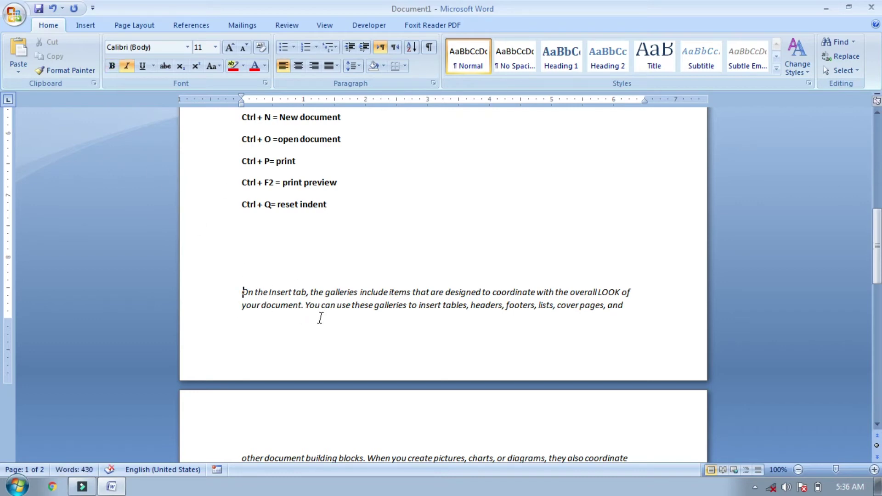
pyautogui.hotkey('ctrl', 'm')
pyautogui.hotkey('ctrl', 'm')
pyautogui.hotkey('ctrl', 'm')
pyautogui.hotkey('ctrl', 'm')
pyautogui.hotkey('ctrl', 'm')
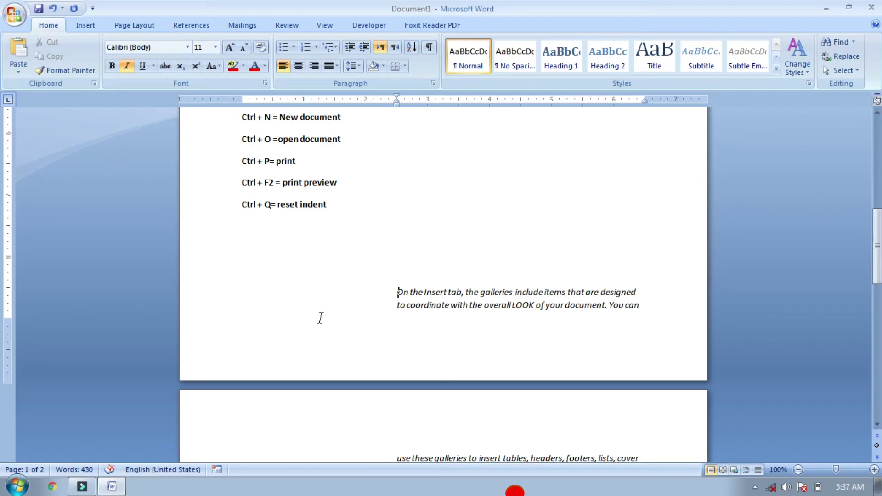
pyautogui.hotkey('ctrl', 'q')
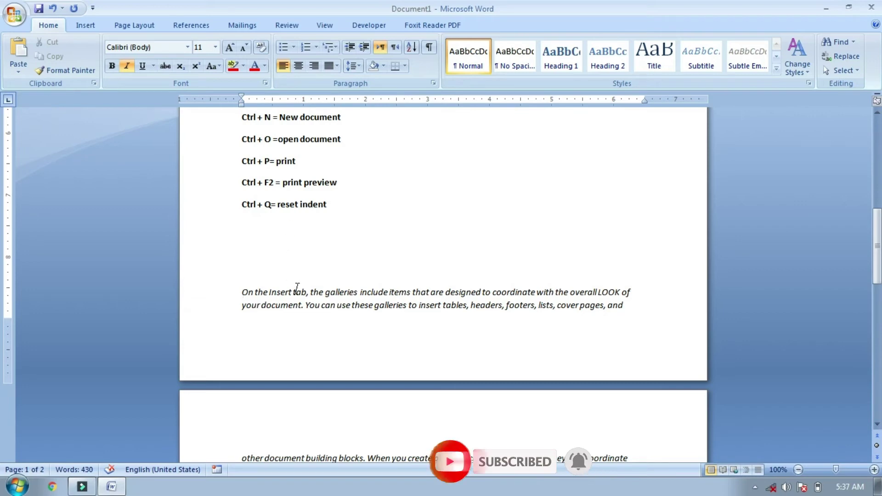
# Add the line "Ctrl + R = Right alignment" below the reset indent entry
pyautogui.click(340, 218)
pyautogui.press('Return')
pyautogui.write('ctr')
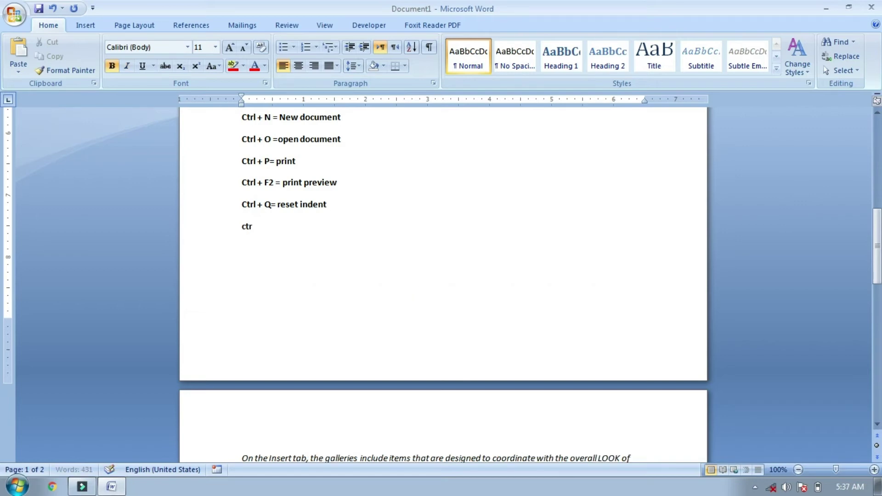
pyautogui.write('l + R = Right alignment')
pyautogui.press('Return')
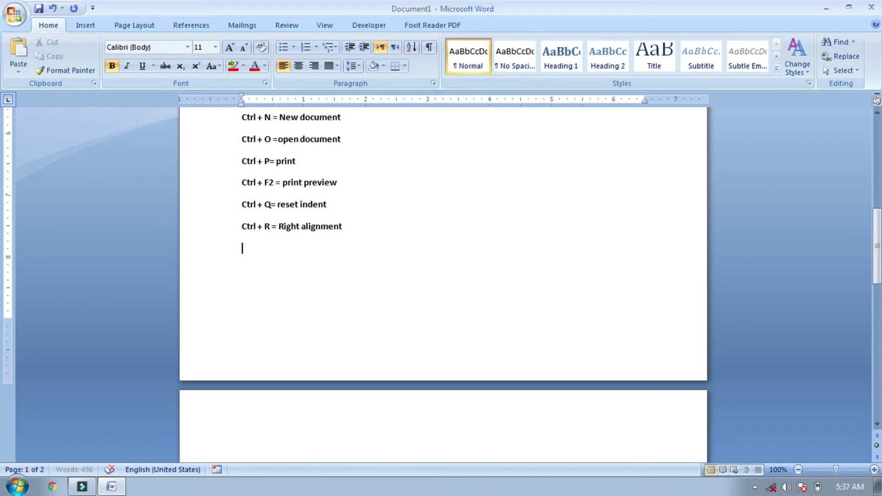
# Center the entries from Ctrl + N to Ctrl + R, left-align them, right-align them, and return them to left alignment
pyautogui.moveTo(239, 123); pyautogui.dragTo(329, 233)
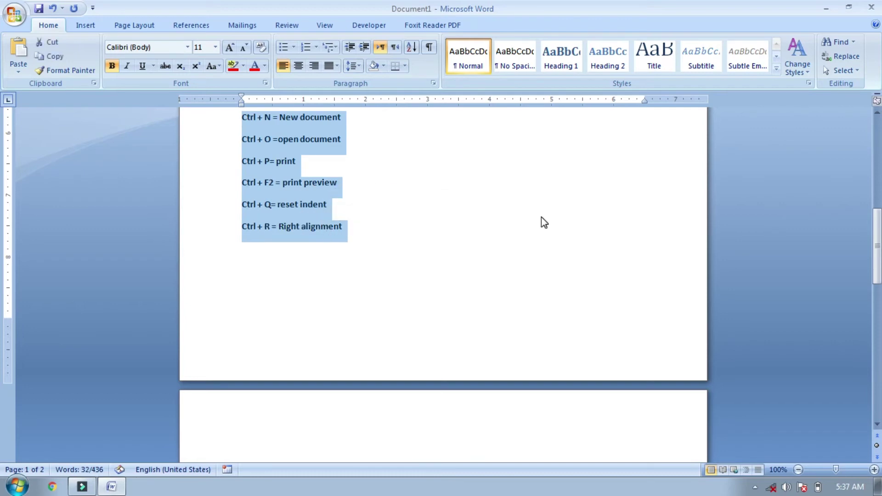
pyautogui.hotkey('ctrl', 'e')
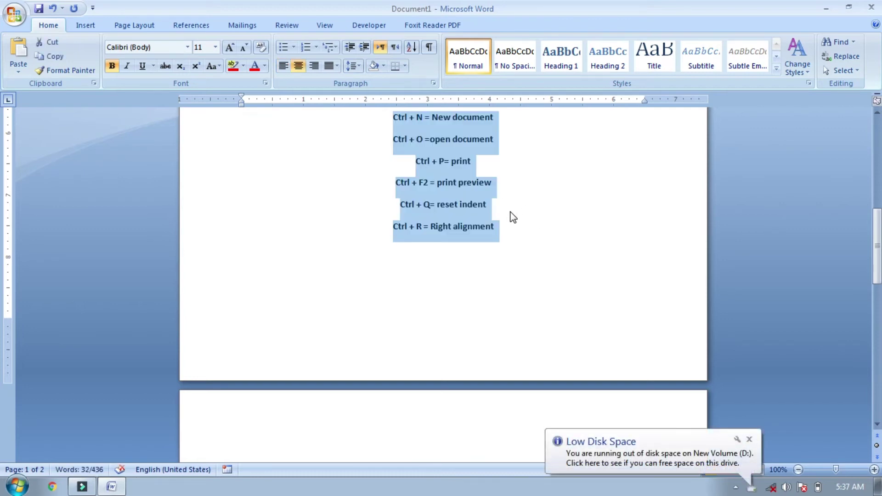
pyautogui.hotkey('ctrl', 'l')
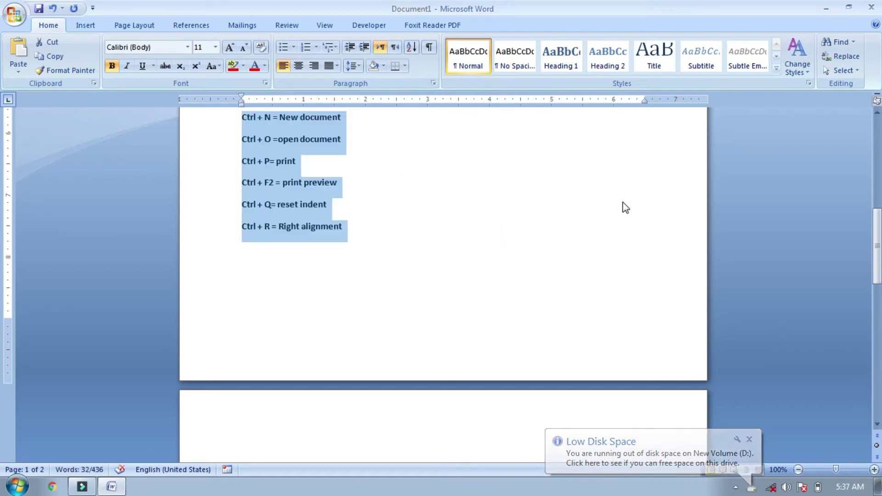
pyautogui.hotkey('ctrl', 'r')
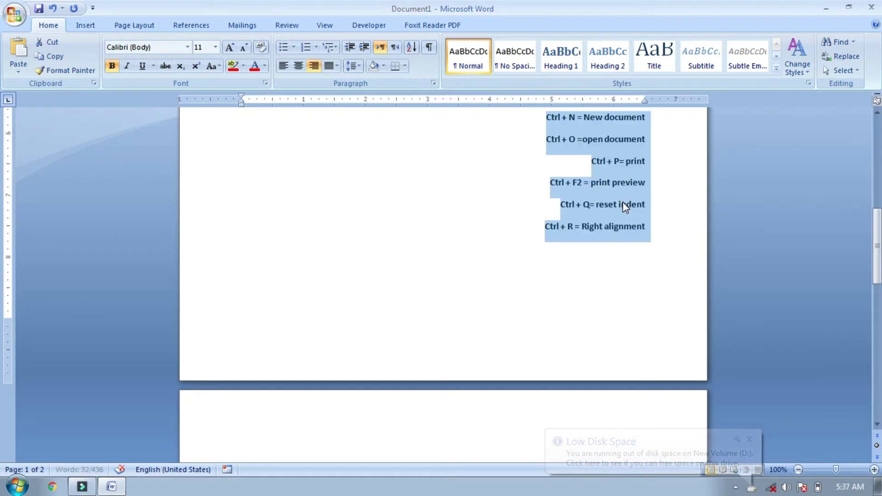
pyautogui.moveTo(877, 246)
pyautogui.mouseDown()
pyautogui.moveTo(878, 210)
pyautogui.moveTo(878, 228)
pyautogui.mouseUp()
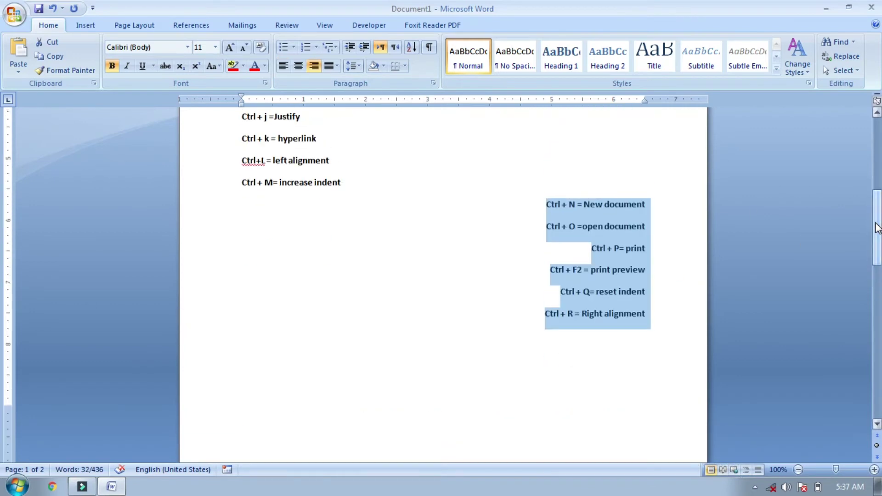
pyautogui.hotkey('ctrl', 'l')
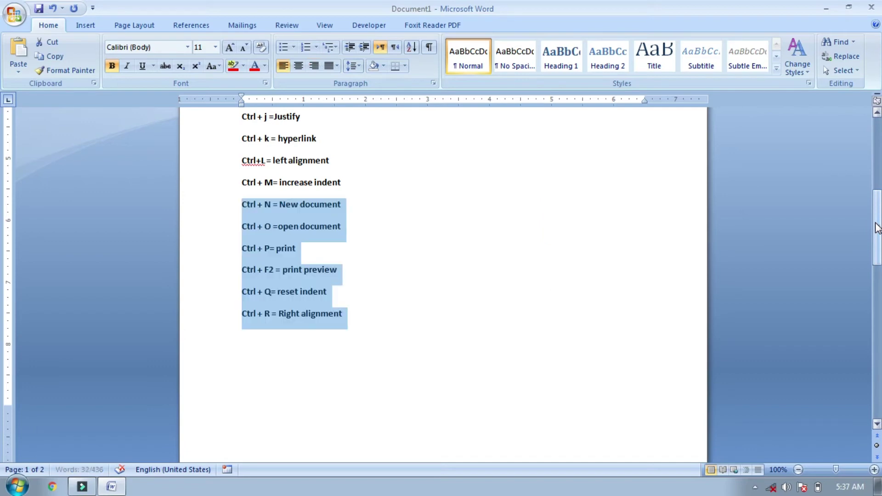
# Add the line "Ctrl + S = Save" below the right alignment entry
pyautogui.click(606, 325)
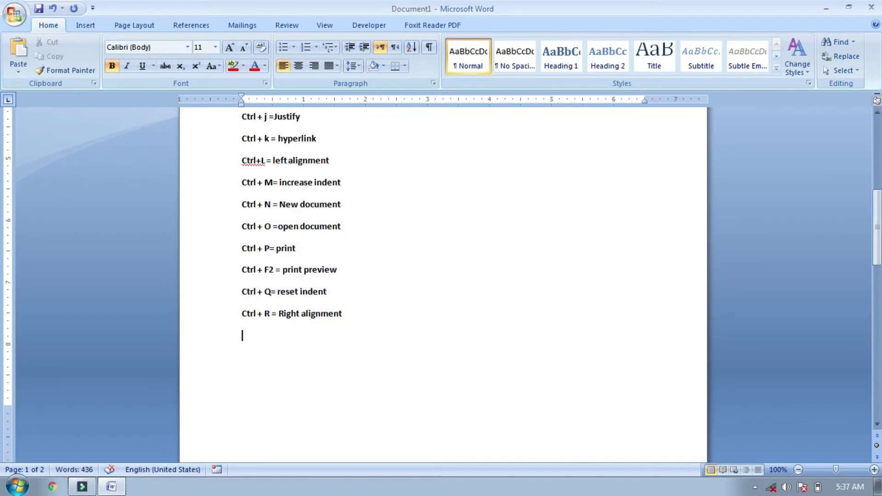
pyautogui.write('Ctrl + S = Save')
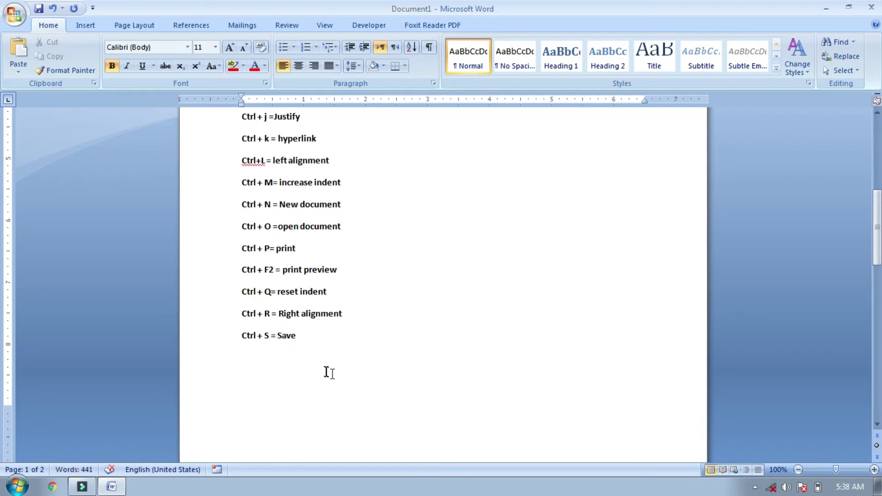
pyautogui.press('Return')
# Save the document as a Word Document named "Control" in the Documents library
pyautogui.hotkey('ctrl', 's')
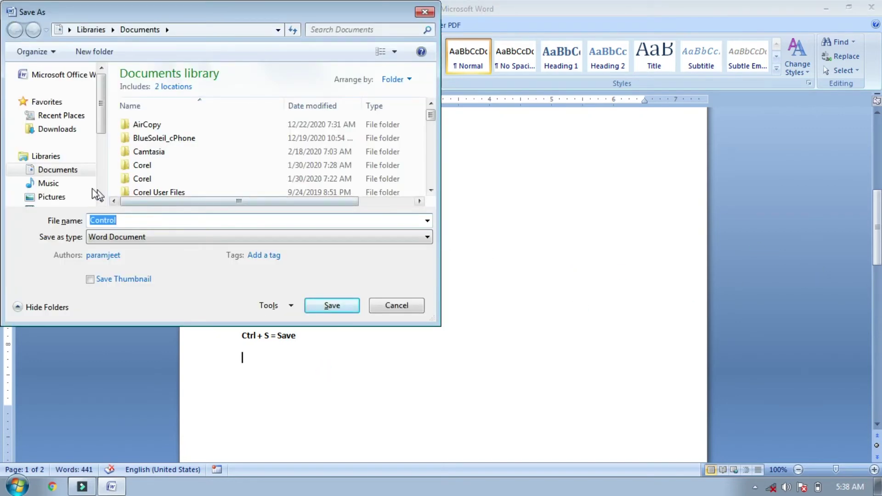
pyautogui.click(124, 221)
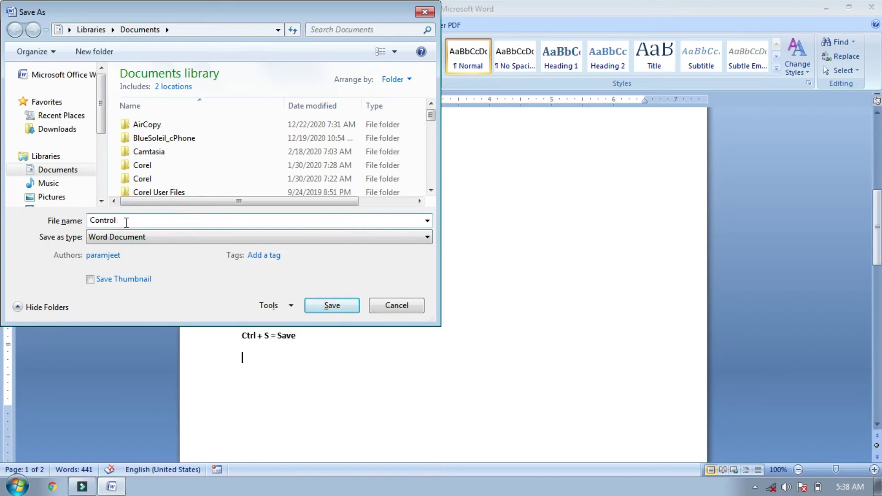
pyautogui.click(343, 305)
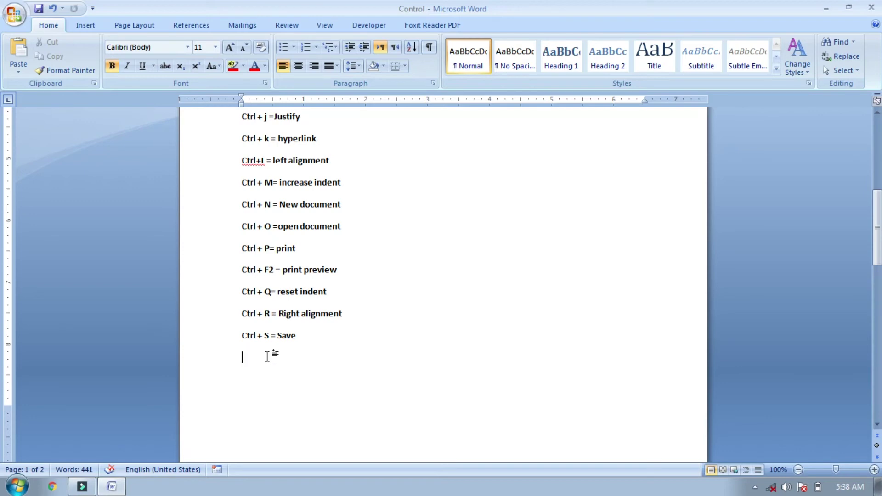
# Add the line "F12 = Save as" below the save entry, then open the Save As dialog and cancel it
pyautogui.write('F12 = Save as')
pyautogui.press('Return')
pyautogui.press('F12')
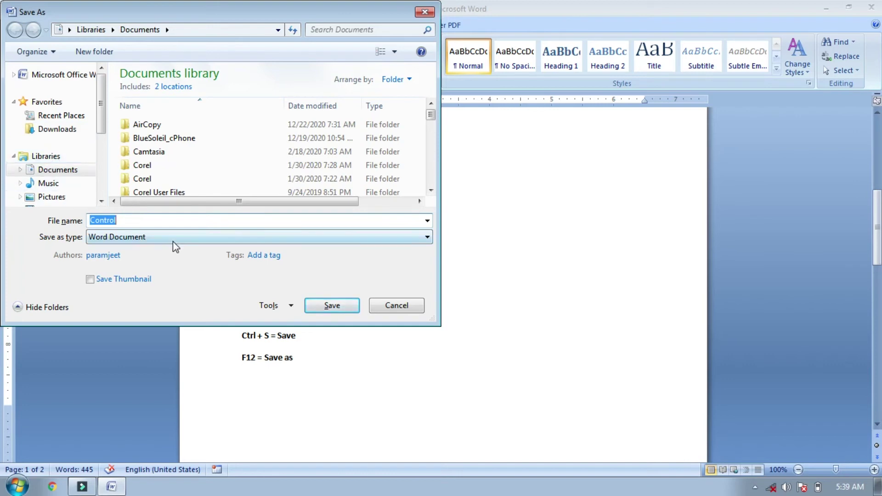
pyautogui.press('Escape')
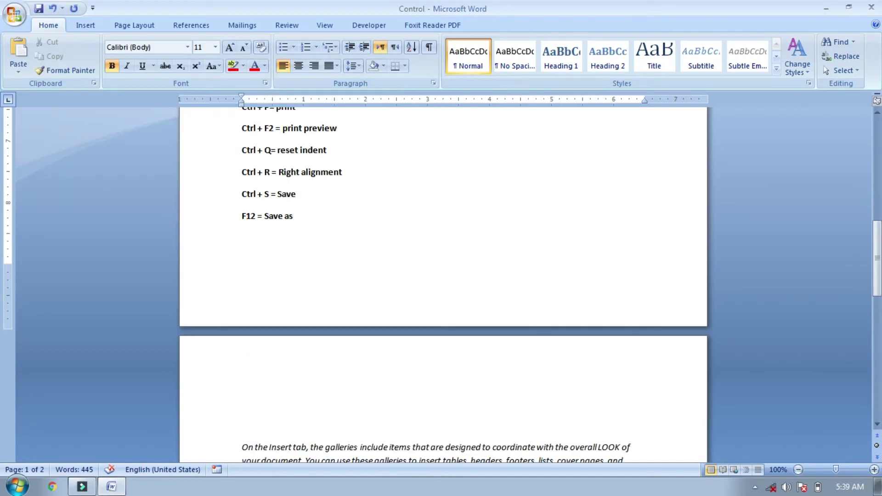
# Add the line "Ctrl + T = increase hanging indent" below the save as entry
pyautogui.press('Return')
pyautogui.write('Ctrl + T')
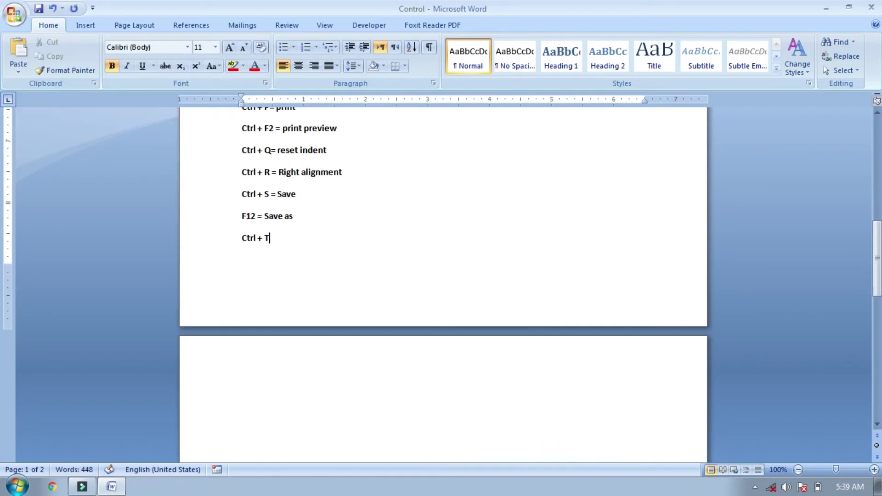
pyautogui.write(' =')
pyautogui.write('increase hanging indent')
# Increase the left indent of the italic "On the Insert tab" paragraph by one level and decrease it again
pyautogui.moveTo(877, 259); pyautogui.dragTo(871, 325)
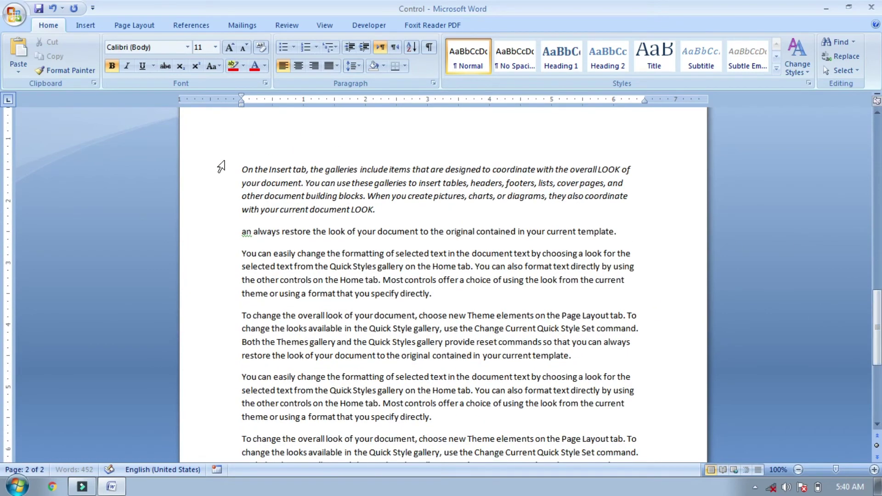
pyautogui.click(241, 173)
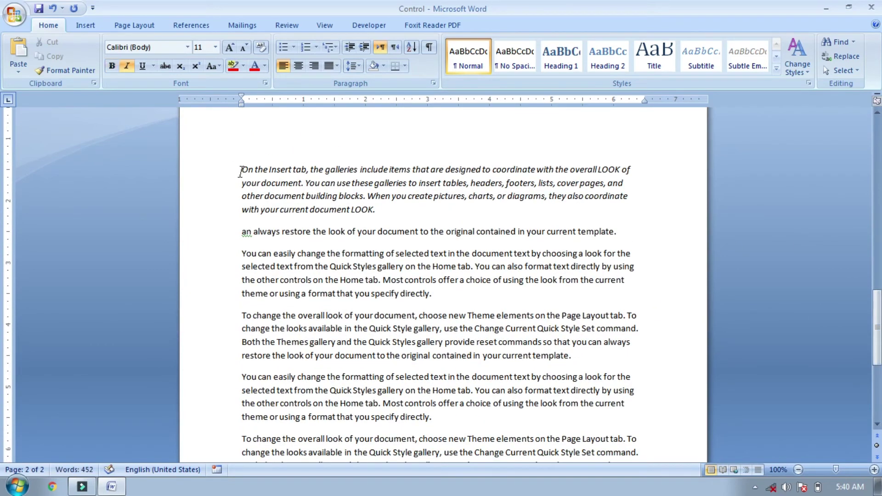
pyautogui.hotkey('ctrl', 'm')
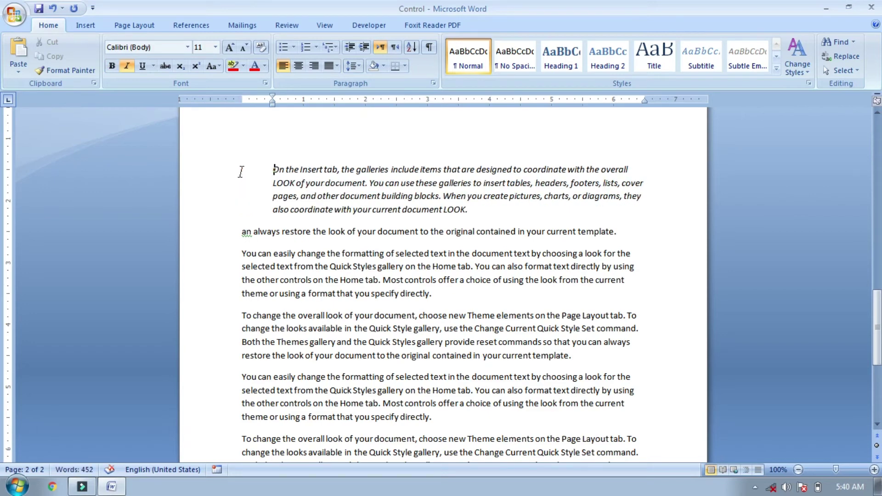
pyautogui.hotkey('ctrl', 'shift', 'm')
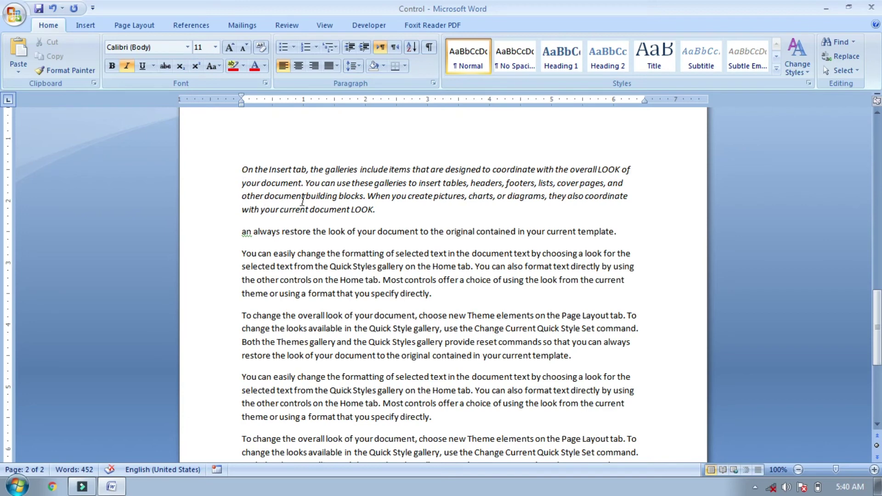
# Increase the hanging indent of the italic "On the Insert tab" paragraph by four levels and reset its paragraph formatting
pyautogui.hotkey('ctrl', 't')
pyautogui.hotkey('ctrl', 't')
pyautogui.hotkey('ctrl', 't')
pyautogui.hotkey('ctrl', 't')
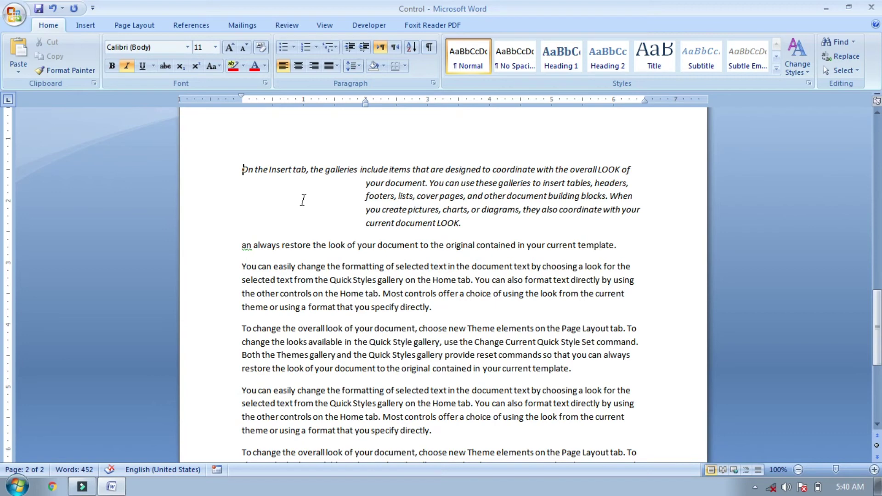
pyautogui.hotkey('ctrl', 'q')
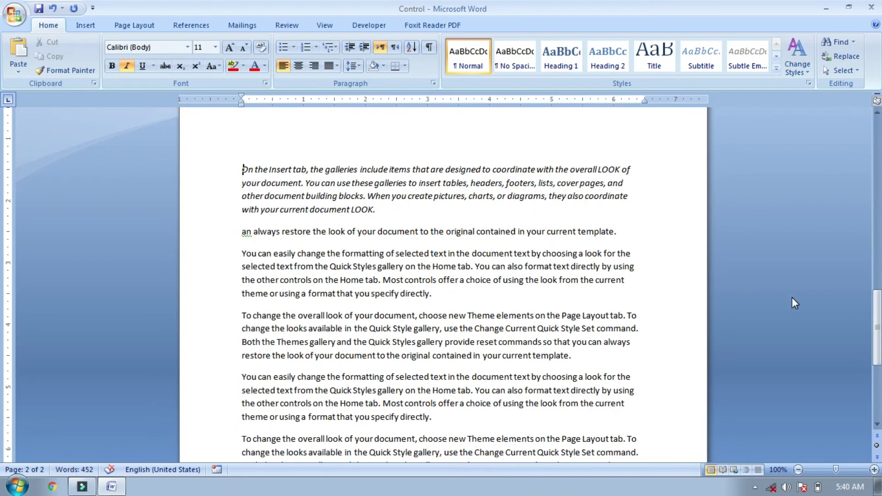
# Add the line "Ctrl + U = Underline" on the empty line above the italic paragraph on page 2
pyautogui.moveTo(878, 327); pyautogui.dragTo(877, 267)
pyautogui.click(242, 452)
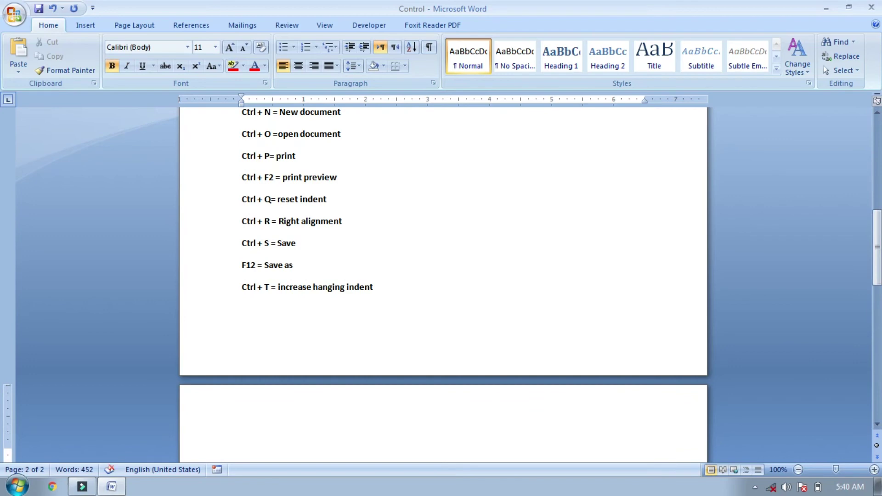
pyautogui.write('ctrl + U = Underline')
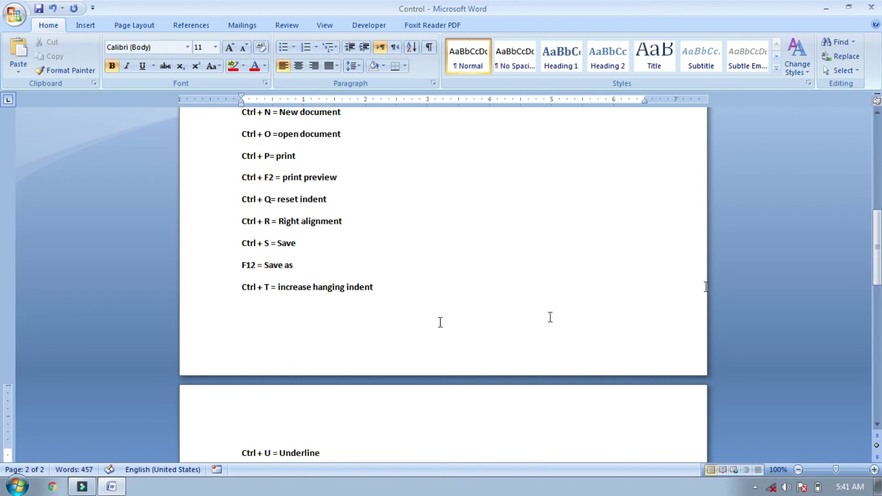
# Underline the "Ctrl + U = Underline" line and remove the underline again
pyautogui.click(878, 217)
pyautogui.moveTo(879, 217); pyautogui.dragTo(798, 261)
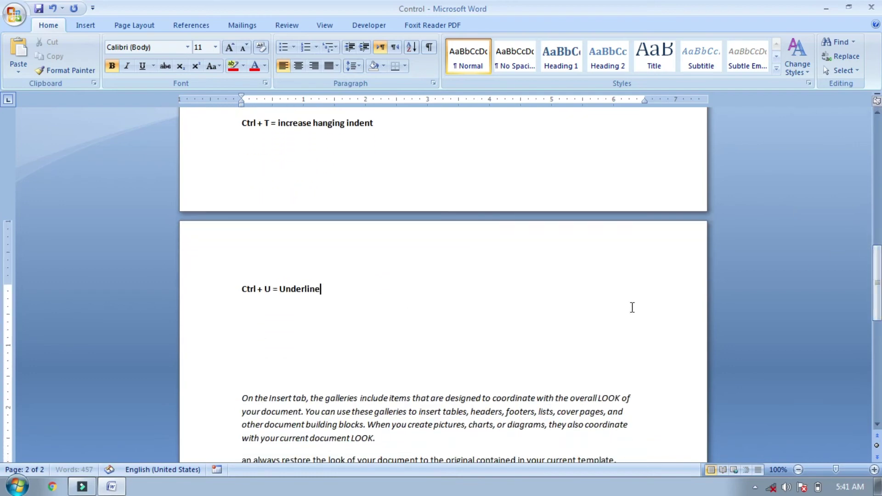
pyautogui.moveTo(242, 286); pyautogui.dragTo(311, 290)
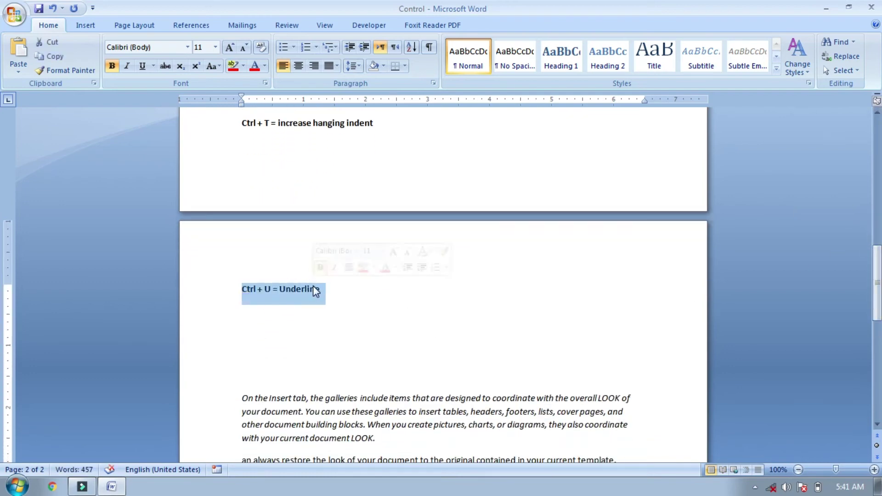
pyautogui.hotkey('ctrl', 'u')
pyautogui.click(347, 343)
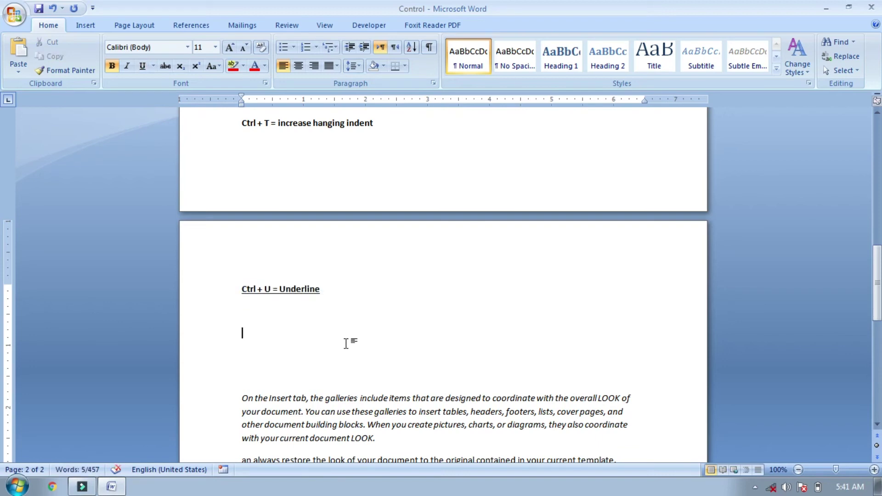
pyautogui.moveTo(240, 287); pyautogui.dragTo(342, 312)
pyautogui.hotkey('ctrl', 'u')
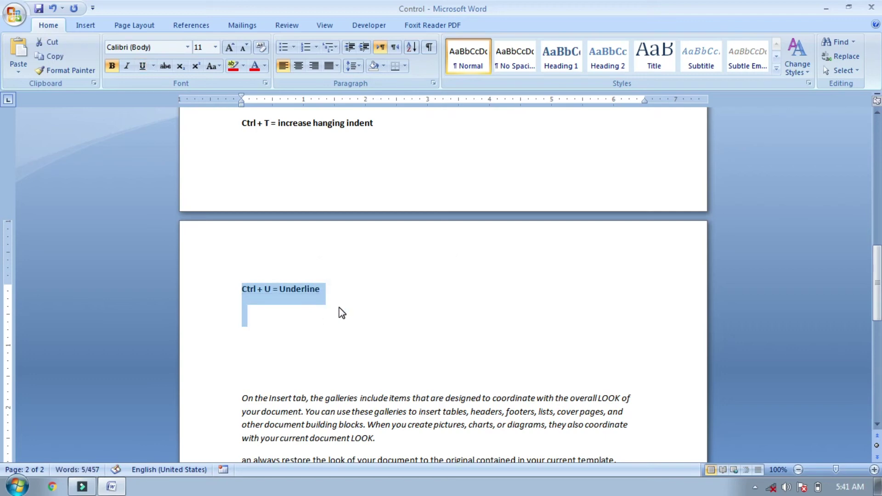
# Add the line "Ctrl + shift + D= Double underline" below the underline entry
pyautogui.click(321, 290)
pyautogui.press('Return')
pyautogui.write('Ctrl + ')
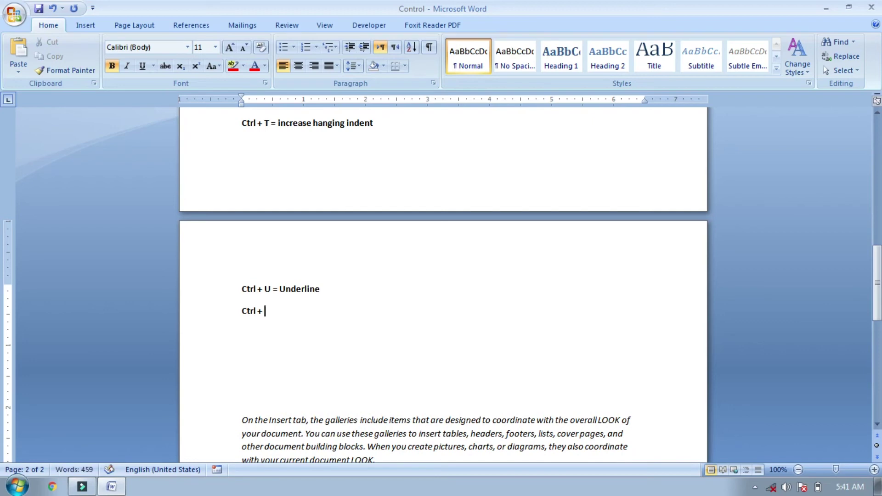
pyautogui.write('shift + D= Double underline')
pyautogui.press('Return')
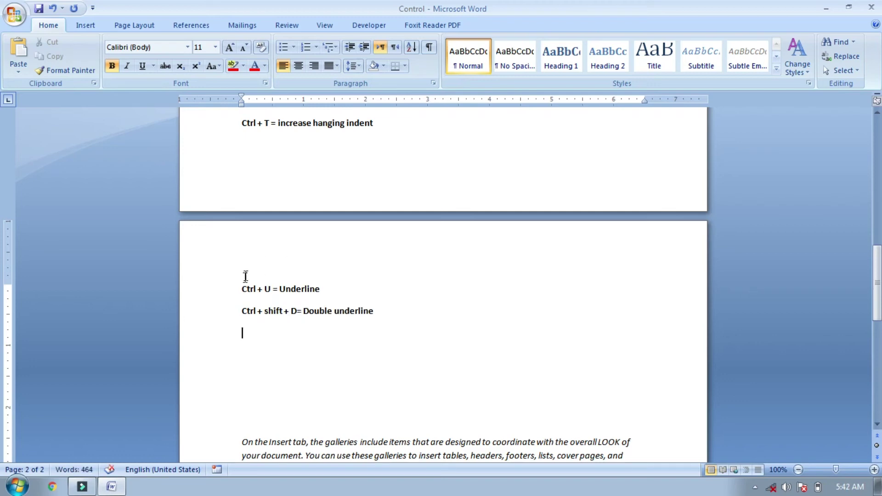
# Toggle underlining on and off once more for the "Ctrl + U = Underline" line
pyautogui.moveTo(242, 286); pyautogui.dragTo(297, 283)
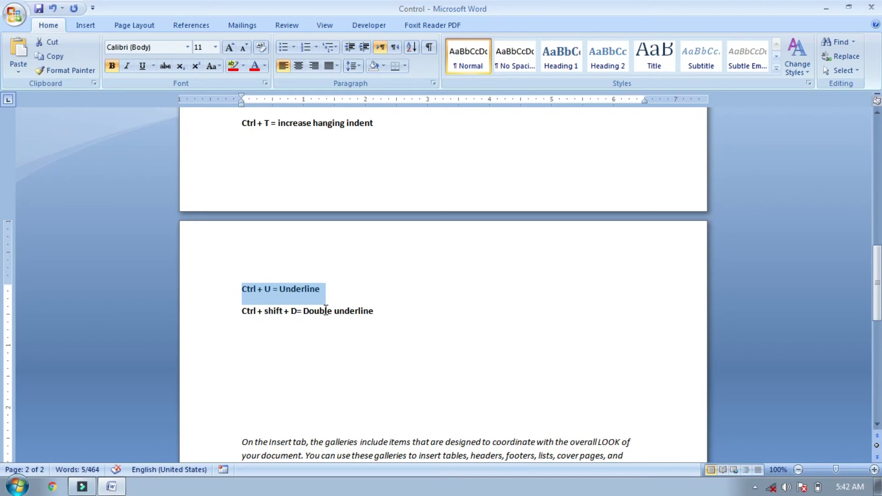
pyautogui.hotkey('ctrl', 'u')
pyautogui.hotkey('ctrl', 'u')
# Add the line "Ctrl + V = Paste" below the double underline entry
pyautogui.click(390, 315)
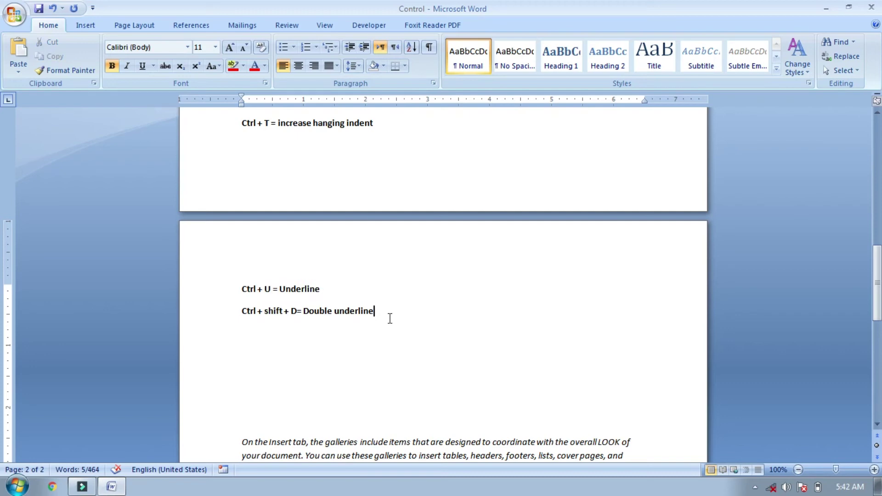
pyautogui.press('Return')
pyautogui.write('Ctrl + V')
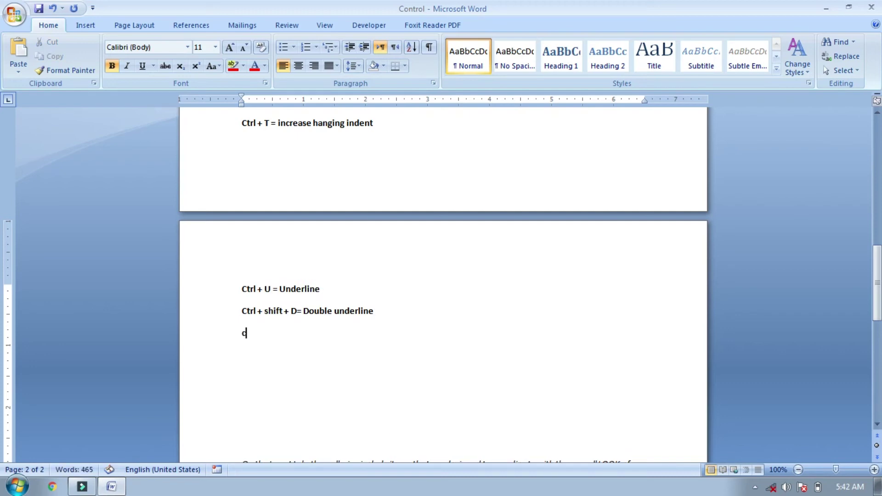
pyautogui.write(' = Paste')
# Repeat the underline entry's text "Ctrl + U = U" below the paste entry and delete it again
pyautogui.moveTo(243, 290); pyautogui.dragTo(324, 290)
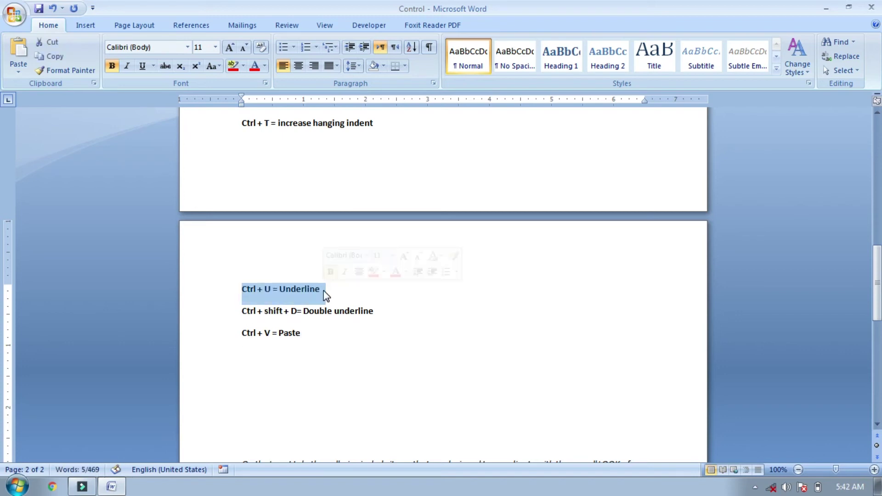
pyautogui.click(299, 361)
pyautogui.write('Ctrl + U = U')
pyautogui.press('BackSpace')
pyautogui.press('BackSpace')
pyautogui.press('BackSpace')
pyautogui.press('BackSpace')
pyautogui.press('BackSpace')
pyautogui.press('BackSpace')
pyautogui.press('BackSpace')
pyautogui.press('BackSpace')
pyautogui.press('BackSpace')
pyautogui.press('BackSpace')
pyautogui.press('BackSpace')
pyautogui.press('BackSpace')
pyautogui.press('BackSpace')
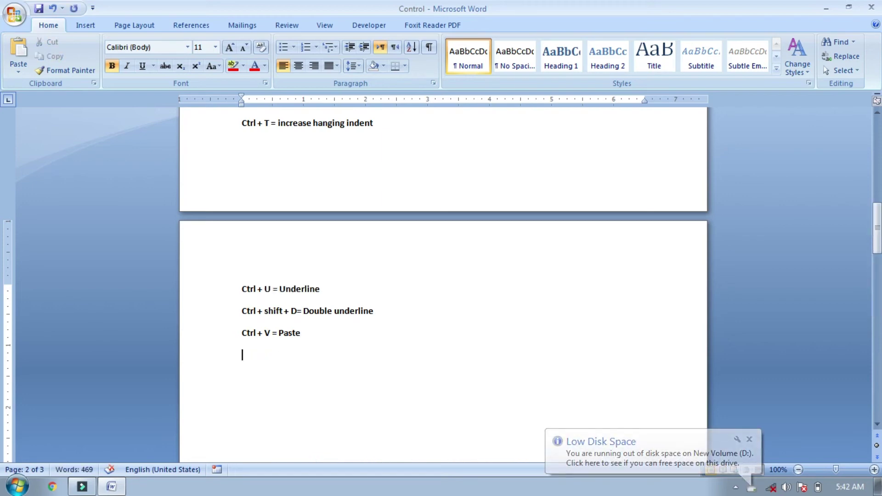
# Add the line "Ctrl + W = close document" below the paste entry
pyautogui.write('Ctrl + W = close document')
pyautogui.press('Return')
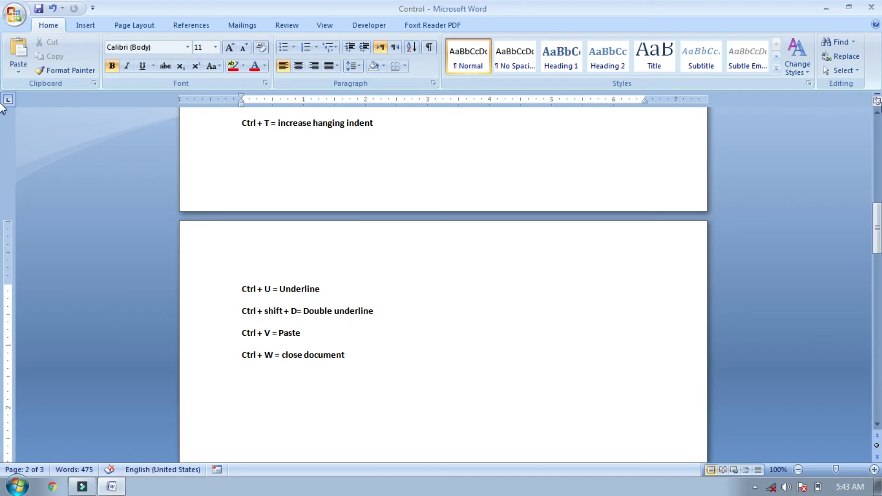
# Close the Control document and reopen it from the recent documents
pyautogui.moveTo(877, 227); pyautogui.dragTo(877, 144)
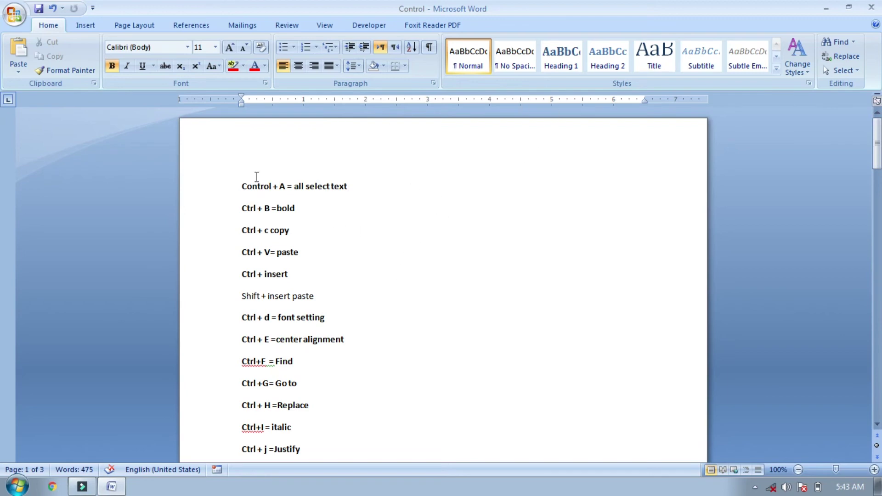
pyautogui.hotkey('ctrl', 'w')
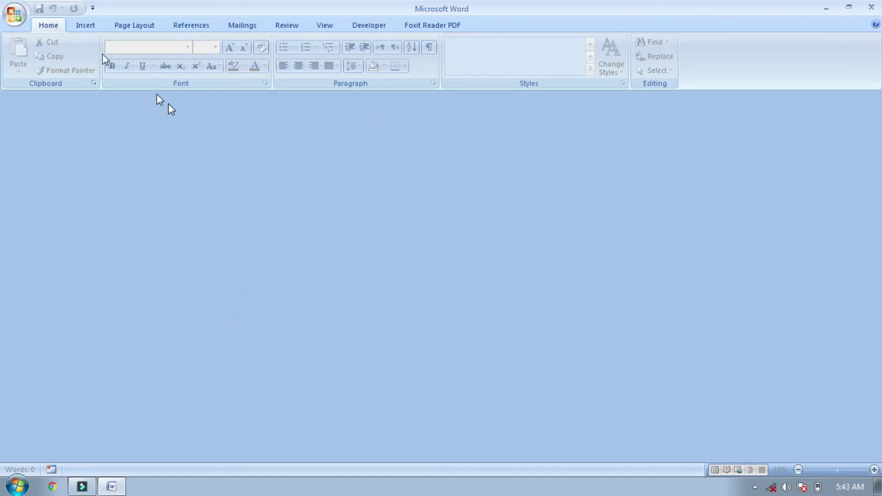
pyautogui.click(14, 14)
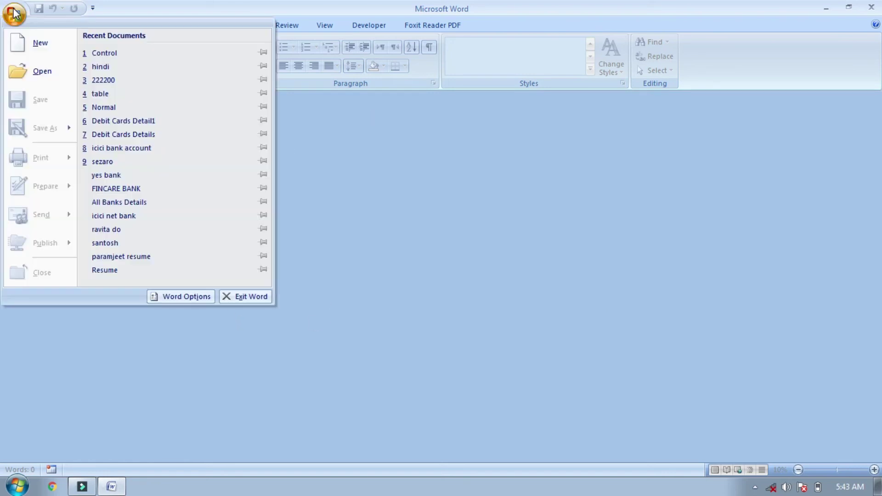
pyautogui.click(99, 53)
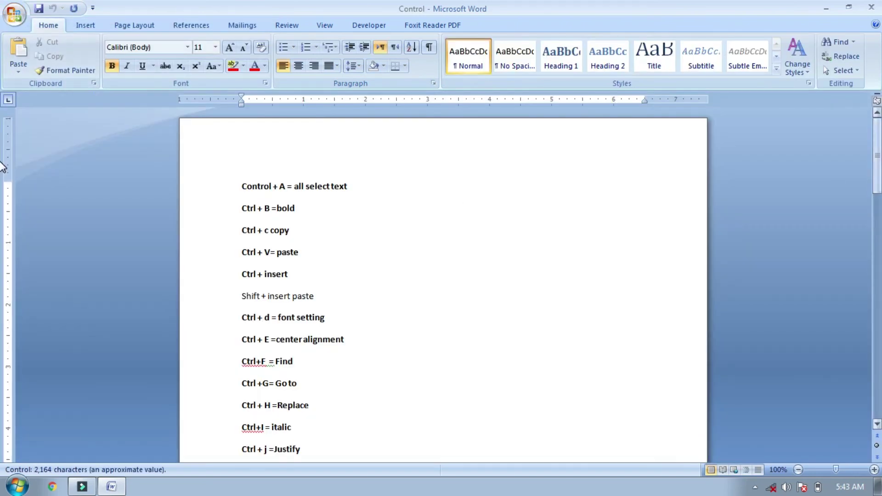
# Add the line "Ctrl + X =Cut" below the close document entry
pyautogui.moveTo(876, 157); pyautogui.dragTo(861, 246)
pyautogui.click(352, 367)
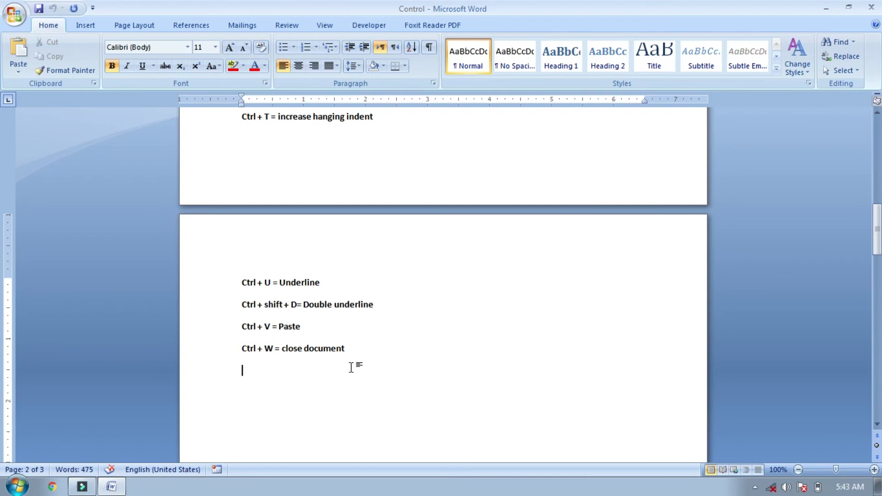
pyautogui.write('Ctrl + X =Cut')
pyautogui.press('Return')
# Cut the "Ctrl + X =Cut" line and paste it further down, and move it back below the close document entry the same way
pyautogui.moveTo(243, 370); pyautogui.dragTo(294, 384)
pyautogui.moveTo(877, 244); pyautogui.dragTo(877, 260)
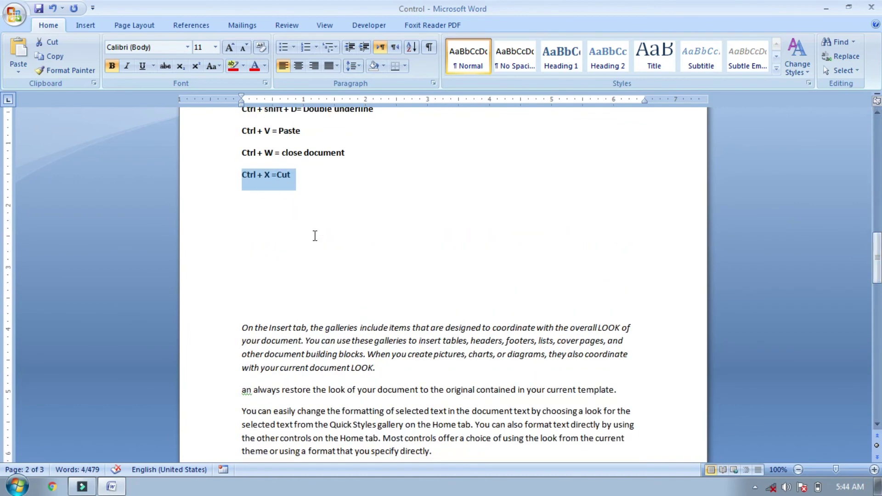
pyautogui.hotkey('ctrl', 'x')
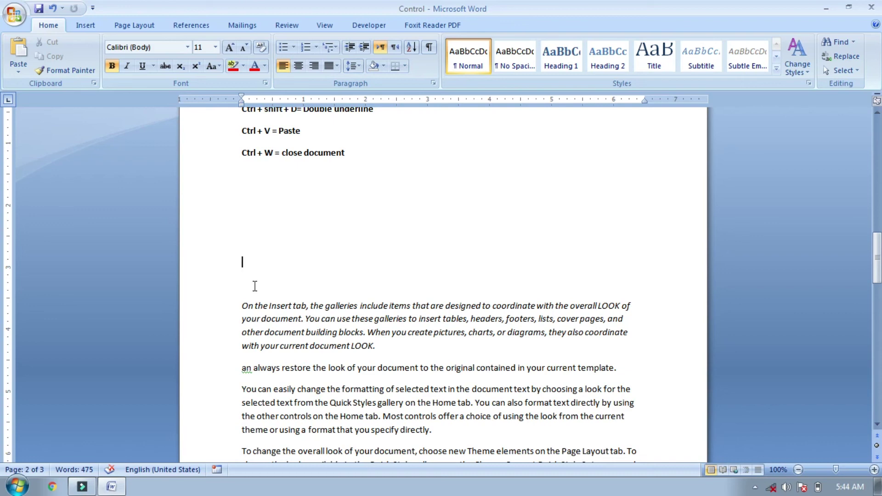
pyautogui.hotkey('ctrl', 'v')
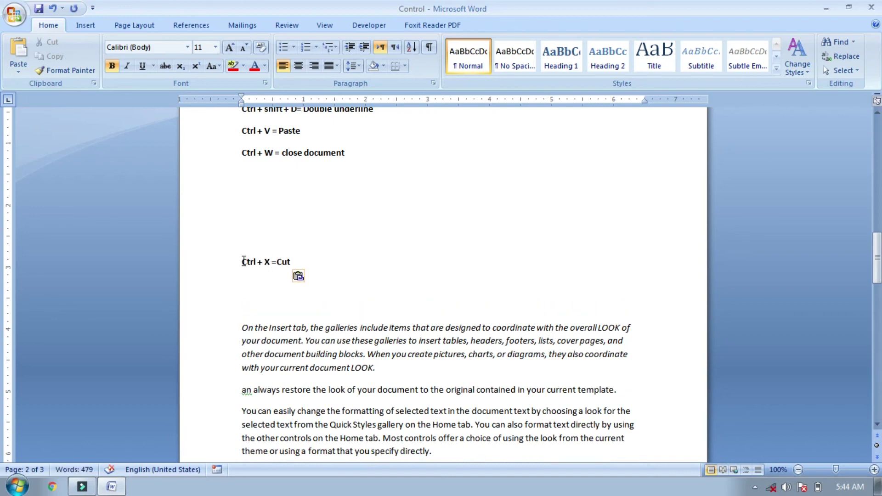
pyautogui.moveTo(244, 261); pyautogui.dragTo(290, 266)
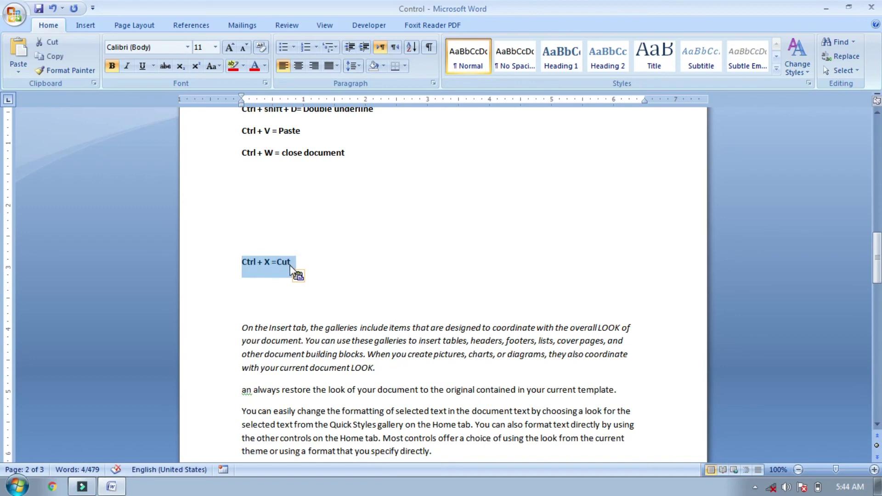
pyautogui.hotkey('ctrl', 'x')
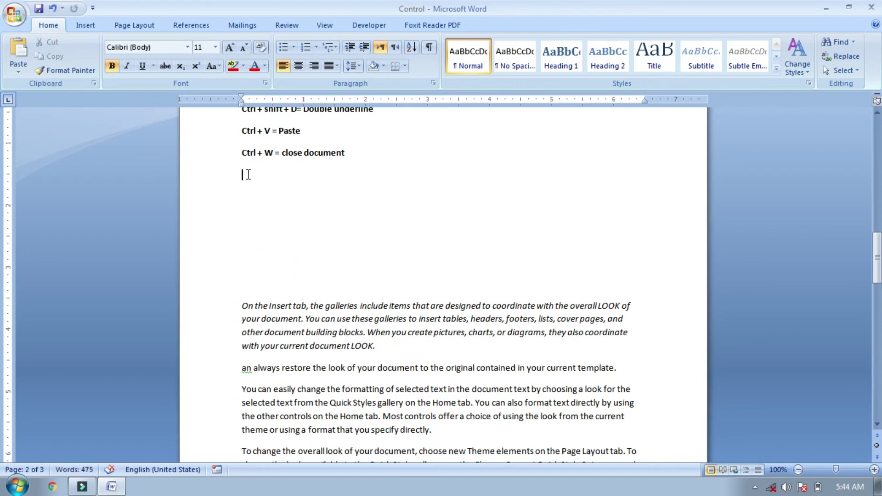
pyautogui.hotkey('ctrl', 'v')
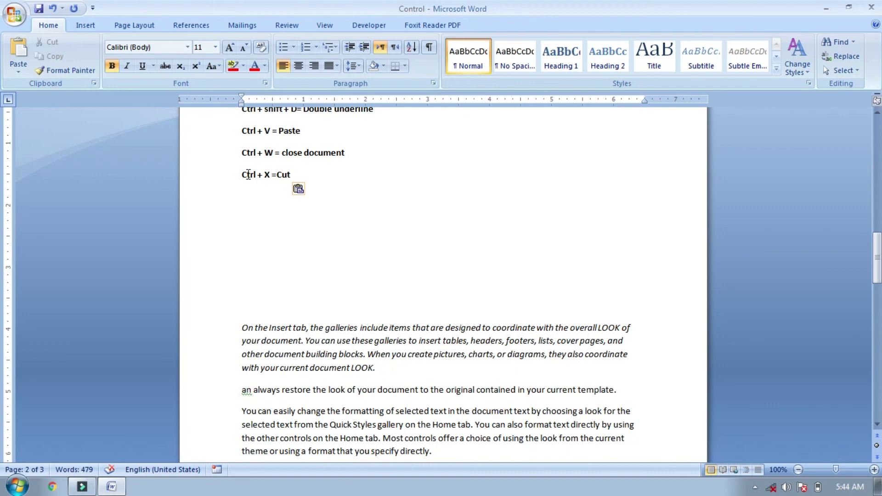
pyautogui.press('Escape')
# Add the line "Ctrl + Y = Redo" below the cut entry
pyautogui.write('ctrl ')
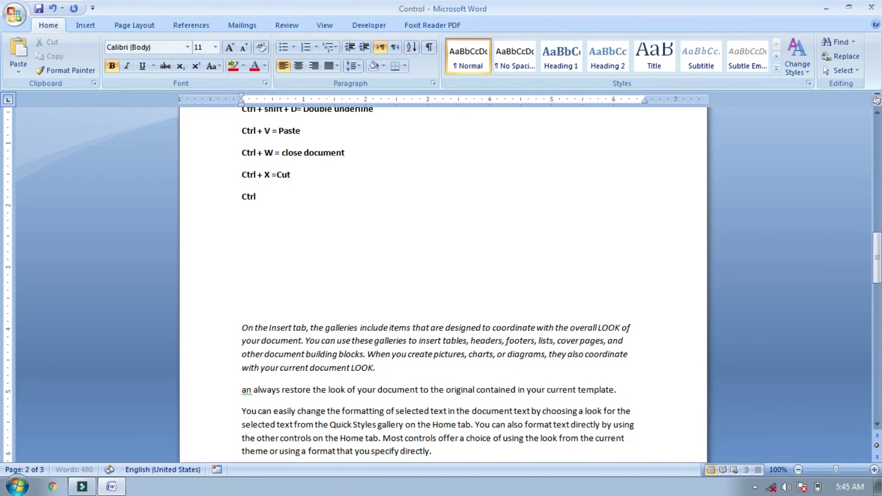
pyautogui.write('+ Y = Redo')
pyautogui.press('Return')
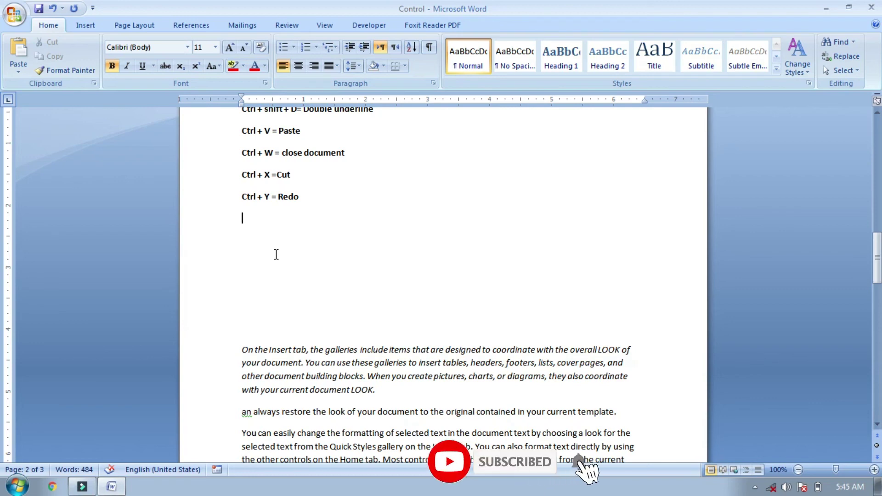
# Undo several of the latest list edits and redo them up to the end of the "Ctrl + Y = Redo" entry
pyautogui.moveTo(875, 252); pyautogui.dragTo(877, 244)
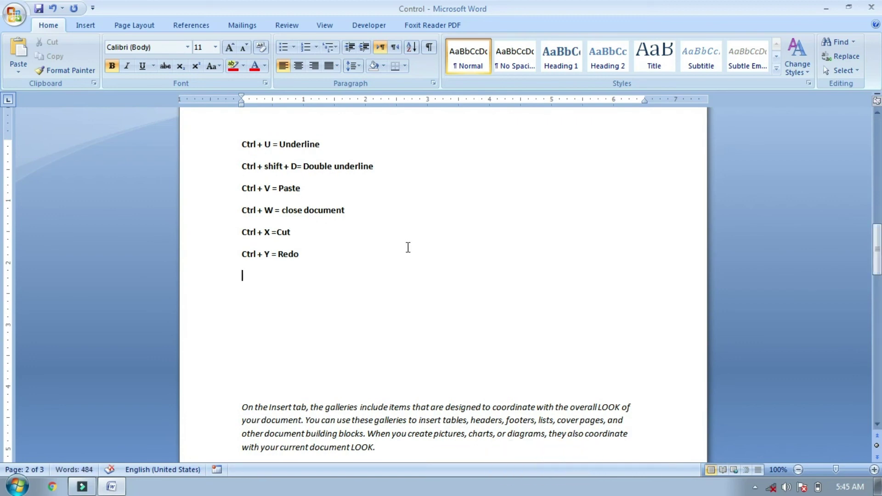
pyautogui.hotkey('ctrl', 'z')
pyautogui.hotkey('ctrl', 'z')
pyautogui.hotkey('ctrl', 'z')
pyautogui.hotkey('ctrl', 'z')
pyautogui.hotkey('ctrl', 'y')
pyautogui.hotkey('ctrl', 'y')
pyautogui.hotkey('ctrl', 'y')
pyautogui.hotkey('ctrl', 'y')
pyautogui.hotkey('ctrl', 'y')
pyautogui.hotkey('ctrl', 'y')
pyautogui.hotkey('ctrl', 'y')
pyautogui.hotkey('ctrl', 'y')
pyautogui.hotkey('ctrl', 'y')
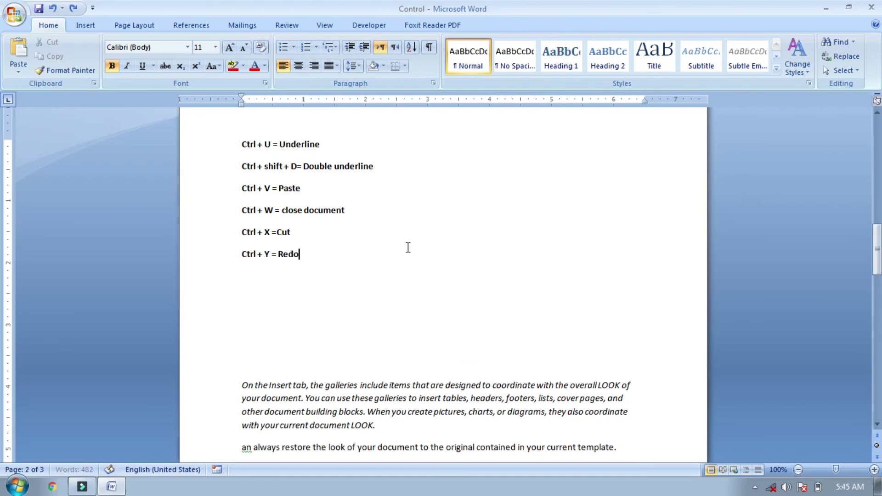
# Undo the edits back to the "Ctrl + W = close document" entry and redo them through the redo entry
pyautogui.hotkey('ctrl', 'z')
pyautogui.hotkey('ctrl', 'z')
pyautogui.hotkey('ctrl', 'z')
pyautogui.hotkey('ctrl', 'z')
pyautogui.hotkey('ctrl', 'z')
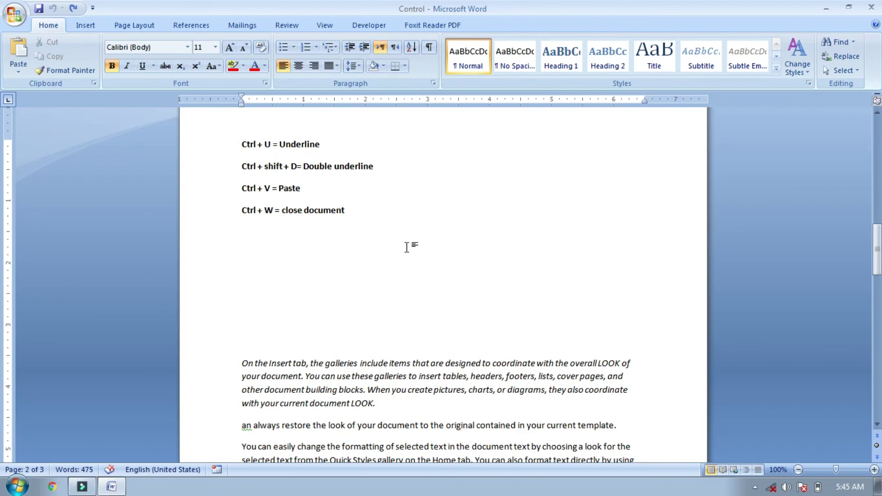
pyautogui.hotkey('ctrl', 'y')
pyautogui.hotkey('ctrl', 'y')
pyautogui.hotkey('ctrl', 'y')
pyautogui.hotkey('ctrl', 'y')
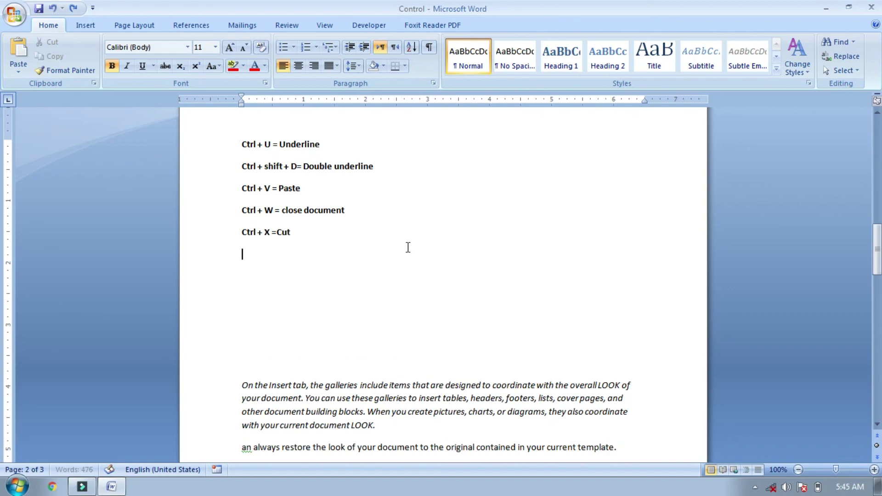
pyautogui.hotkey('ctrl', 'y')
pyautogui.hotkey('ctrl', 'y')
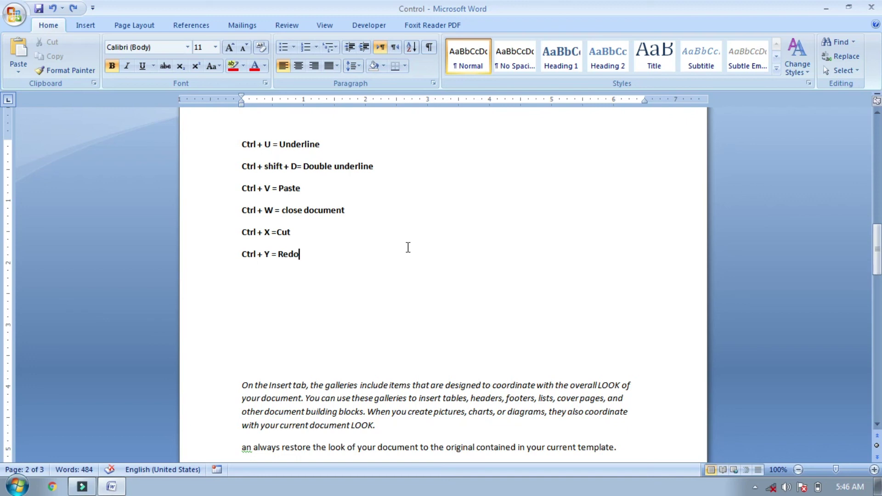
# Restore the line break after the redo entry and add the line "Ctrl + Z = Undo" below it
pyautogui.hotkey('ctrl', 'y')
pyautogui.write('Ctrl + Z = Undo')
pyautogui.press('Return')
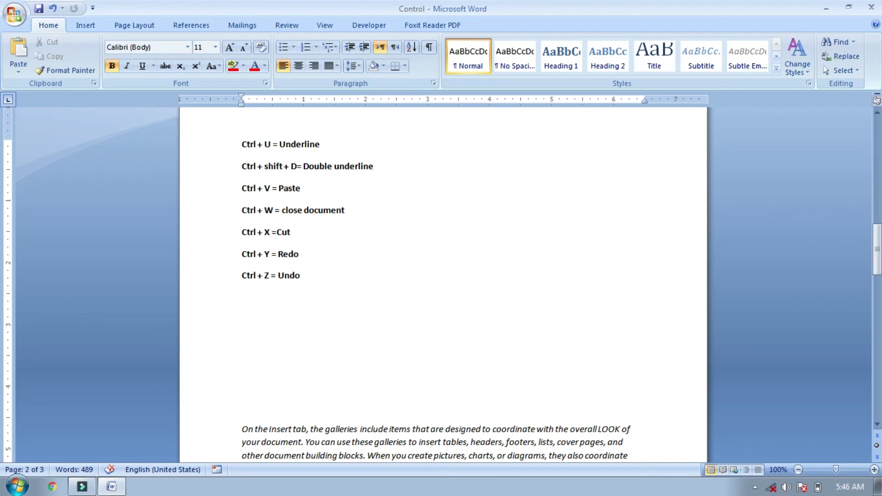
# Undo the list edits step by step back to the partial "Ctrl" line below the close document entry
pyautogui.hotkey('ctrl', 'z')
pyautogui.hotkey('ctrl', 'z')
pyautogui.hotkey('ctrl', 'z')
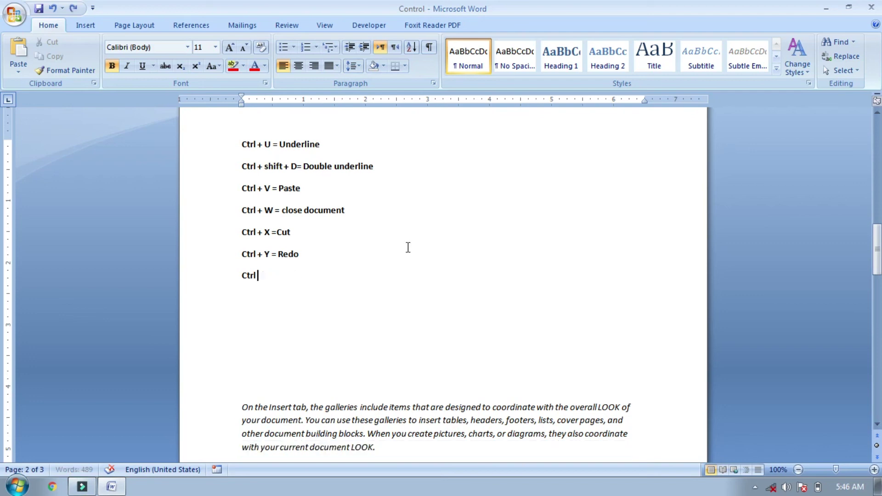
pyautogui.hotkey('ctrl', 'z')
pyautogui.hotkey('ctrl', 'z')
pyautogui.hotkey('ctrl', 'z')
pyautogui.hotkey('ctrl', 'z')
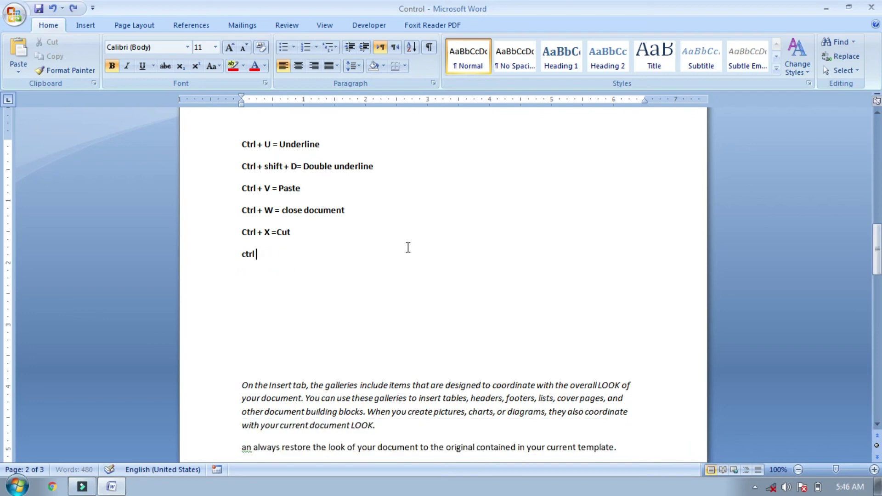
pyautogui.hotkey('ctrl', 'z')
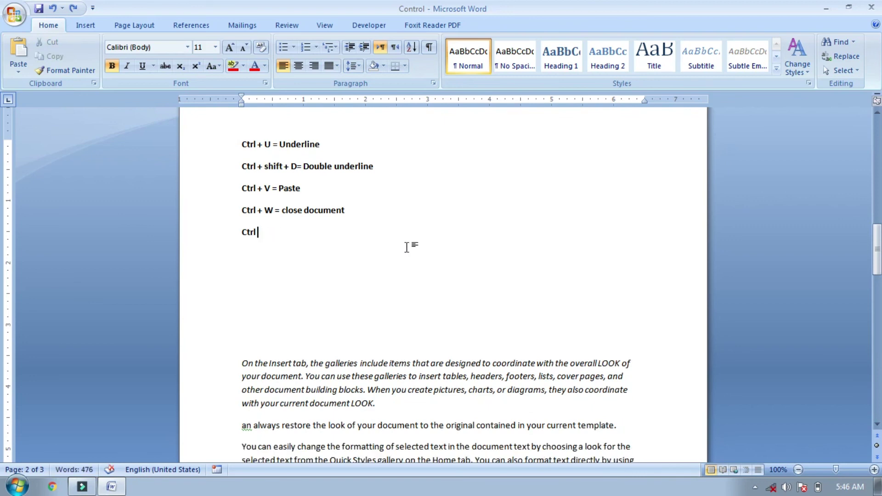
# Redo all the undone list edits through the "Ctrl + Z = Undo" entry
pyautogui.hotkey('ctrl', 'y')
pyautogui.hotkey('ctrl', 'y')
pyautogui.hotkey('ctrl', 'y')
pyautogui.hotkey('ctrl', 'y')
pyautogui.hotkey('ctrl', 'y')
pyautogui.hotkey('ctrl', 'y')
pyautogui.hotkey('ctrl', 'y')
pyautogui.hotkey('ctrl', 'y')
pyautogui.hotkey('ctrl', 'y')
pyautogui.hotkey('ctrl', 'y')
pyautogui.hotkey('ctrl', 'y')
pyautogui.hotkey('ctrl', 'y')
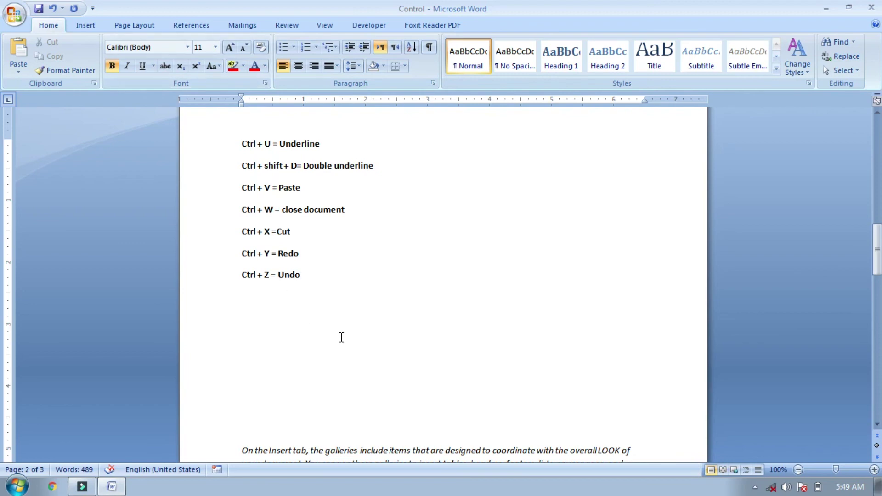
# Add the line "Ctrl + f1 =show or hide ribbon" below the undo entry
pyautogui.press('Return')
pyautogui.write('Ctrl +')
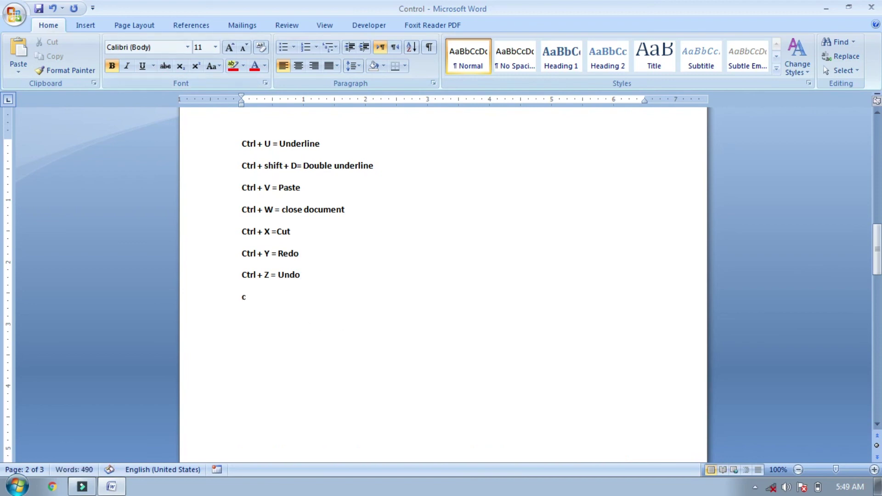
pyautogui.write(' f1 =show or hide ribbon')
pyautogui.press('Return')
pyautogui.press('Return')
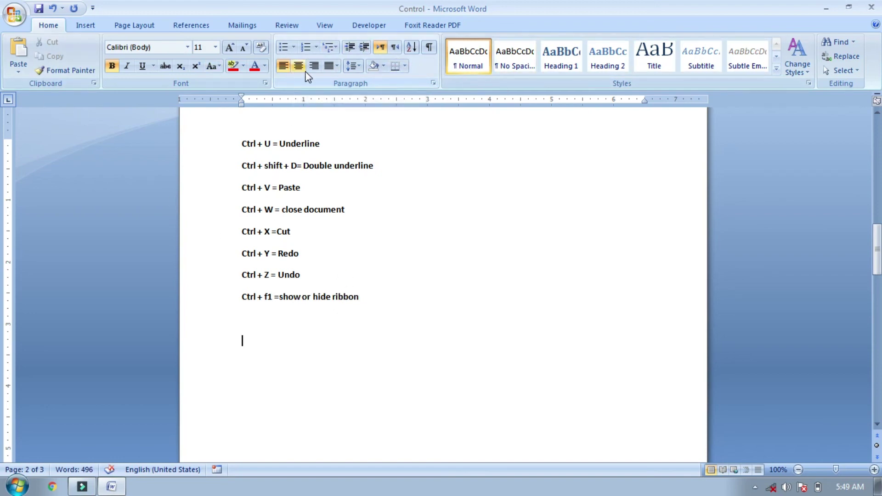
# Hide the ribbon and show it again
pyautogui.hotkey('ctrl', 'F1')
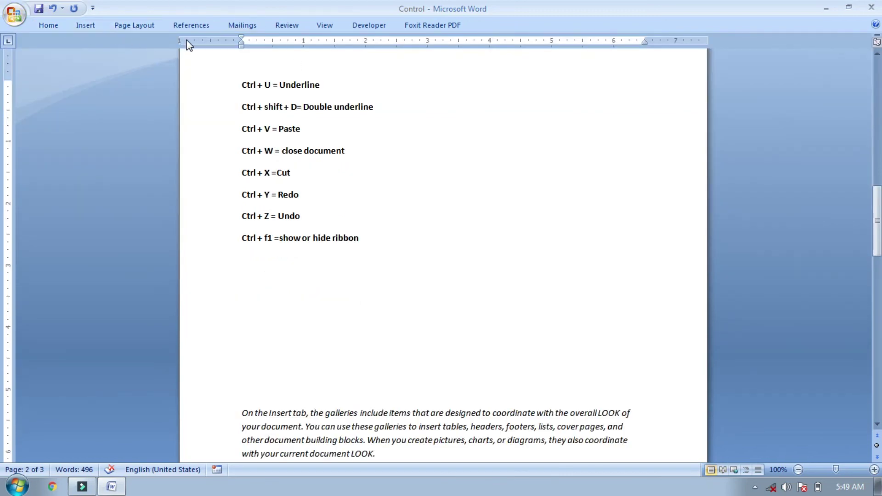
pyautogui.hotkey('ctrl', 'F1')
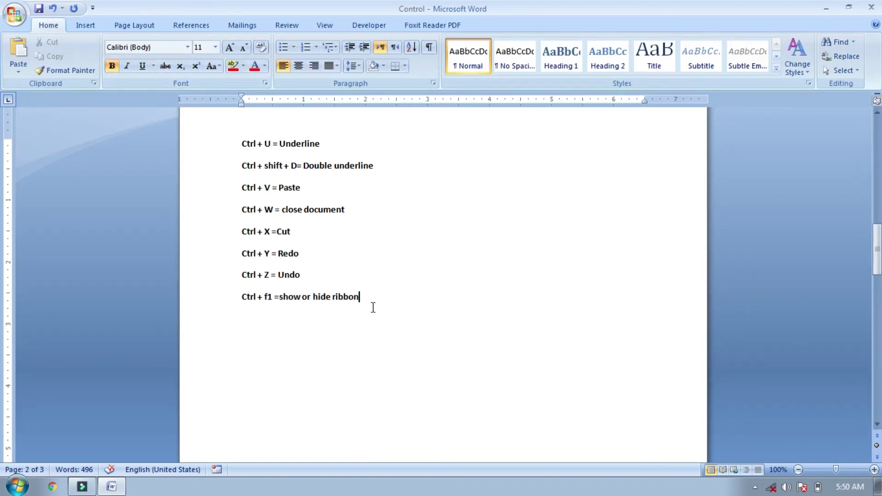
# Add the line "Alt + F4 = Close window" below the show or hide ribbon entry
pyautogui.press('Return')
pyautogui.write('Alt + F4 = Close window')
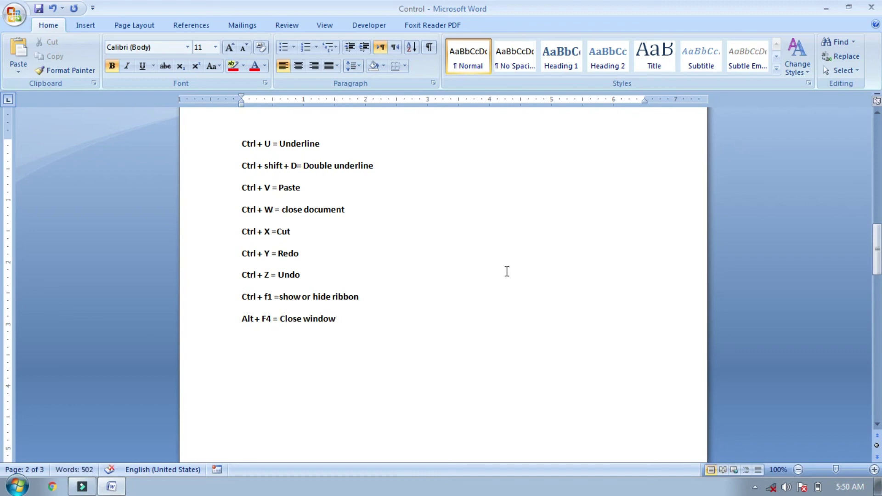
pyautogui.press('Return')
# Close the document window, saving the changes to Control, and dismiss the Wondershare Filmora9 prompt about saving its project
pyautogui.hotkey('alt', 'F4')
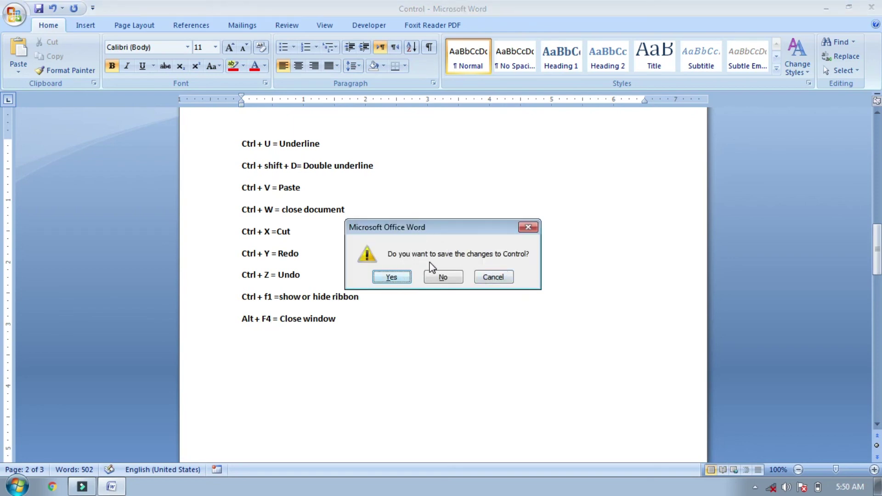
pyautogui.click(391, 278)
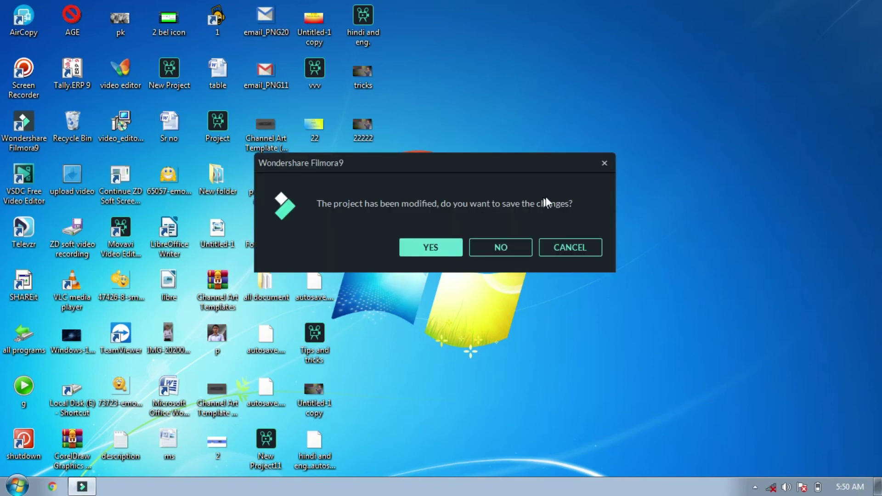
pyautogui.click(604, 162)
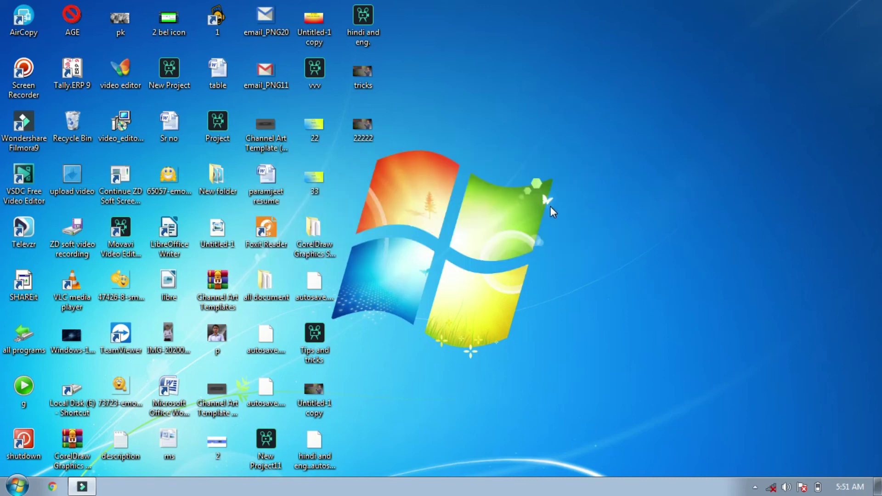